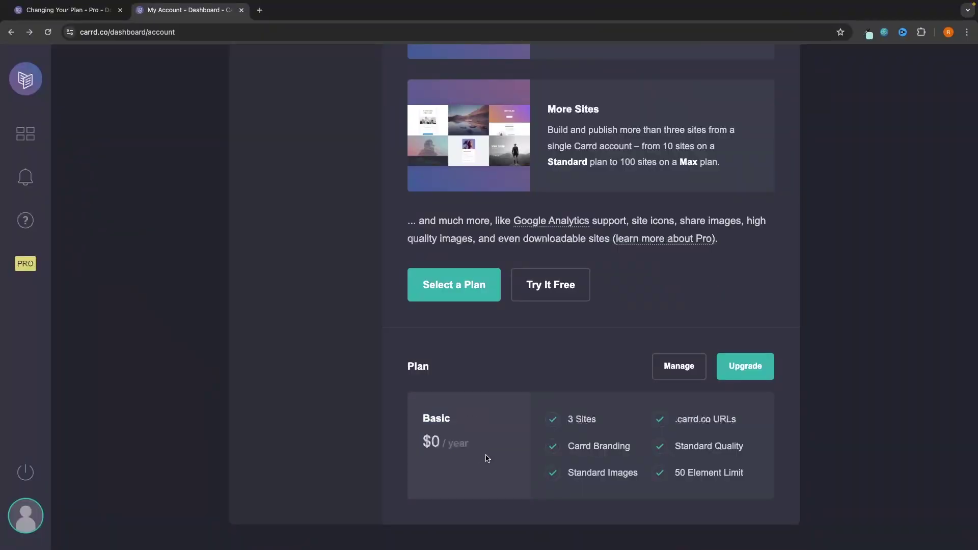
- Load carrd.co in the browser to reach the Carrd homepage
{"action": "left_click", "coordinate": [745, 366]}
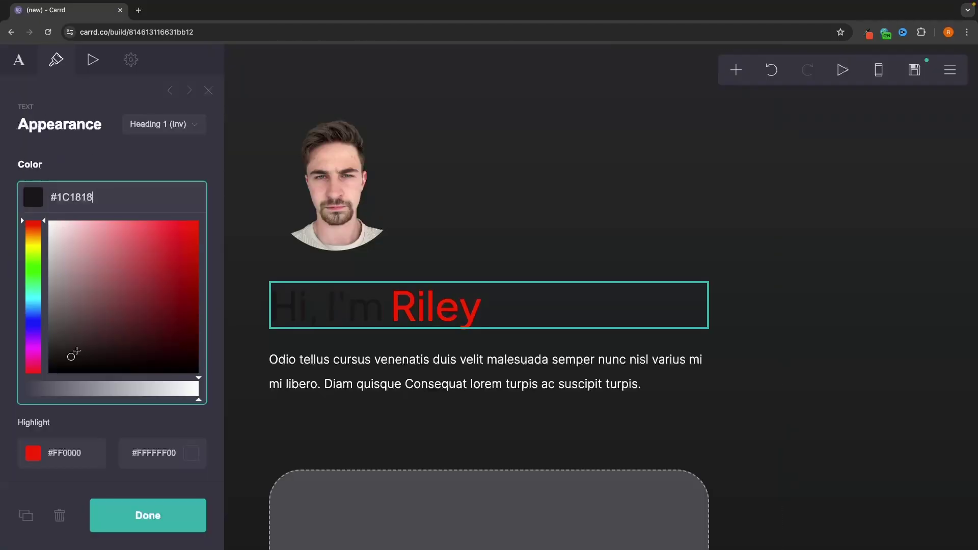
{"action": "key", "text": "ctrl+a"}
{"action": "type", "text": "#0047FF"}
{"action": "key", "text": "Return"}
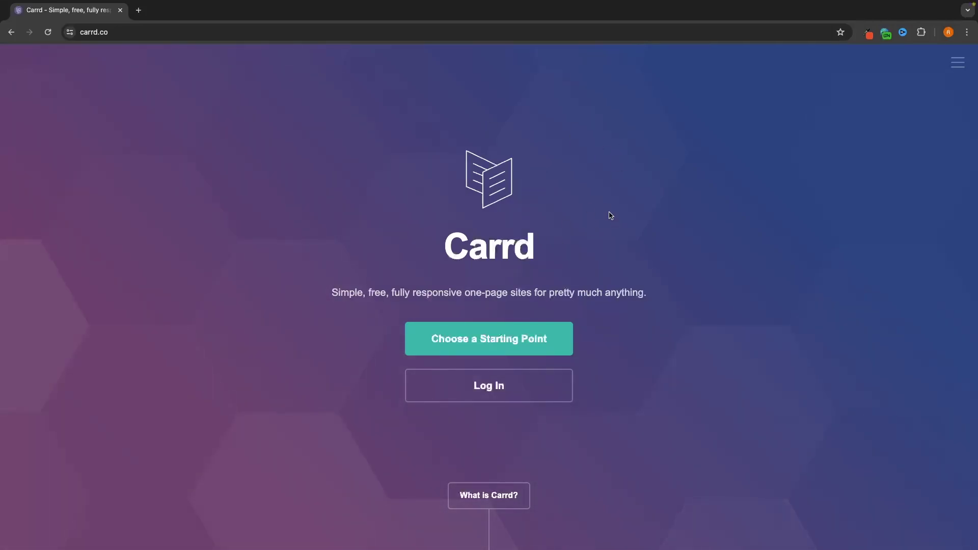
- Open the Choose a Starting Point template gallery and browse the template grid
{"action": "scroll", "coordinate": [639, 207], "scroll_direction": "down", "scroll_amount": 1}
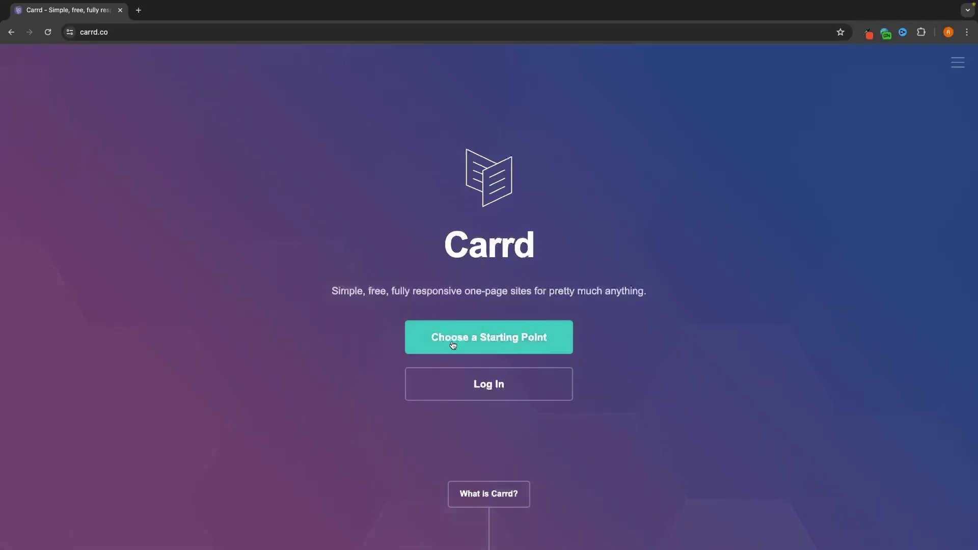
{"action": "left_click", "coordinate": [531, 338]}
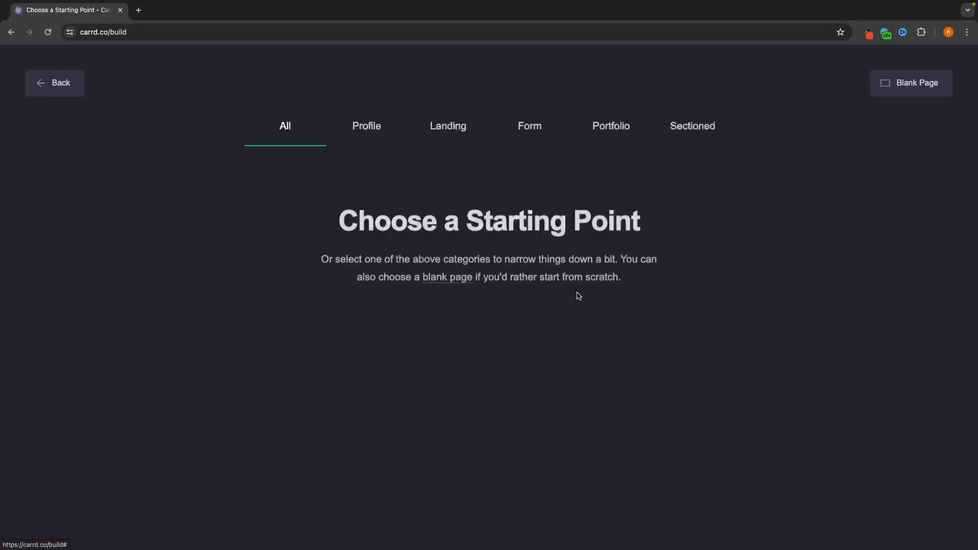
{"action": "scroll", "coordinate": [710, 259], "scroll_direction": "down", "scroll_amount": 5}
{"action": "scroll", "coordinate": [709, 258], "scroll_direction": "down", "scroll_amount": 5}
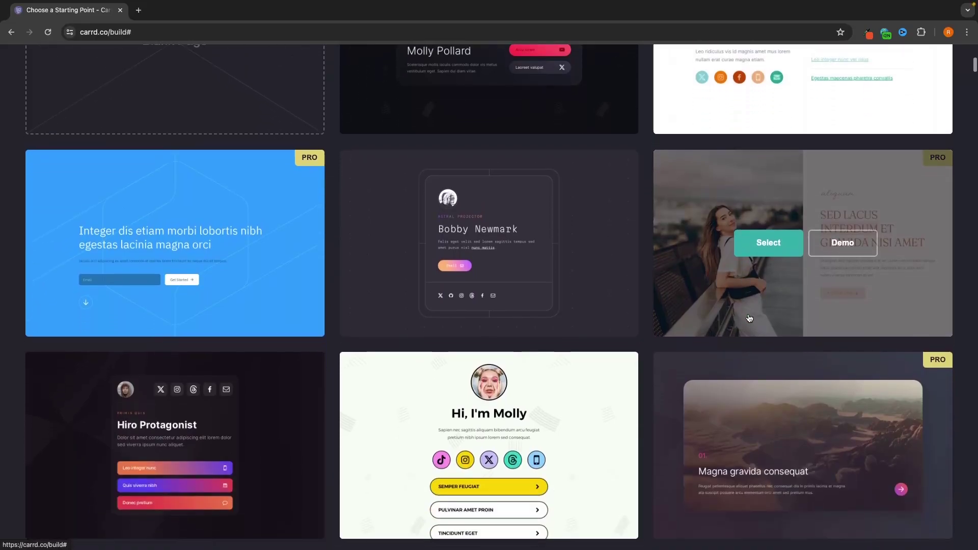
{"action": "scroll", "coordinate": [768, 344], "scroll_direction": "down", "scroll_amount": 3}
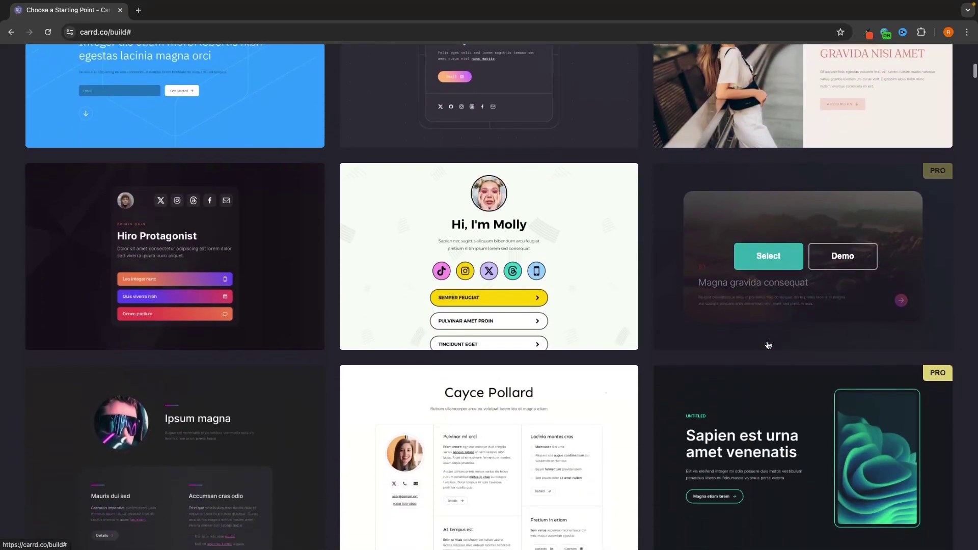
{"action": "scroll", "coordinate": [768, 344], "scroll_direction": "up", "scroll_amount": 15}
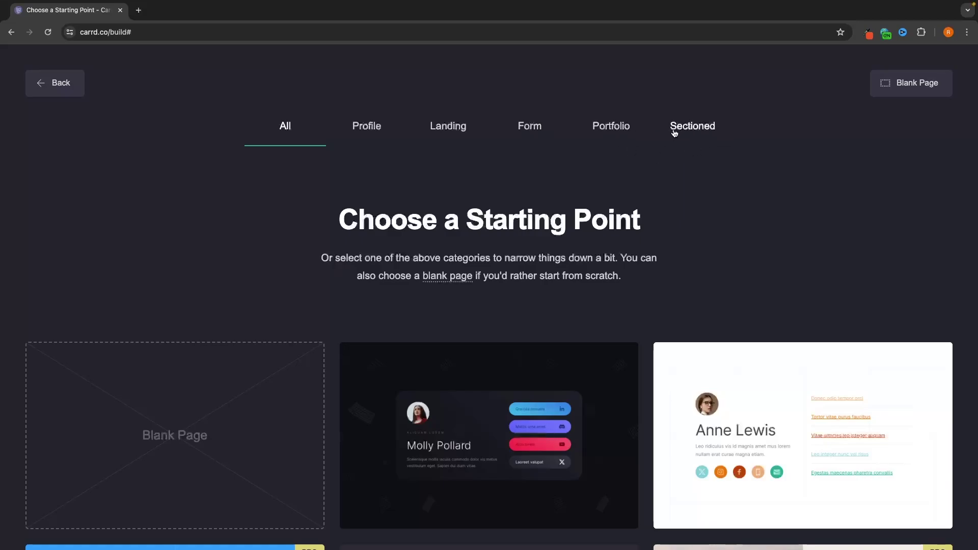
- Filter the gallery to the Sectioned category and read its description
{"action": "left_click", "coordinate": [675, 132]}
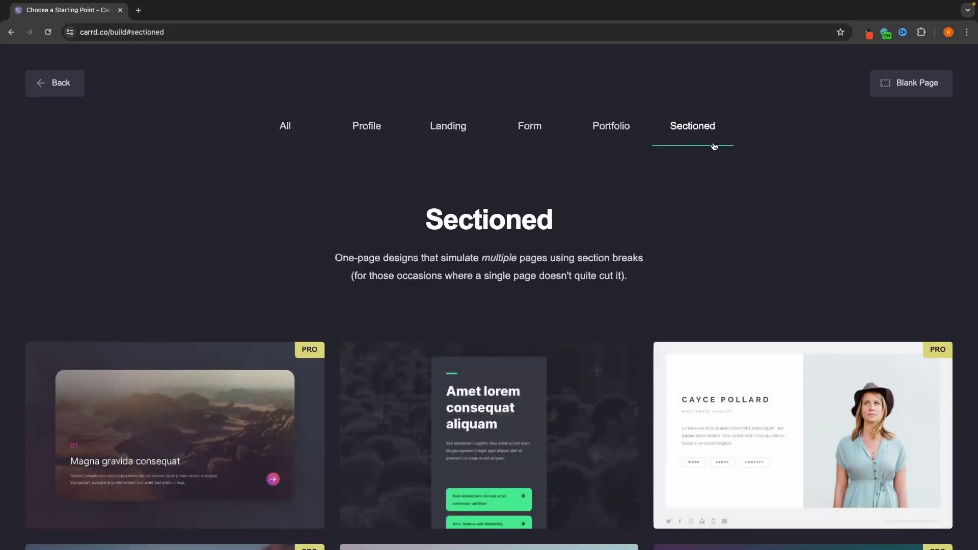
{"action": "scroll", "coordinate": [705, 181], "scroll_direction": "down", "scroll_amount": 2}
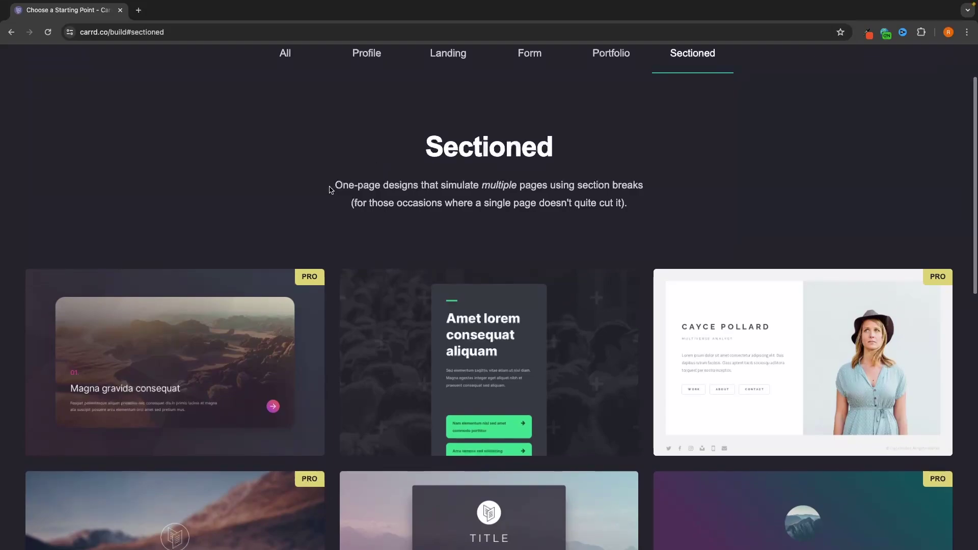
{"action": "left_click_drag", "start_coordinate": [330, 188], "coordinate": [648, 182]}
{"action": "left_click", "coordinate": [641, 176]}
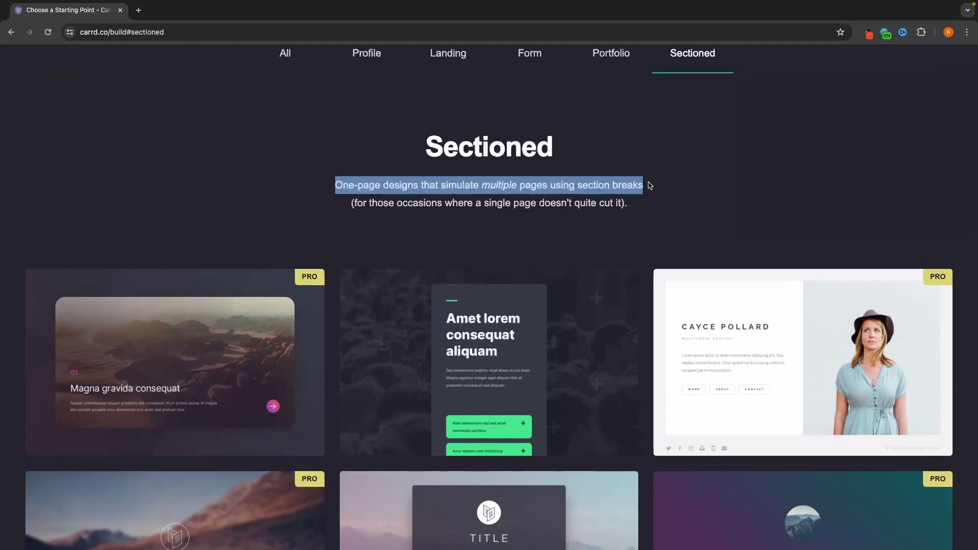
{"action": "left_click", "coordinate": [615, 232]}
- Preview the Cayce Pollard demo, visit its Work section and back, then close it
{"action": "mouse_move", "coordinate": [790, 353]}
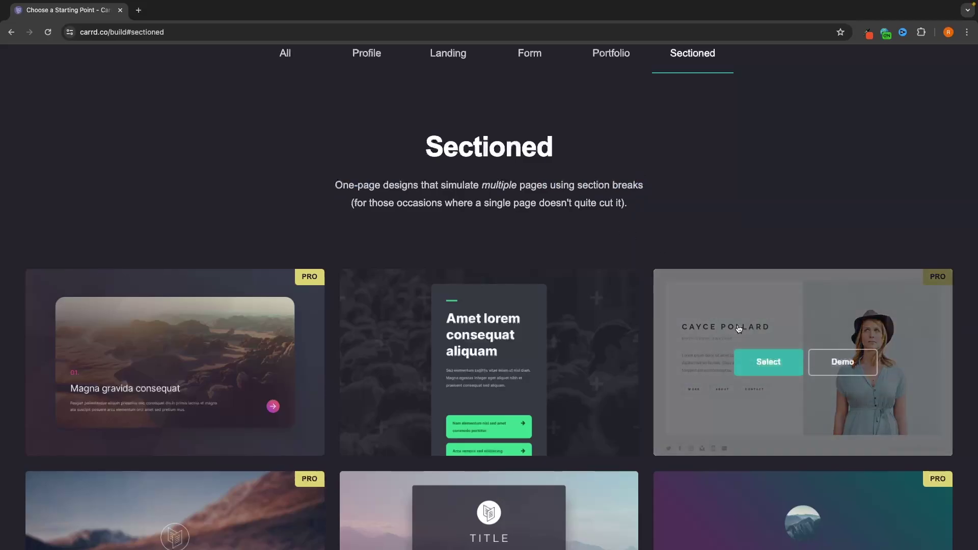
{"action": "left_click", "coordinate": [845, 366]}
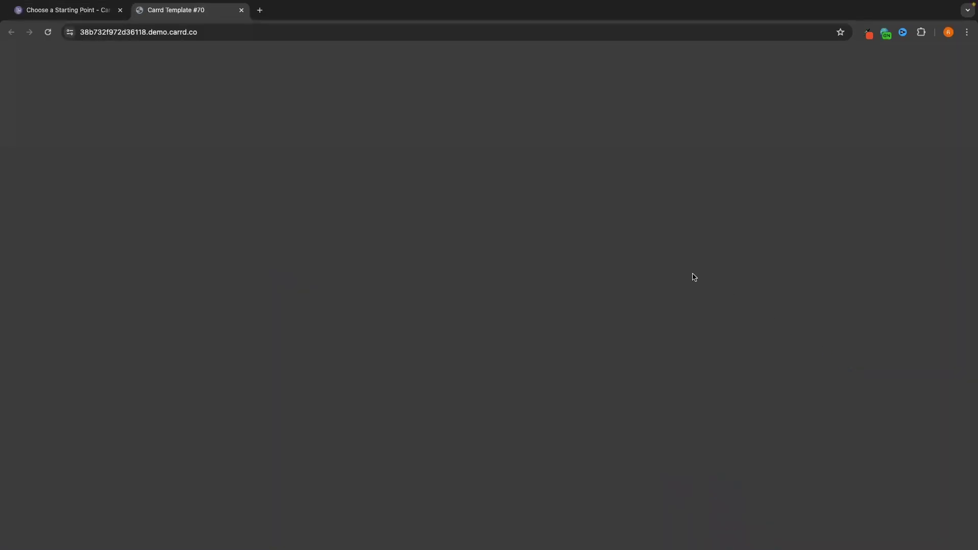
{"action": "scroll", "coordinate": [515, 259], "scroll_direction": "down", "scroll_amount": 1}
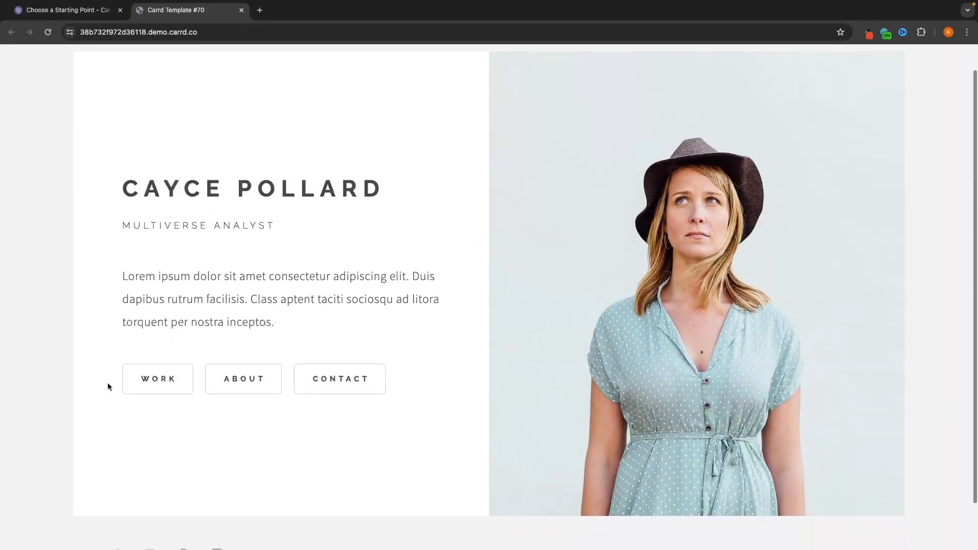
{"action": "left_click", "coordinate": [159, 384]}
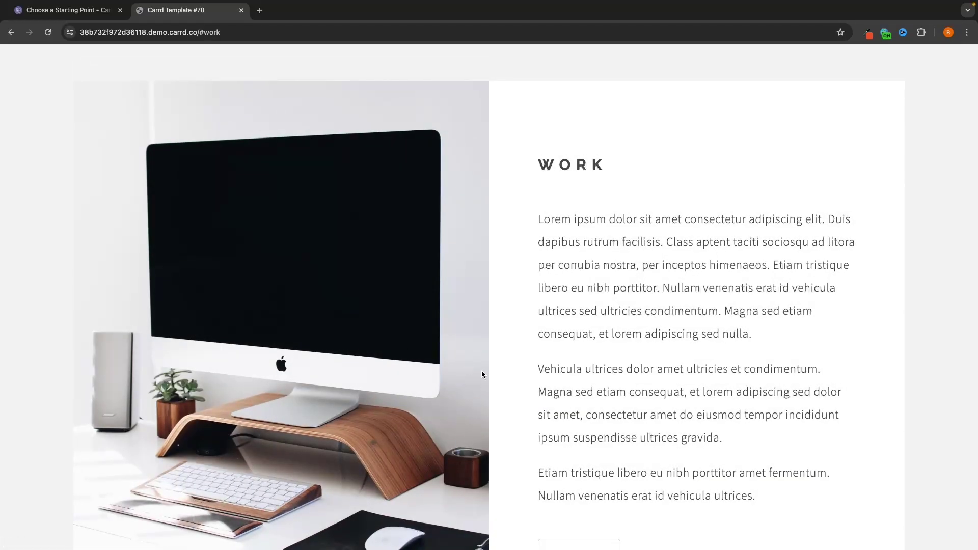
{"action": "scroll", "coordinate": [482, 375], "scroll_direction": "down", "scroll_amount": 3}
{"action": "scroll", "coordinate": [482, 375], "scroll_direction": "up", "scroll_amount": 3}
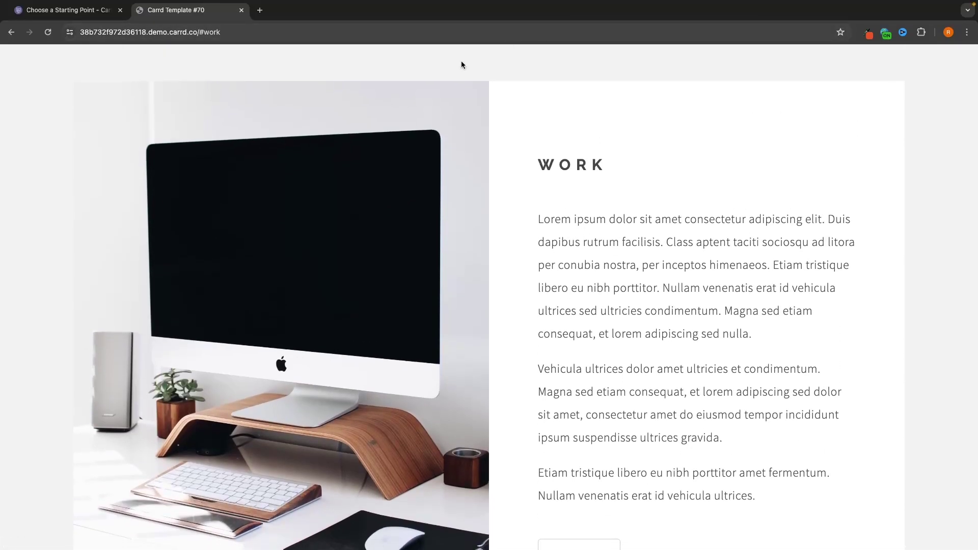
{"action": "scroll", "coordinate": [526, 450], "scroll_direction": "down", "scroll_amount": 2}
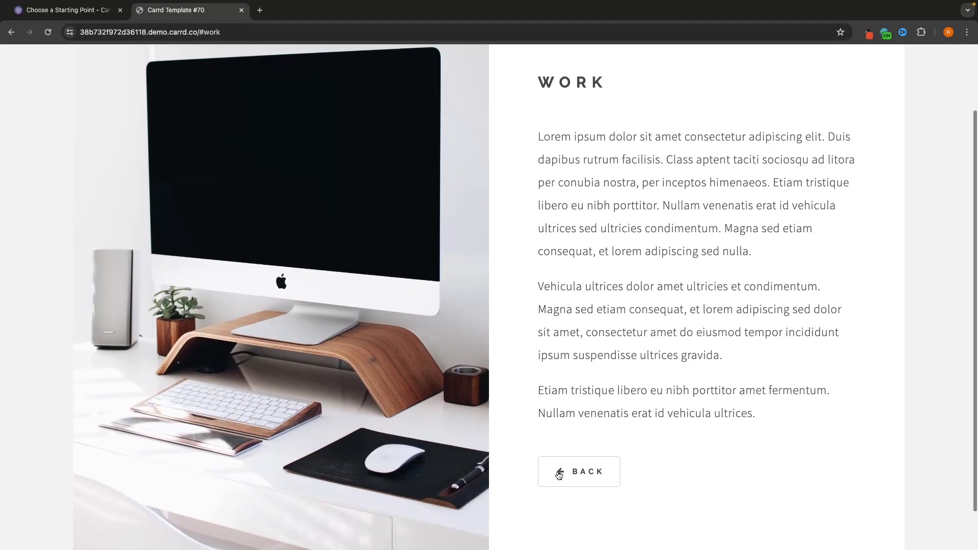
{"action": "left_click", "coordinate": [589, 470]}
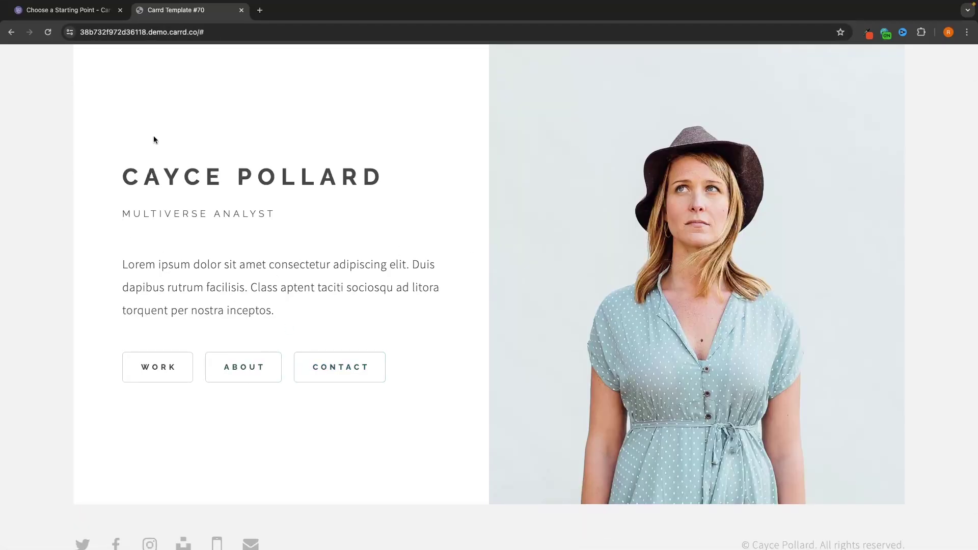
{"action": "left_click", "coordinate": [241, 11]}
{"action": "scroll", "coordinate": [424, 157], "scroll_direction": "up", "scroll_amount": 1}
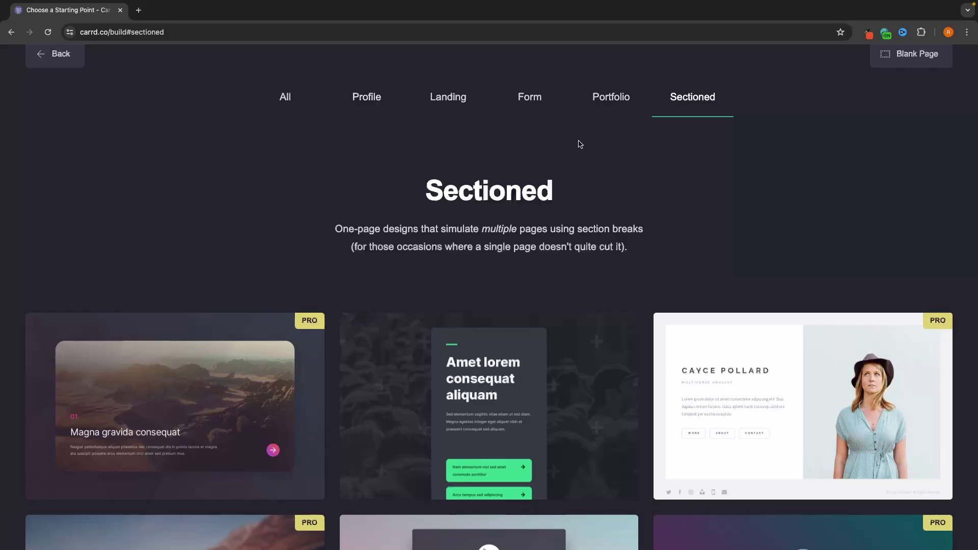
{"action": "left_click", "coordinate": [615, 94]}
{"action": "scroll", "coordinate": [525, 305], "scroll_direction": "down", "scroll_amount": 2}
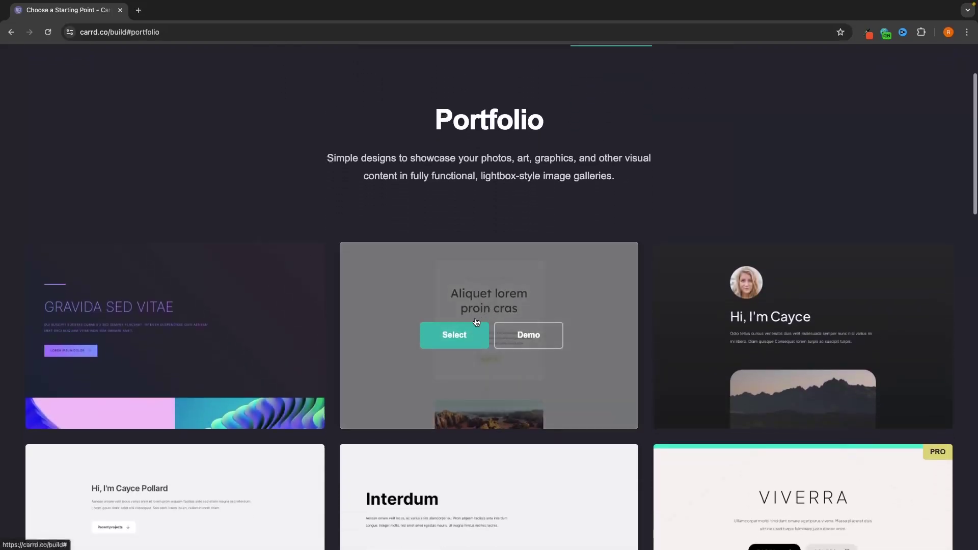
{"action": "left_click", "coordinate": [525, 335]}
{"action": "scroll", "coordinate": [568, 332], "scroll_direction": "down", "scroll_amount": 10}
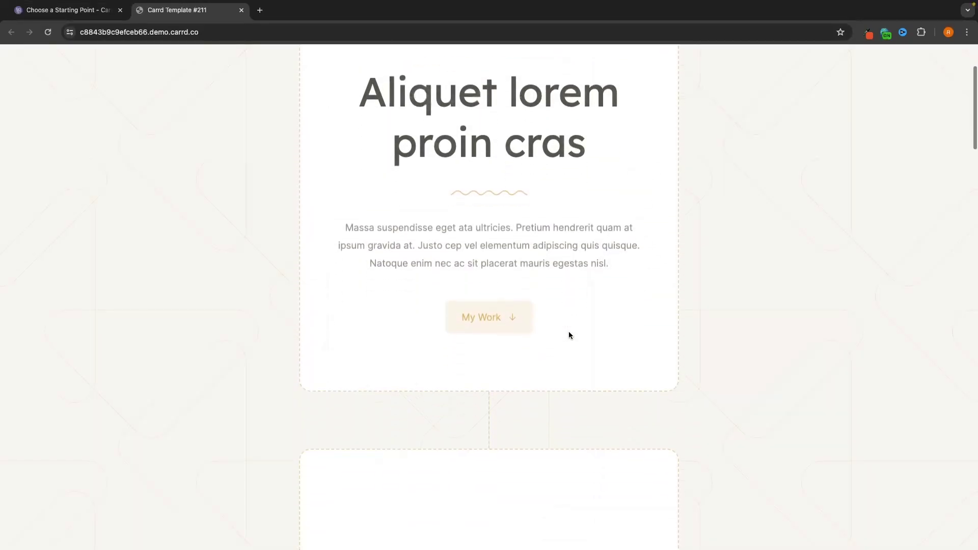
{"action": "scroll", "coordinate": [570, 334], "scroll_direction": "down", "scroll_amount": 15}
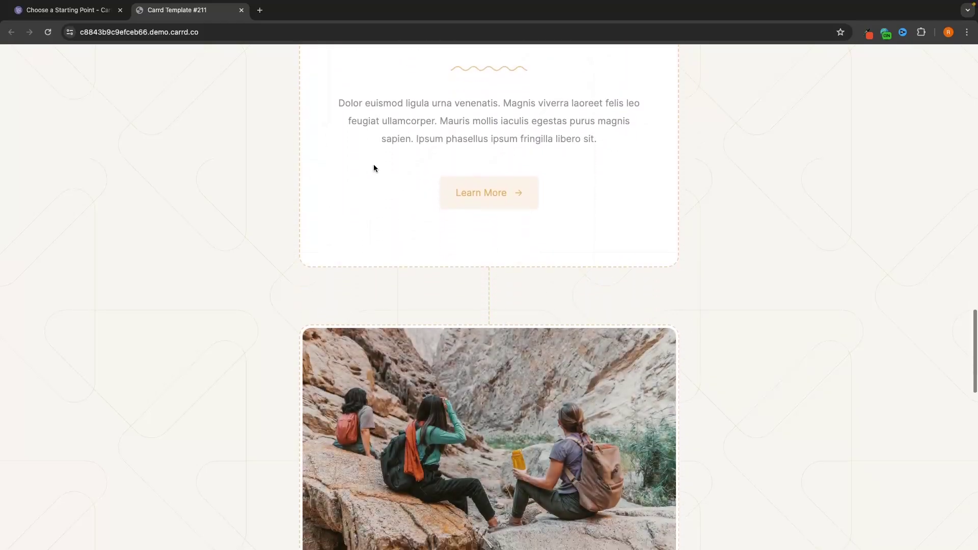
{"action": "left_click", "coordinate": [241, 10]}
{"action": "scroll", "coordinate": [509, 76], "scroll_direction": "up", "scroll_amount": 2}
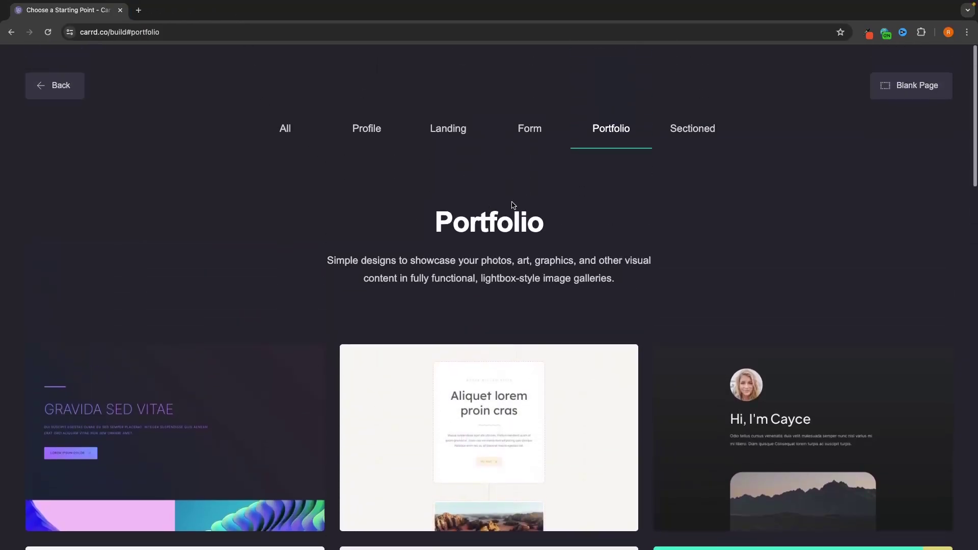
{"action": "left_click", "coordinate": [439, 127]}
{"action": "scroll", "coordinate": [504, 257], "scroll_direction": "down", "scroll_amount": 2}
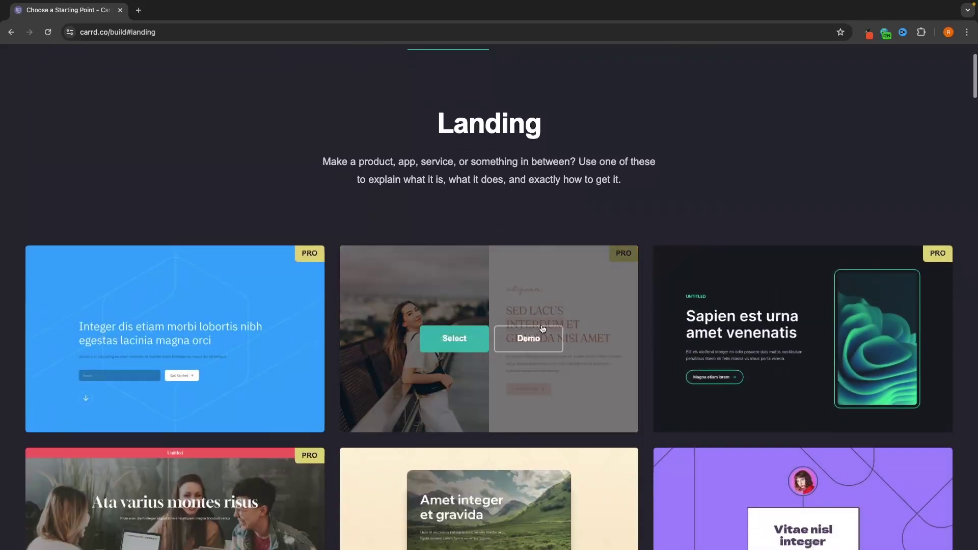
{"action": "left_click", "coordinate": [543, 331]}
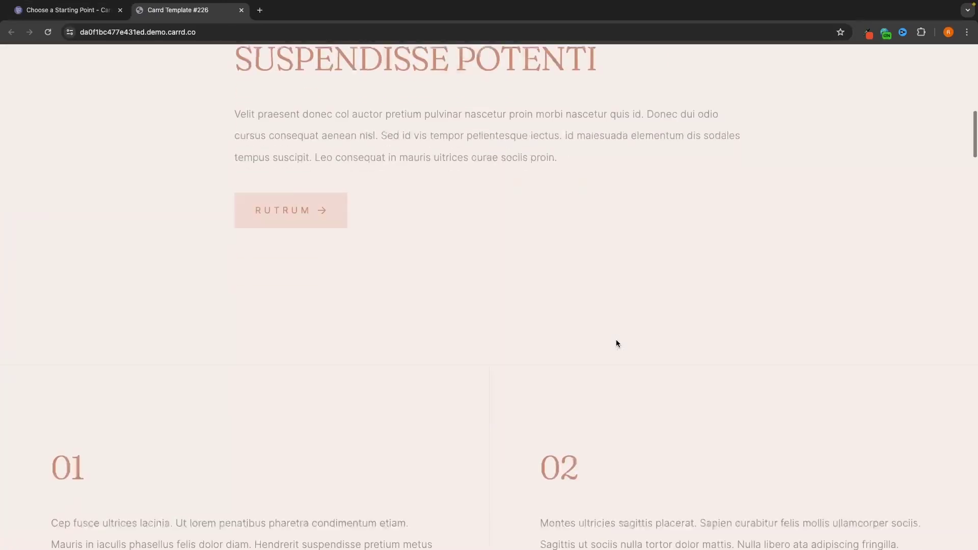
{"action": "scroll", "coordinate": [616, 344], "scroll_direction": "down", "scroll_amount": 15}
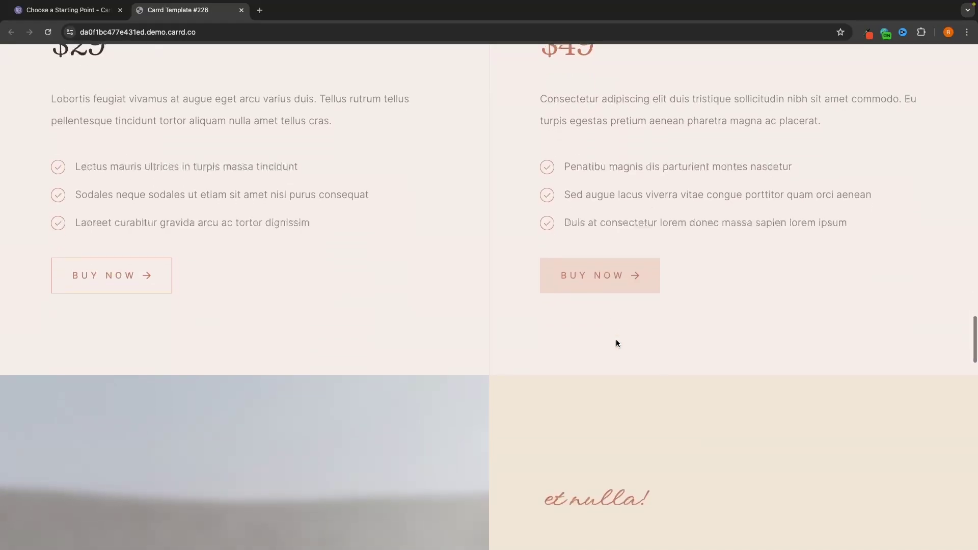
{"action": "left_click", "coordinate": [241, 10]}
{"action": "scroll", "coordinate": [305, 207], "scroll_direction": "up", "scroll_amount": 2}
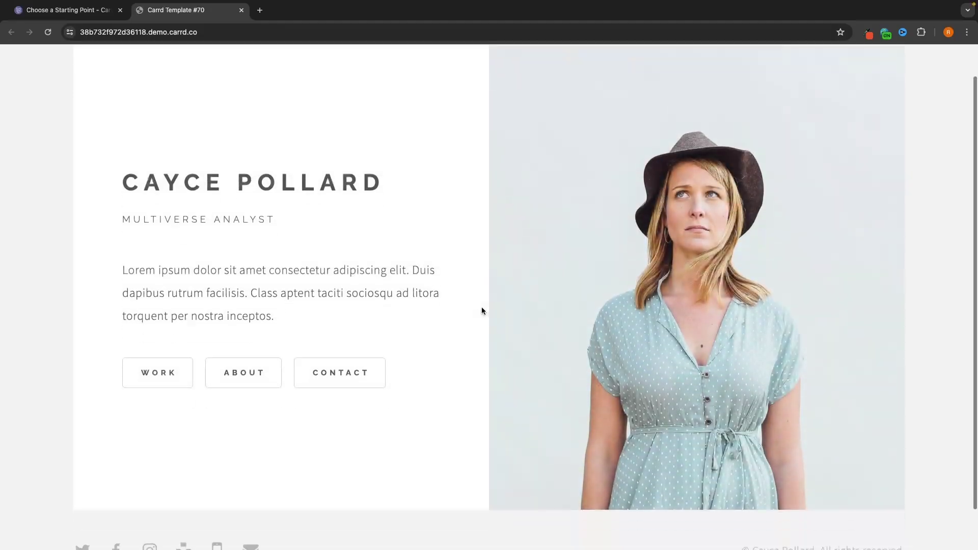
{"action": "left_click", "coordinate": [353, 343]}
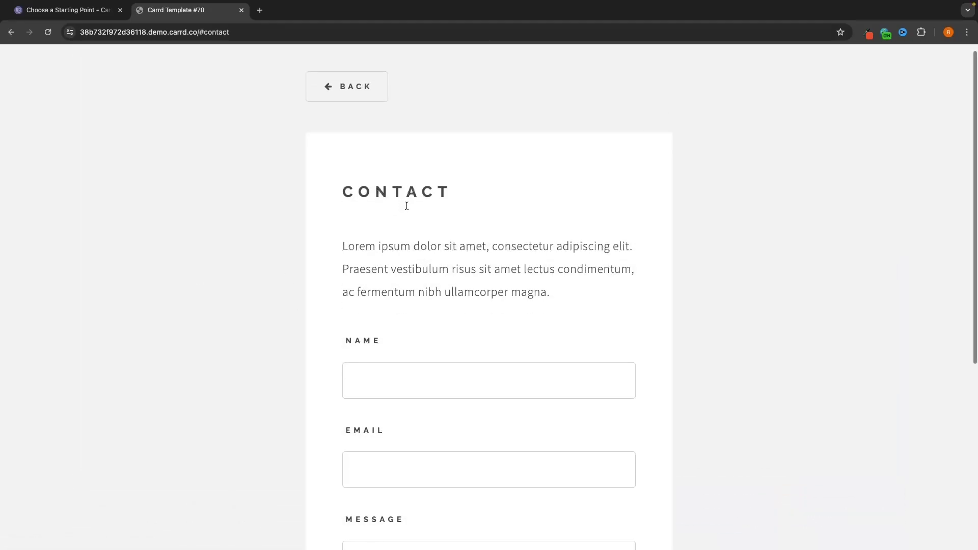
{"action": "scroll", "coordinate": [362, 194], "scroll_direction": "down", "scroll_amount": 2}
{"action": "scroll", "coordinate": [363, 192], "scroll_direction": "up", "scroll_amount": 2}
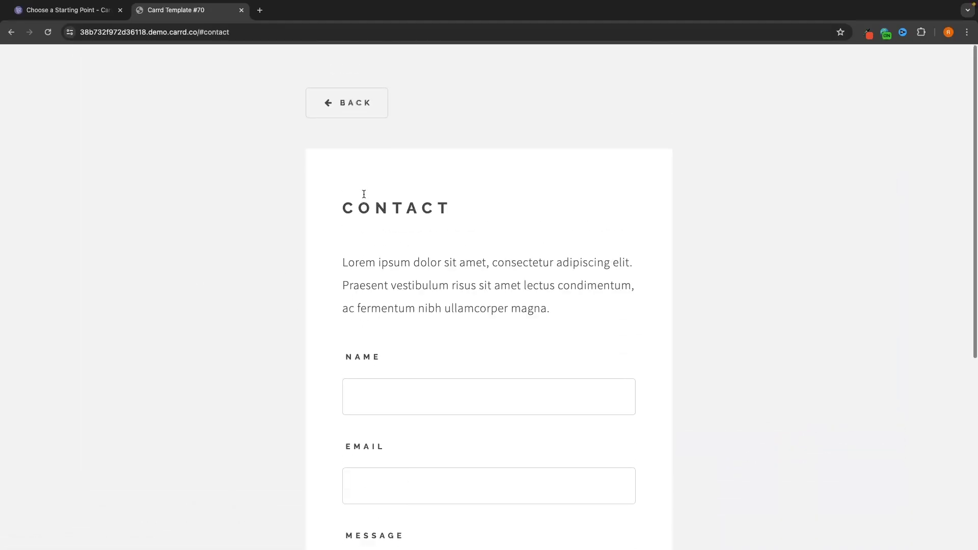
{"action": "key", "text": "super+w"}
{"action": "scroll", "coordinate": [456, 204], "scroll_direction": "down", "scroll_amount": 2}
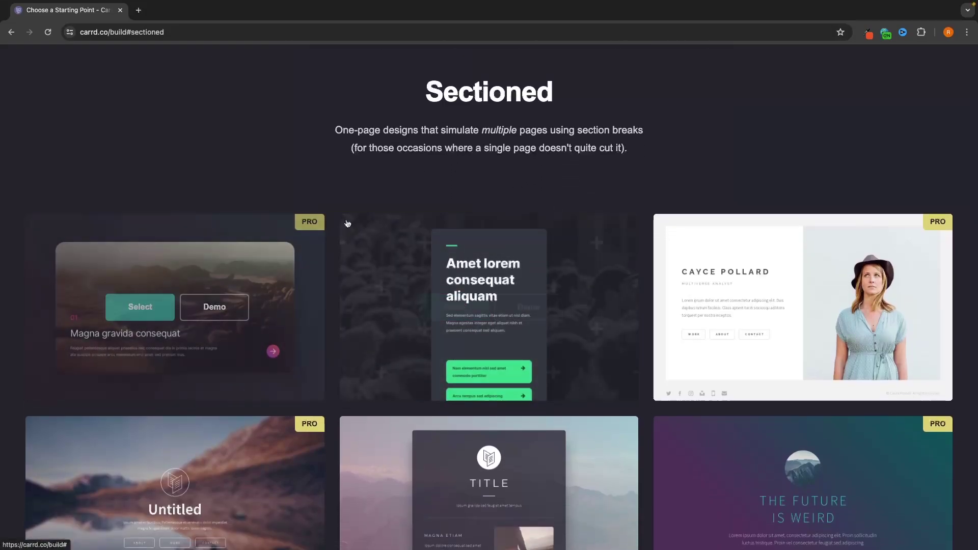
- Switch the gallery to the Portfolio category and browse its templates
{"action": "scroll", "coordinate": [311, 229], "scroll_direction": "down", "scroll_amount": 4}
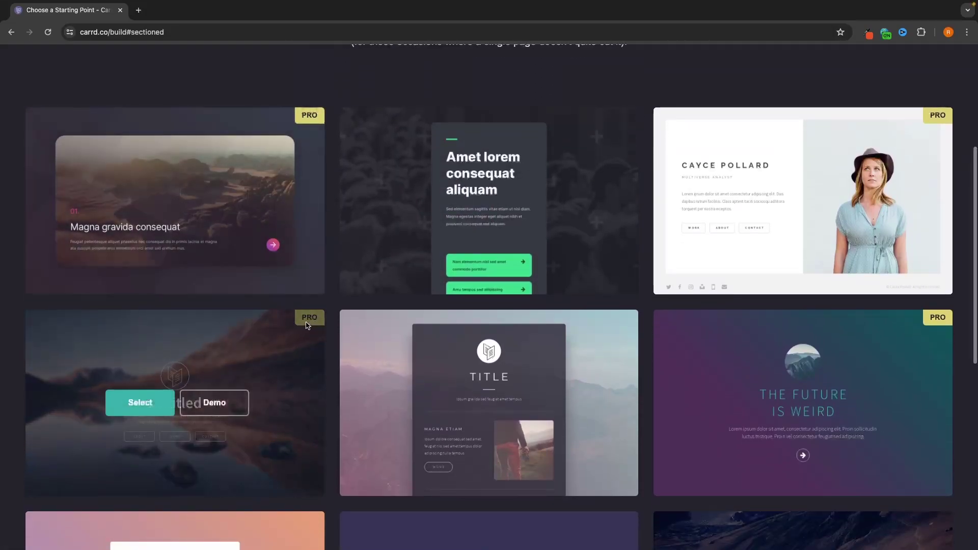
{"action": "scroll", "coordinate": [579, 322], "scroll_direction": "down", "scroll_amount": 4}
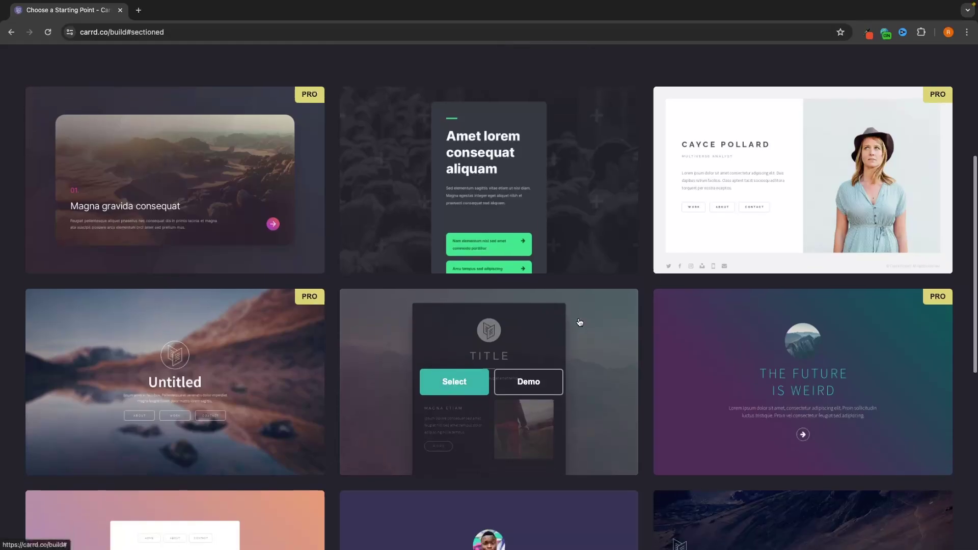
{"action": "scroll", "coordinate": [579, 322], "scroll_direction": "down", "scroll_amount": 1}
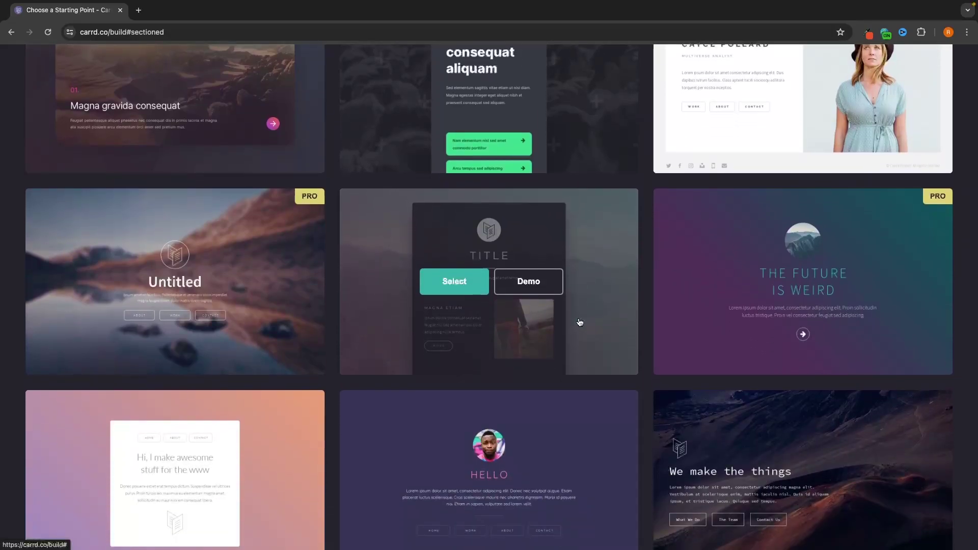
{"action": "scroll", "coordinate": [580, 322], "scroll_direction": "up", "scroll_amount": 20}
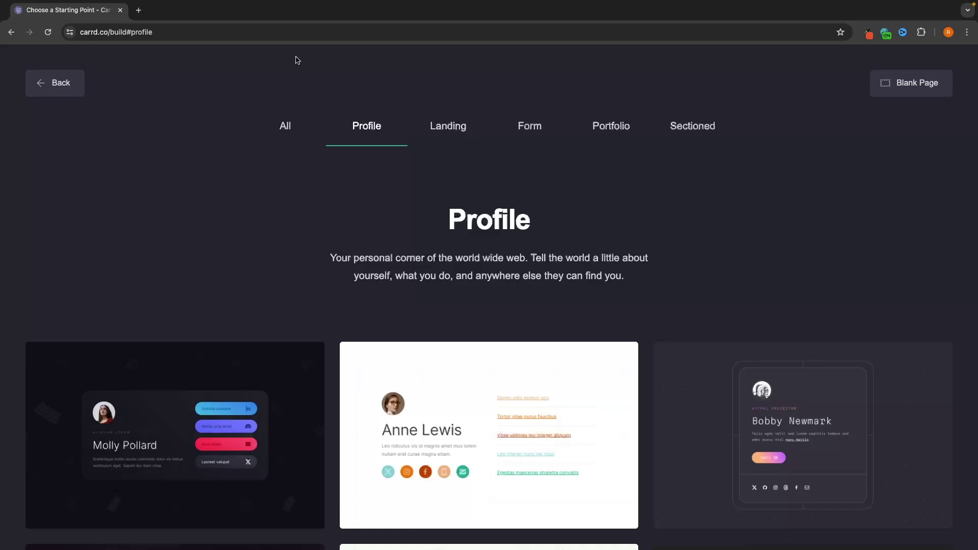
{"action": "left_click", "coordinate": [632, 133]}
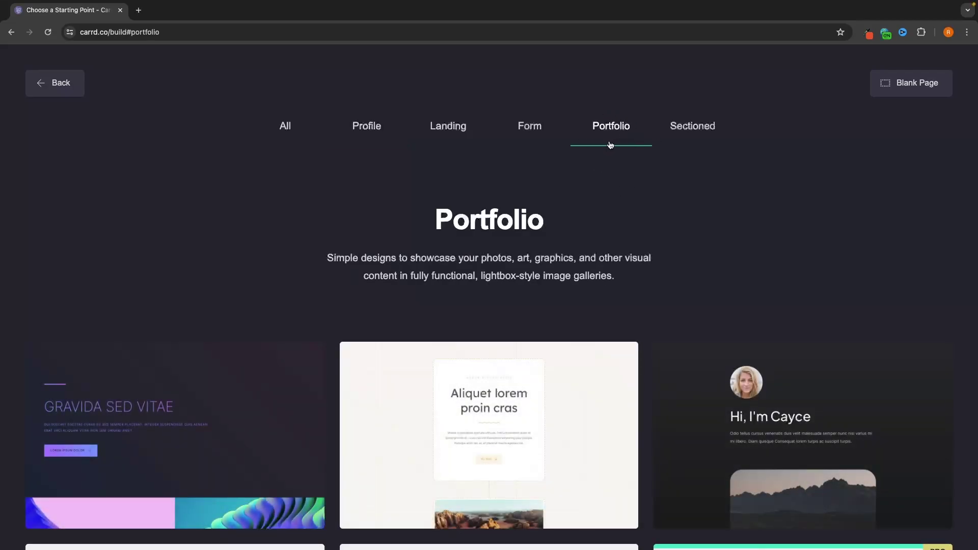
{"action": "scroll", "coordinate": [709, 211], "scroll_direction": "down", "scroll_amount": 7}
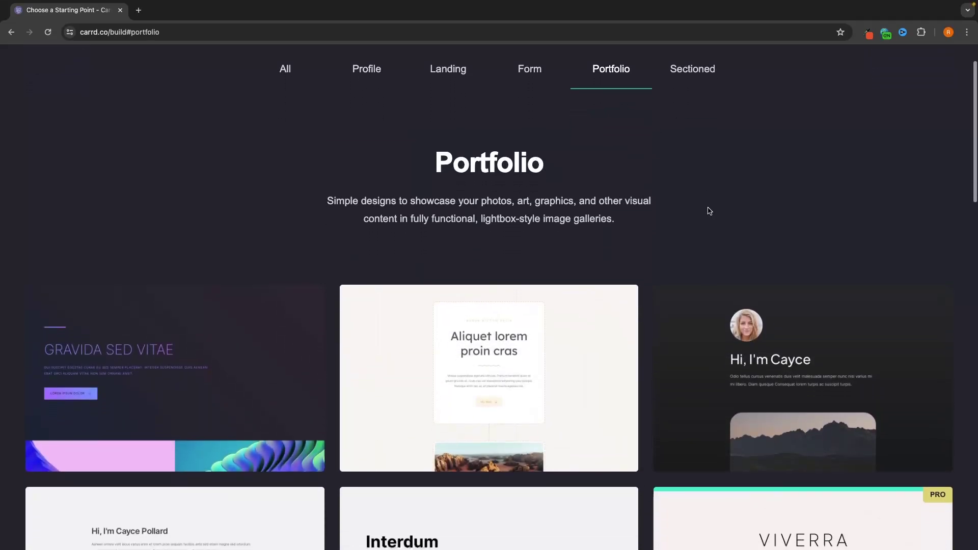
{"action": "scroll", "coordinate": [709, 211], "scroll_direction": "down", "scroll_amount": 14}
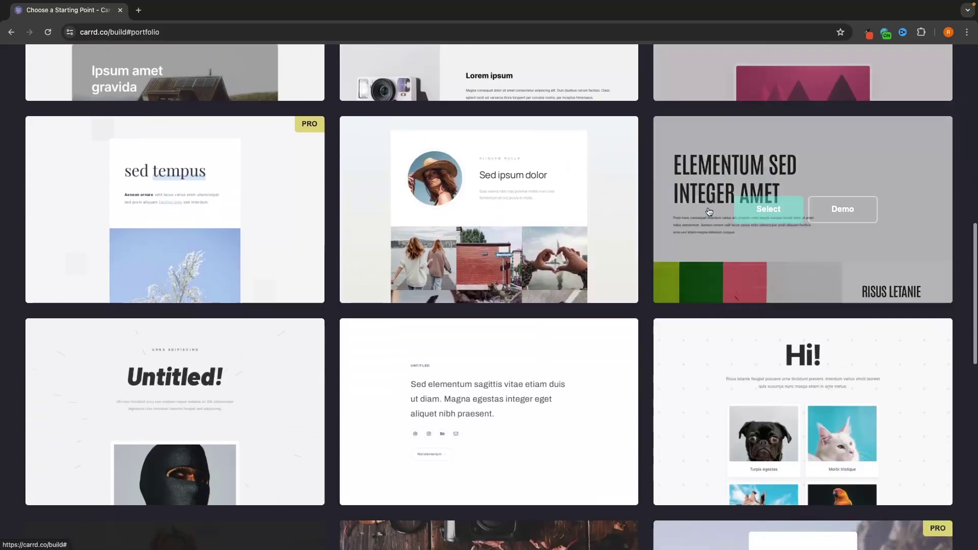
{"action": "scroll", "coordinate": [709, 211], "scroll_direction": "down", "scroll_amount": 5}
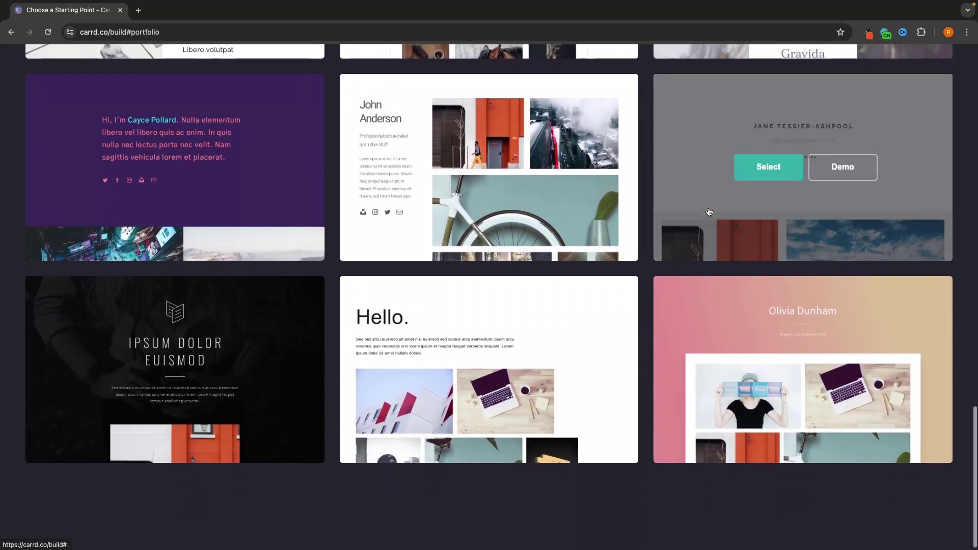
{"action": "scroll", "coordinate": [713, 239], "scroll_direction": "up", "scroll_amount": 13}
{"action": "scroll", "coordinate": [714, 245], "scroll_direction": "up", "scroll_amount": 9}
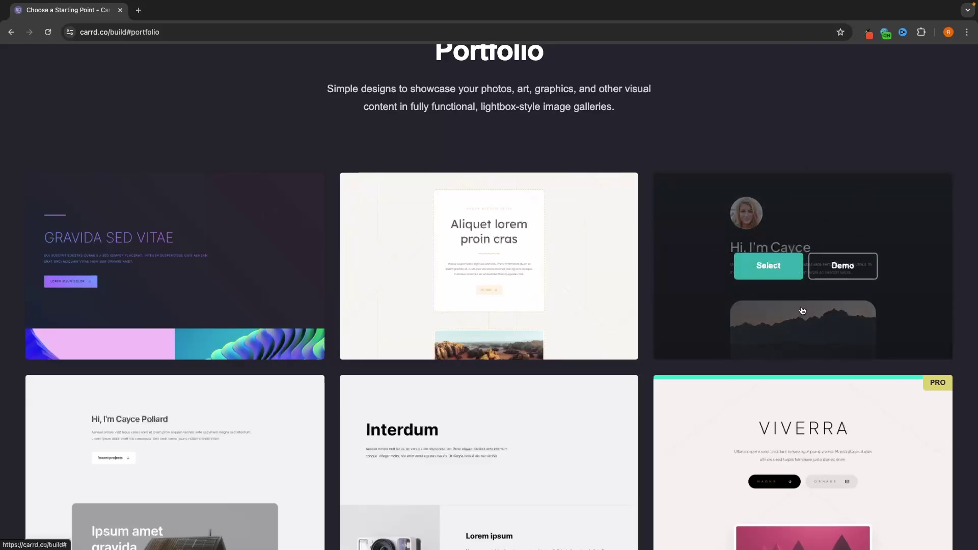
- Preview the Hi, I'm Cayce template's live demo, then close it
{"action": "left_click", "coordinate": [843, 269]}
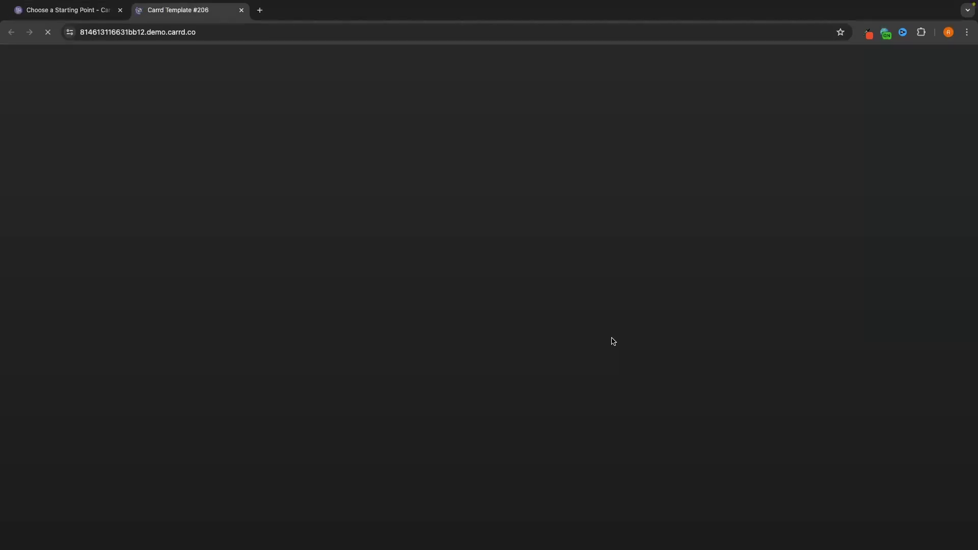
{"action": "scroll", "coordinate": [649, 343], "scroll_direction": "down", "scroll_amount": 20}
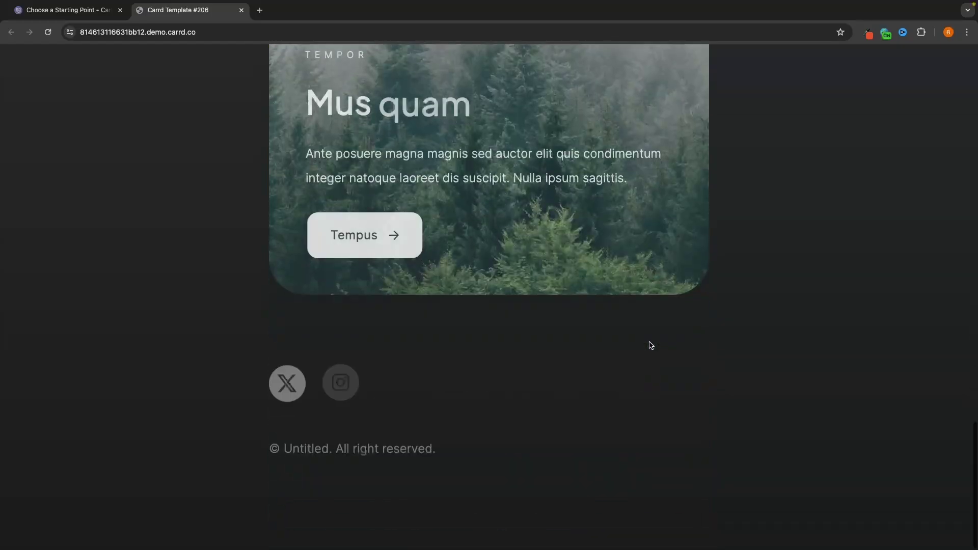
{"action": "scroll", "coordinate": [650, 345], "scroll_direction": "up", "scroll_amount": 10}
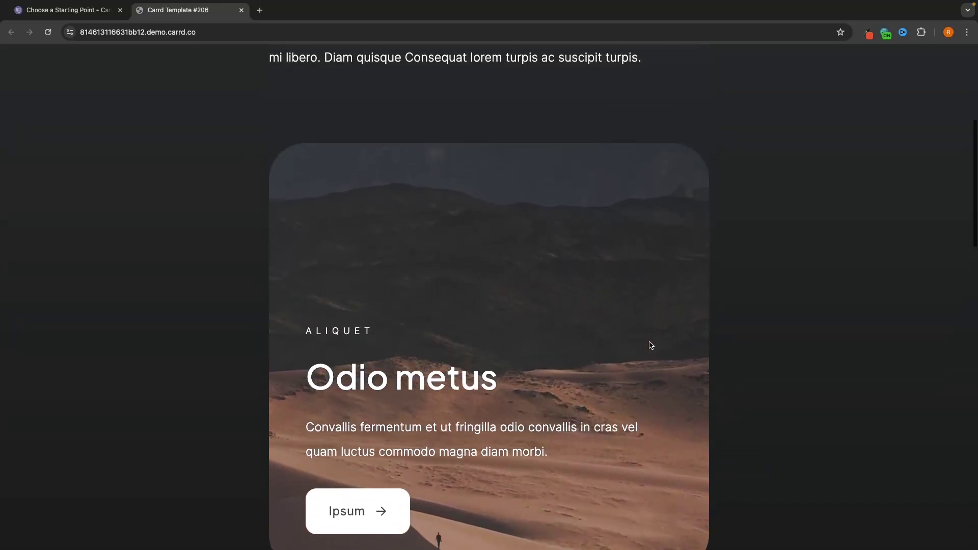
{"action": "scroll", "coordinate": [650, 344], "scroll_direction": "up", "scroll_amount": 5}
{"action": "left_click", "coordinate": [242, 11]}
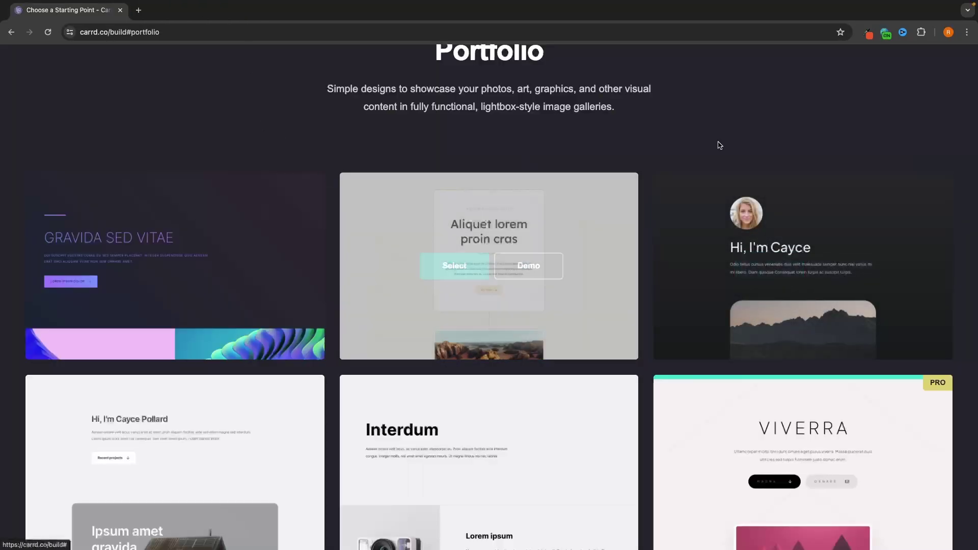
- Open the Hi, I'm Cayce template in the builder and look over its placeholder content
{"action": "left_click", "coordinate": [773, 271]}
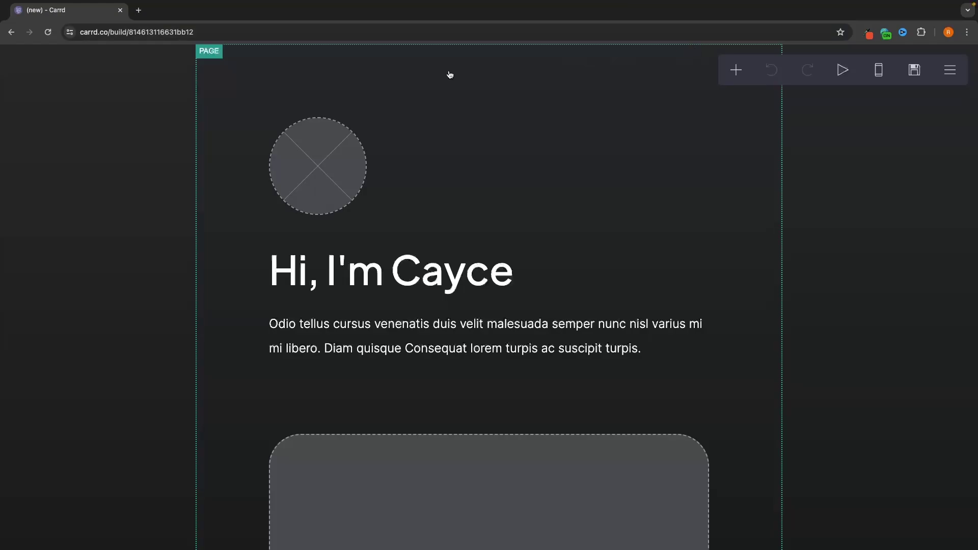
{"action": "scroll", "coordinate": [212, 120], "scroll_direction": "down", "scroll_amount": 6}
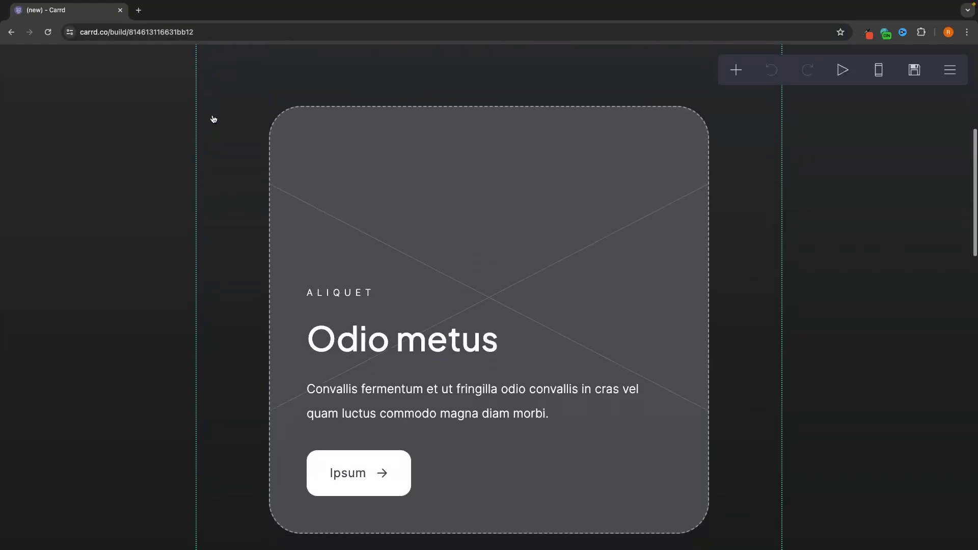
{"action": "scroll", "coordinate": [213, 120], "scroll_direction": "down", "scroll_amount": 20}
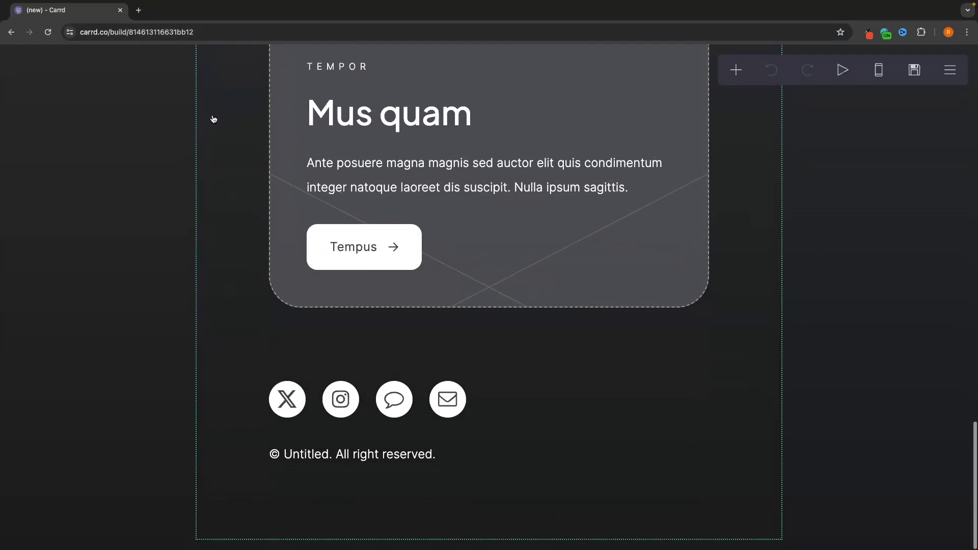
{"action": "scroll", "coordinate": [213, 119], "scroll_direction": "up", "scroll_amount": 20}
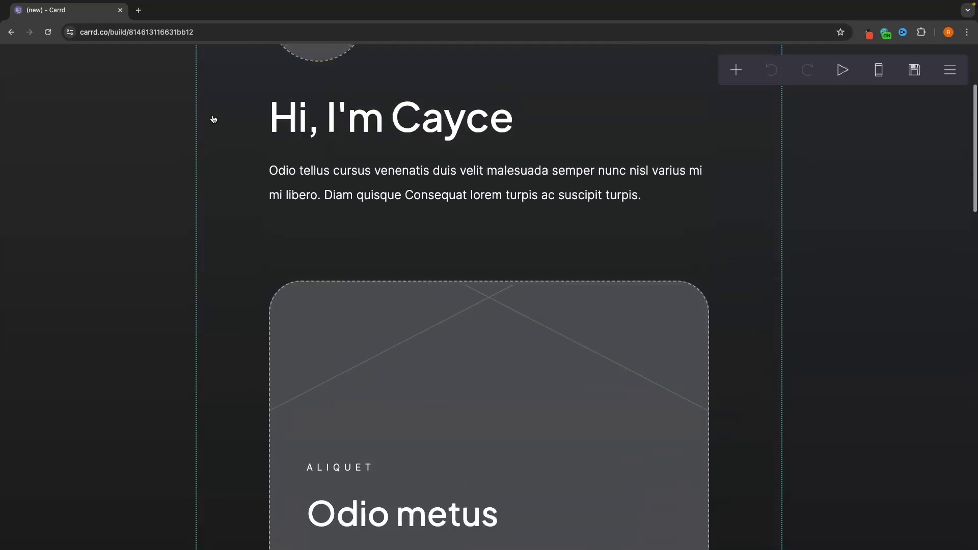
{"action": "scroll", "coordinate": [213, 119], "scroll_direction": "up", "scroll_amount": 3}
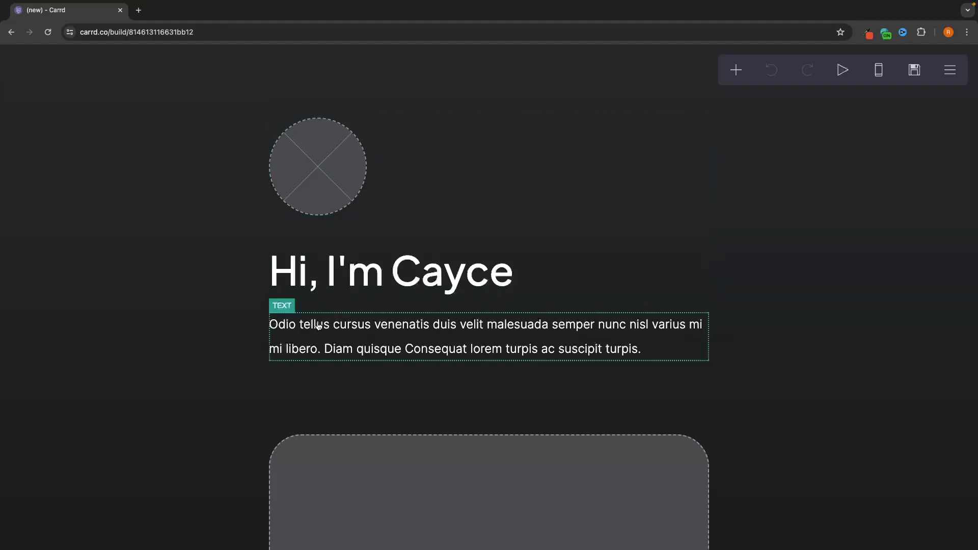
{"action": "scroll", "coordinate": [390, 335], "scroll_direction": "down", "scroll_amount": 6}
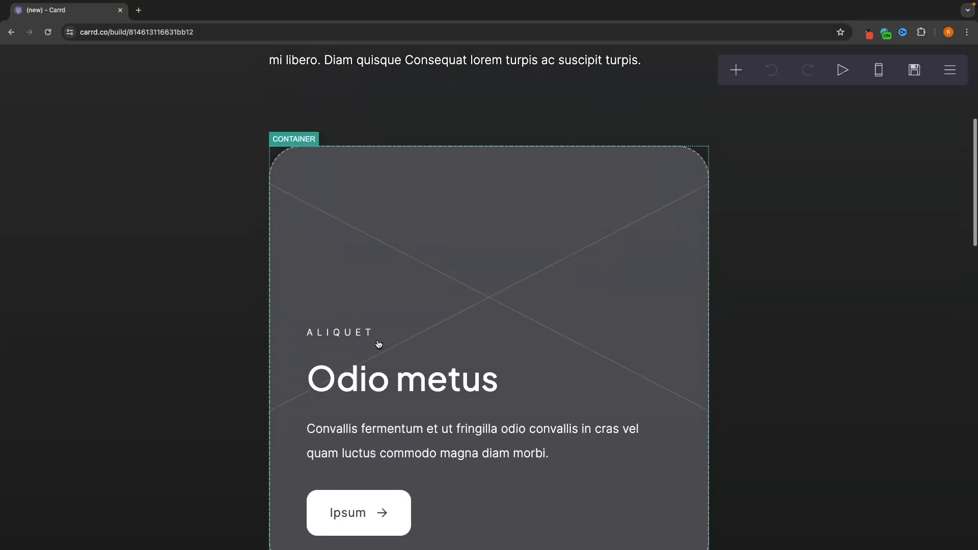
{"action": "scroll", "coordinate": [353, 204], "scroll_direction": "down", "scroll_amount": 1}
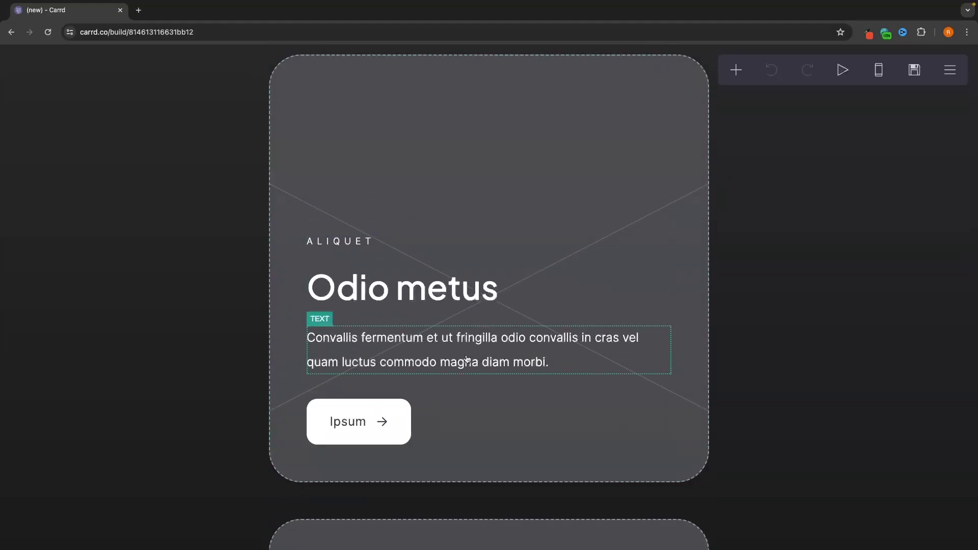
{"action": "scroll", "coordinate": [464, 356], "scroll_direction": "up", "scroll_amount": 8}
{"action": "scroll", "coordinate": [484, 331], "scroll_direction": "down", "scroll_amount": 1}
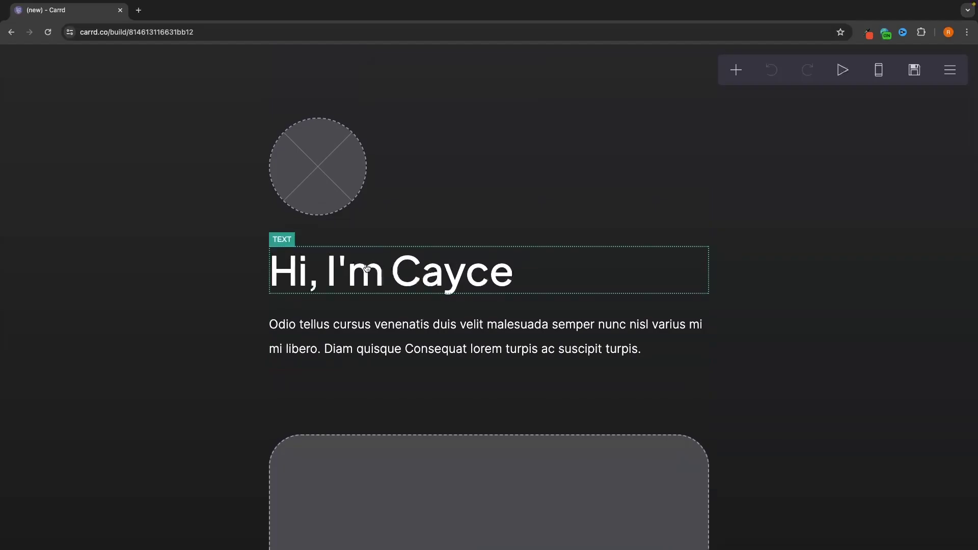
- Replace Cayce with Riley in the heading, then check the profile image settings
{"action": "left_click", "coordinate": [411, 273]}
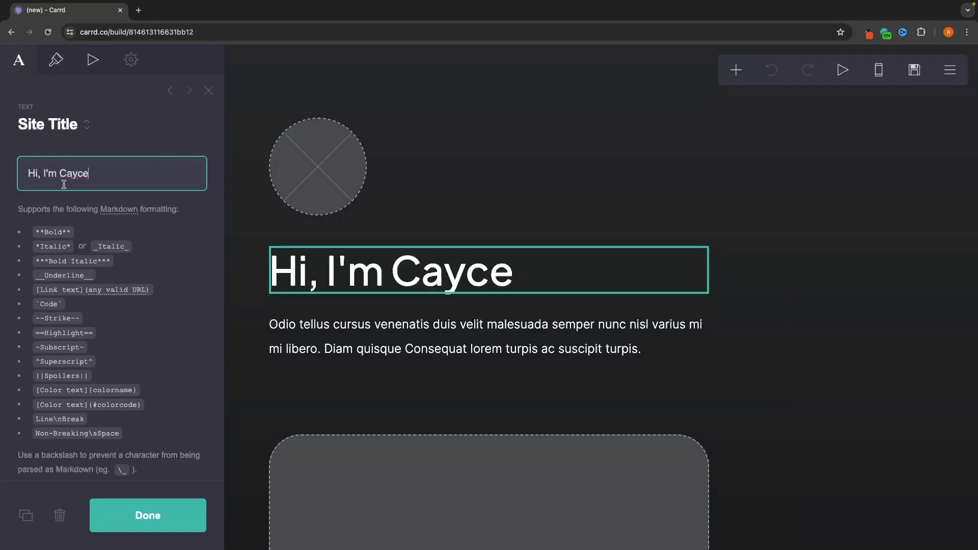
{"action": "left_click_drag", "start_coordinate": [58, 174], "coordinate": [135, 174]}
{"action": "type", "text": "Riley"}
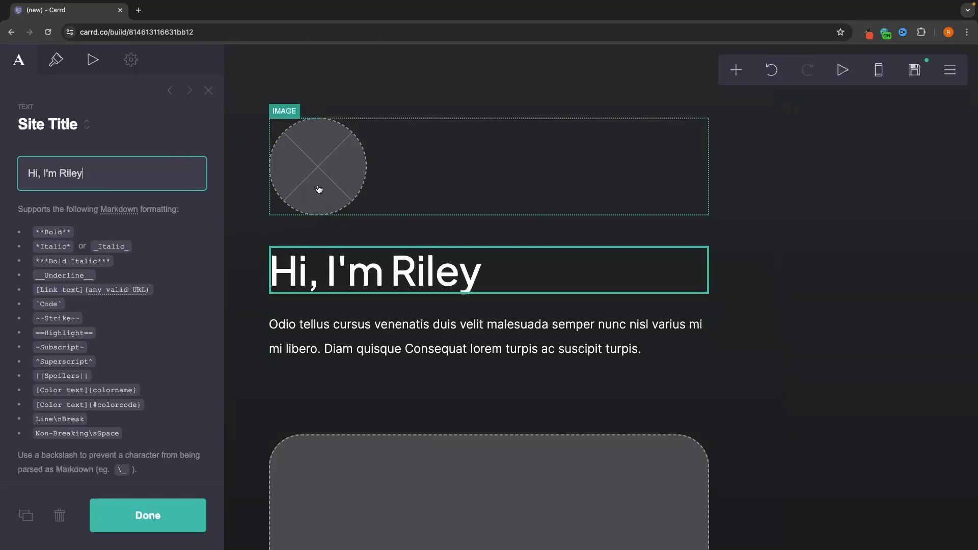
{"action": "left_click", "coordinate": [296, 181]}
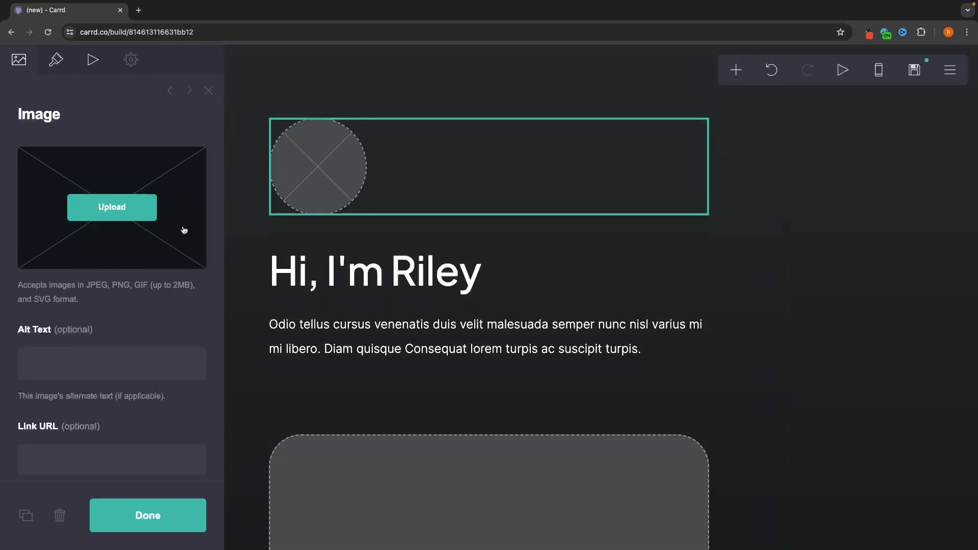
{"action": "left_click", "coordinate": [207, 91]}
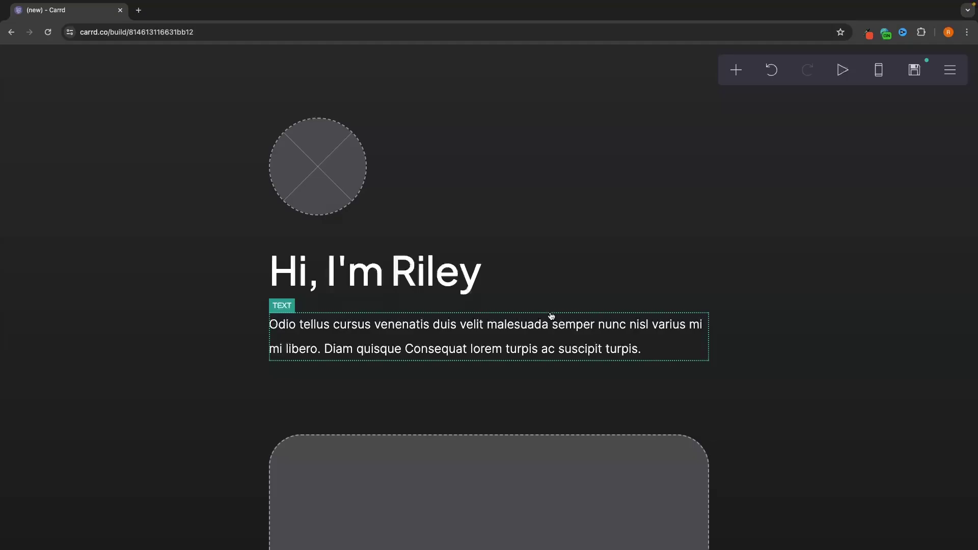
- Add a new Text element and drag it above the social icons
{"action": "left_click", "coordinate": [735, 71]}
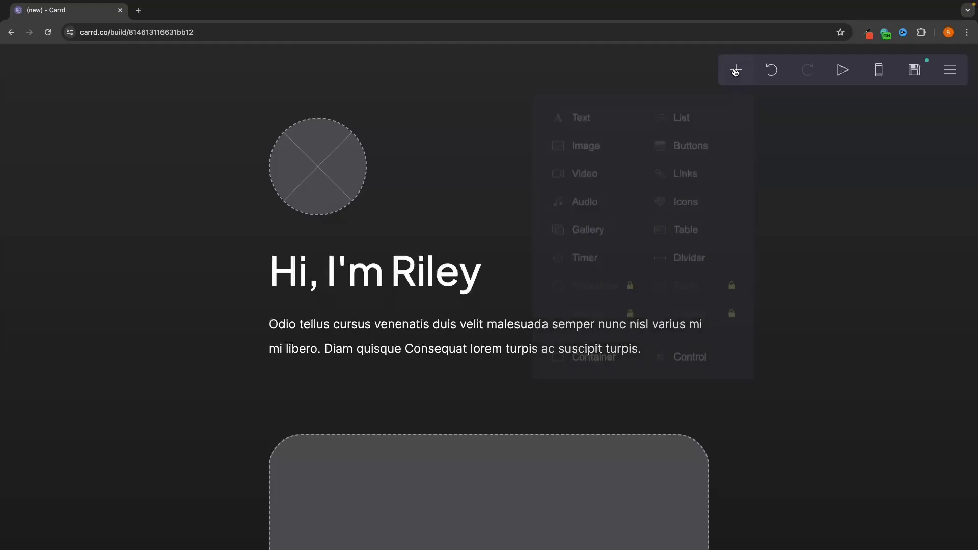
{"action": "scroll", "coordinate": [645, 179], "scroll_direction": "down", "scroll_amount": 1}
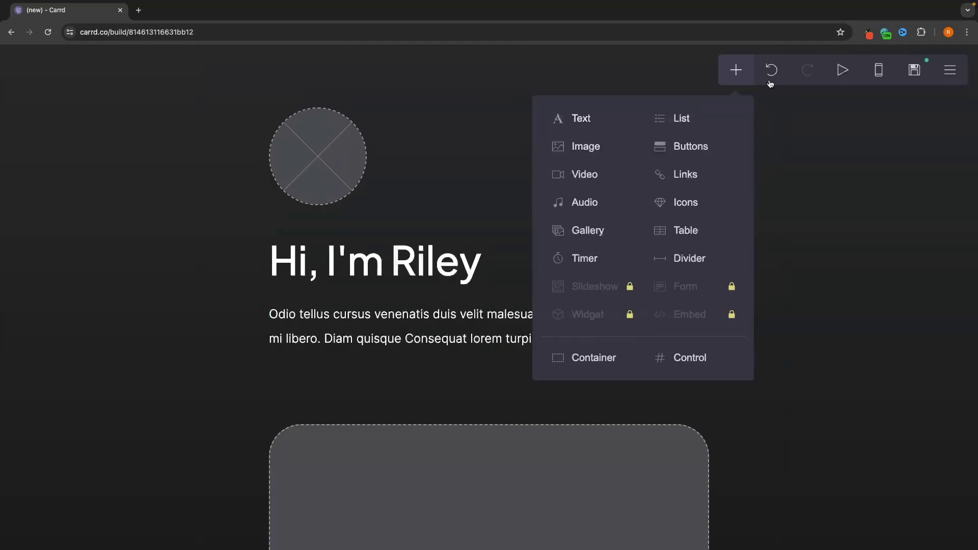
{"action": "left_click", "coordinate": [589, 121]}
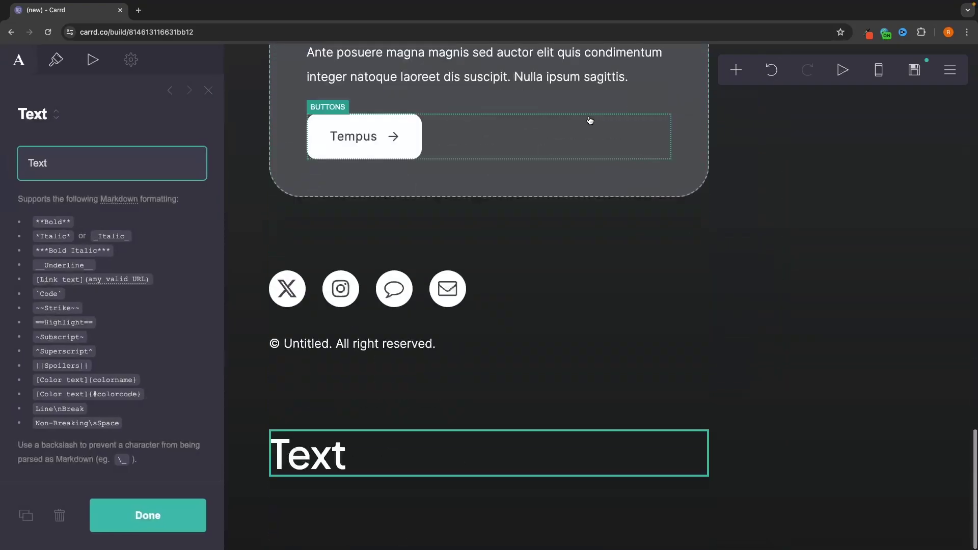
{"action": "left_click", "coordinate": [361, 455]}
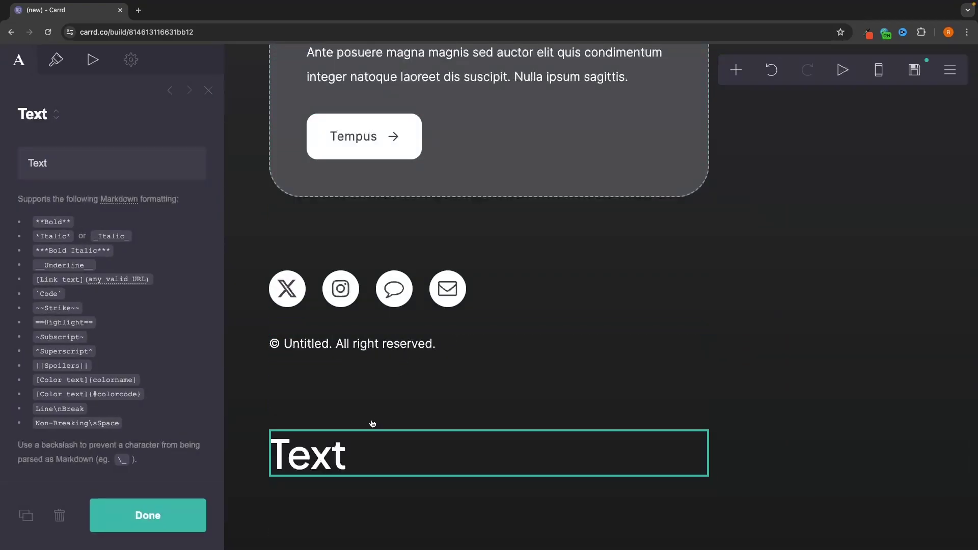
{"action": "scroll", "coordinate": [469, 333], "scroll_direction": "up", "scroll_amount": 2}
{"action": "scroll", "coordinate": [469, 332], "scroll_direction": "down", "scroll_amount": 2}
{"action": "left_click_drag", "start_coordinate": [378, 462], "coordinate": [360, 286]}
{"action": "scroll", "coordinate": [371, 225], "scroll_direction": "up", "scroll_amount": 4}
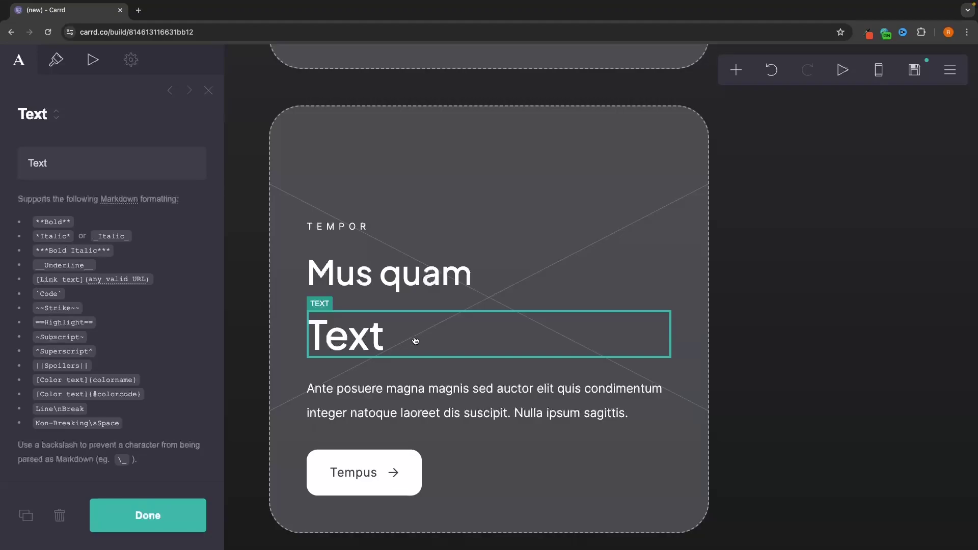
- Delete the extra Text heading under the Mus quam card heading
{"action": "left_click", "coordinate": [428, 288]}
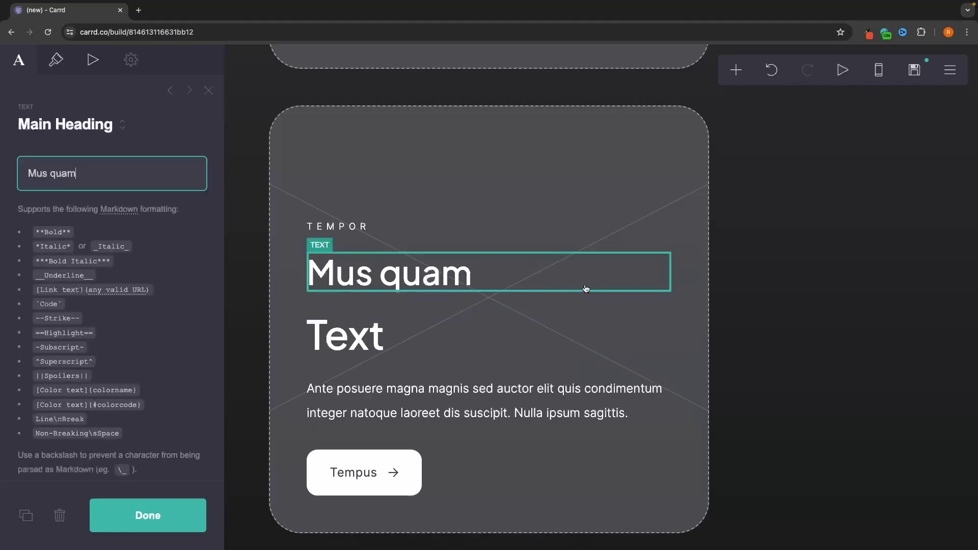
{"action": "left_click", "coordinate": [312, 315]}
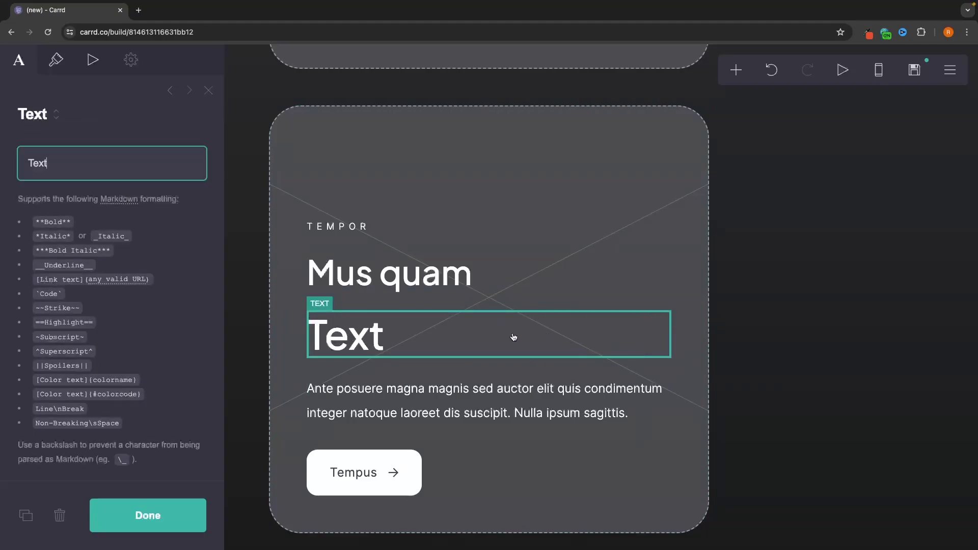
{"action": "left_click", "coordinate": [59, 516]}
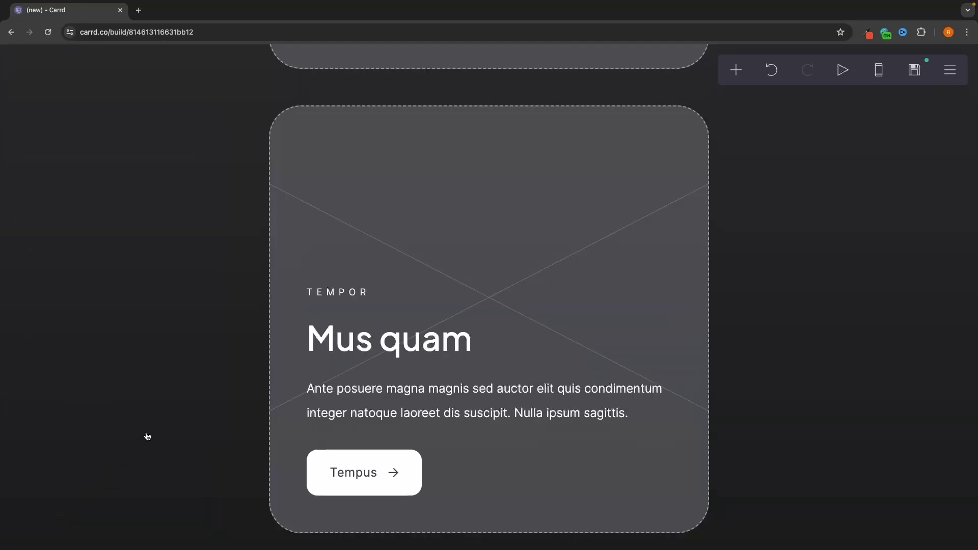
{"action": "scroll", "coordinate": [147, 437], "scroll_direction": "up", "scroll_amount": 15}
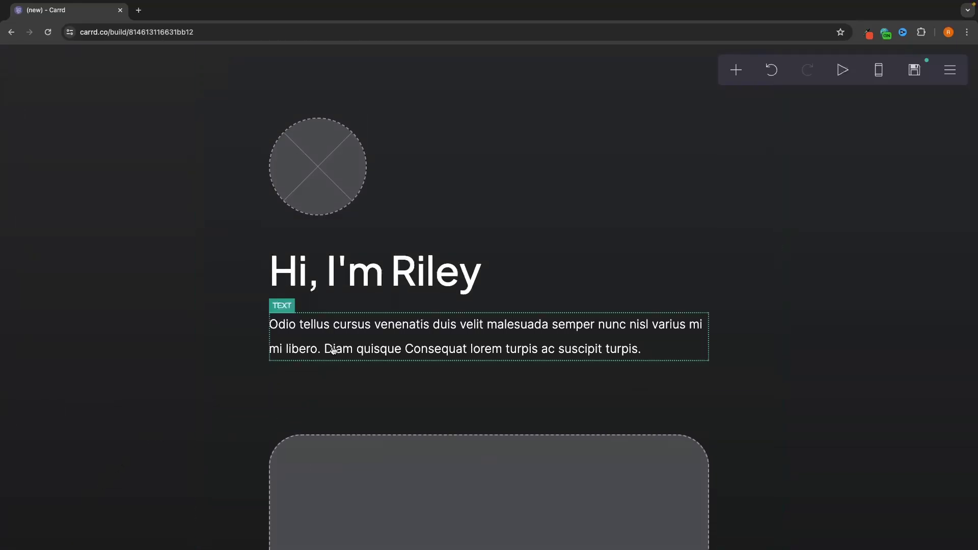
- Upload a portrait photo into the circular image and crop the circle around the face
{"action": "left_click", "coordinate": [338, 163]}
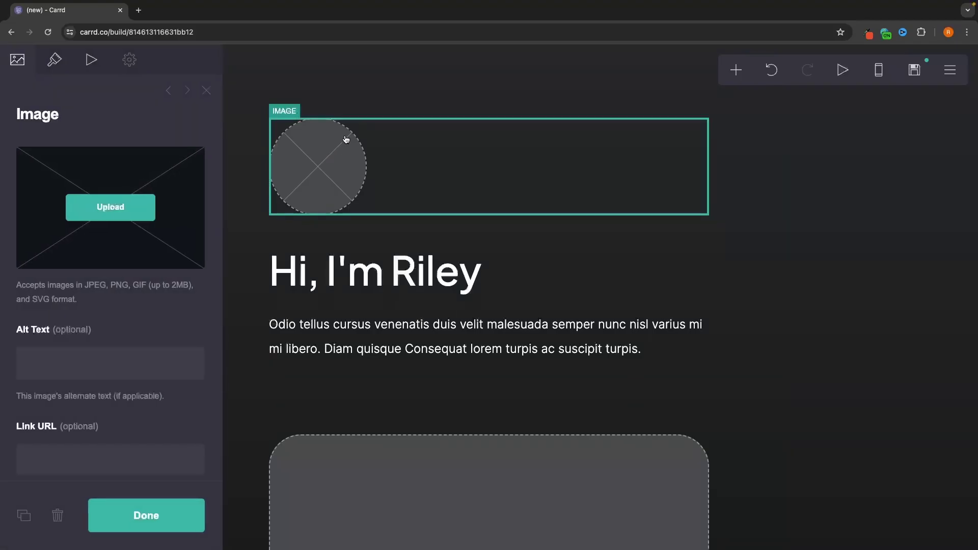
{"action": "left_click", "coordinate": [112, 218]}
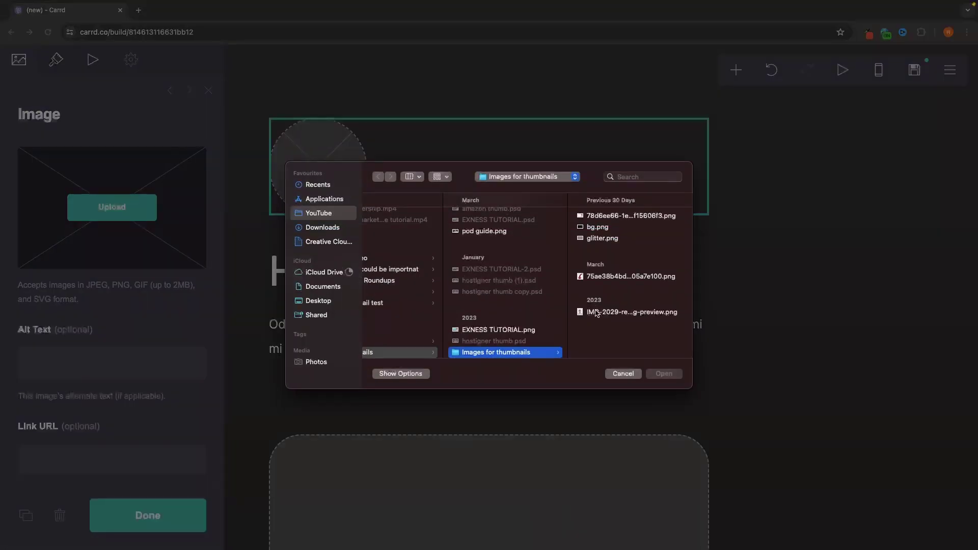
{"action": "double_click", "coordinate": [597, 313]}
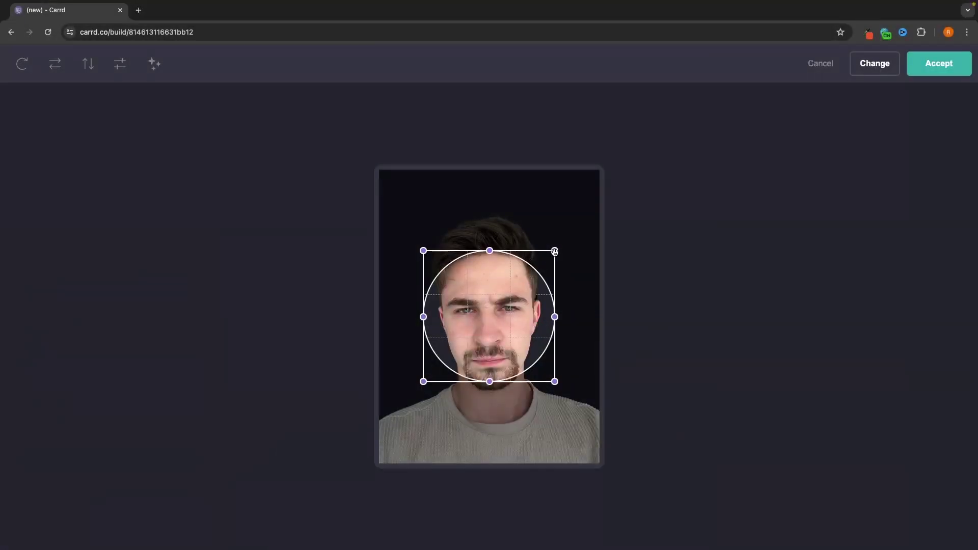
{"action": "left_click_drag", "start_coordinate": [554, 251], "coordinate": [640, 207]}
{"action": "left_click_drag", "start_coordinate": [424, 381], "coordinate": [368, 407]}
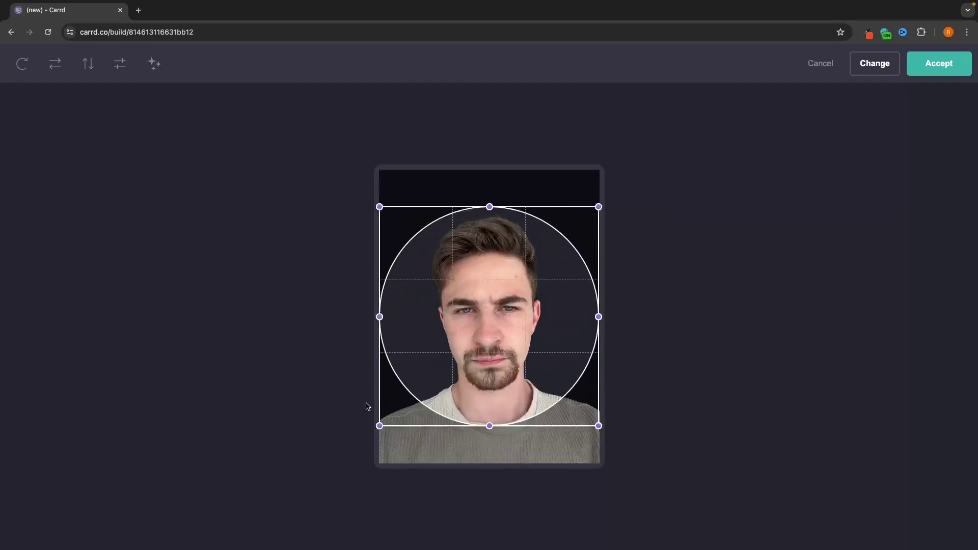
{"action": "left_click_drag", "start_coordinate": [472, 322], "coordinate": [473, 328]}
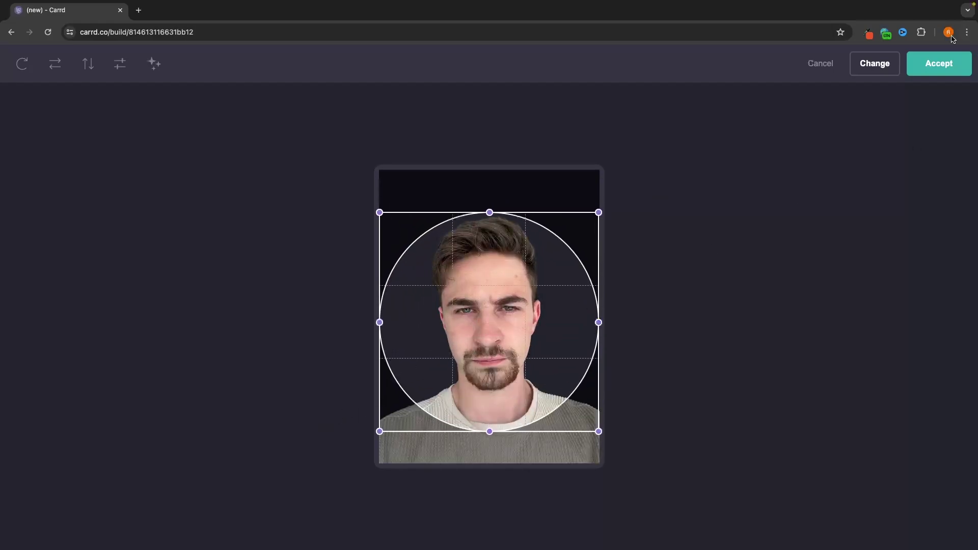
{"action": "left_click", "coordinate": [942, 64]}
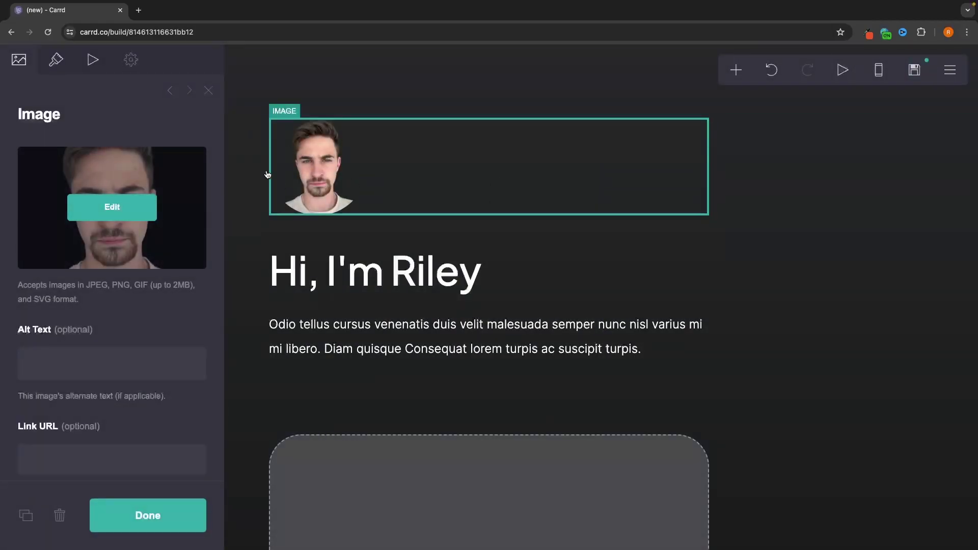
- Duplicate the photo, drag the copy into the ALIQUET card, then undo the move
{"action": "left_click", "coordinate": [363, 148]}
{"action": "left_click", "coordinate": [325, 193]}
{"action": "left_click", "coordinate": [26, 516]}
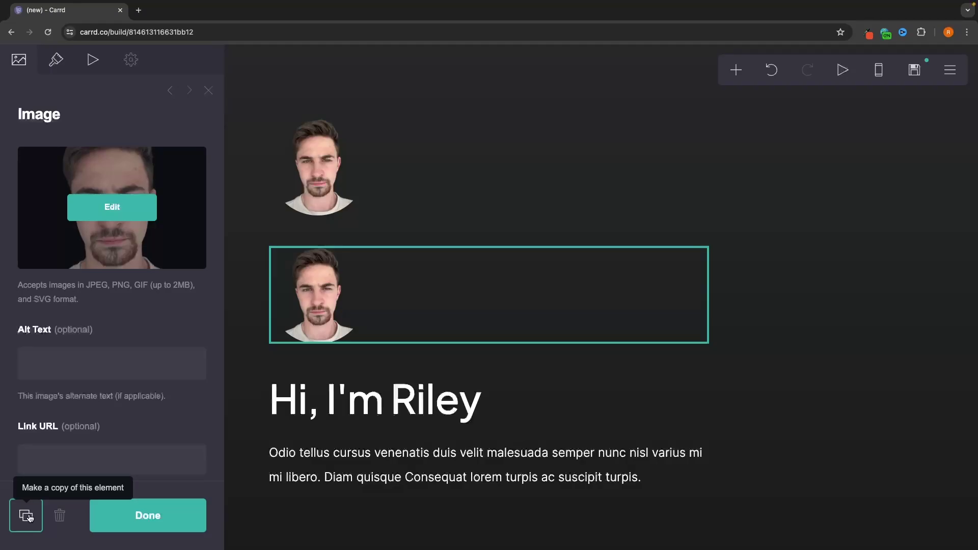
{"action": "scroll", "coordinate": [345, 268], "scroll_direction": "down", "scroll_amount": 3}
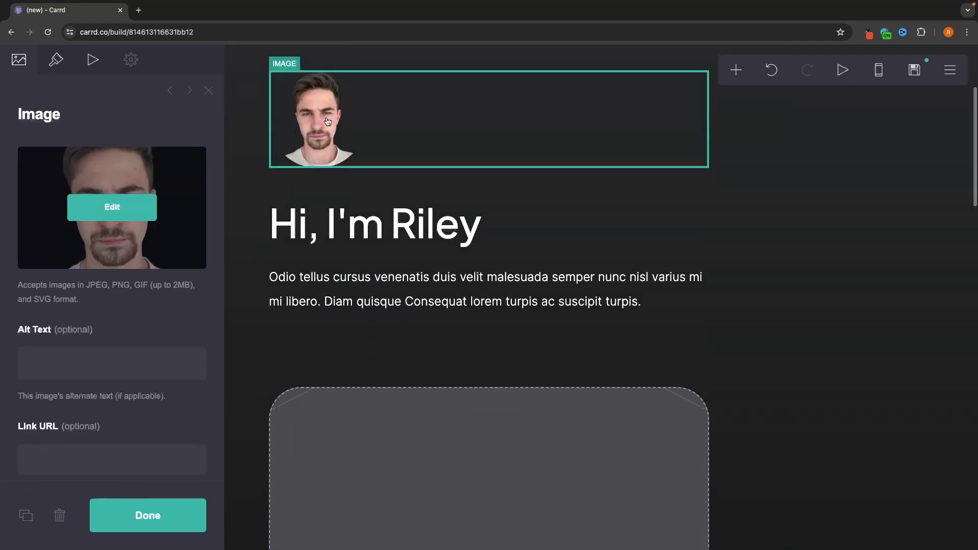
{"action": "left_click_drag", "start_coordinate": [327, 122], "coordinate": [356, 345]}
{"action": "scroll", "coordinate": [356, 345], "scroll_direction": "down", "scroll_amount": 2}
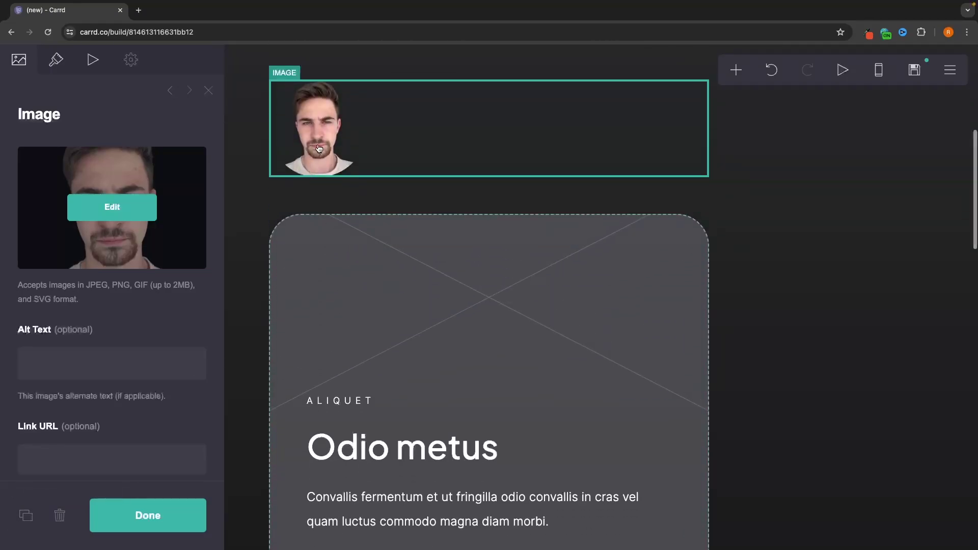
{"action": "left_click_drag", "start_coordinate": [319, 149], "coordinate": [319, 431]}
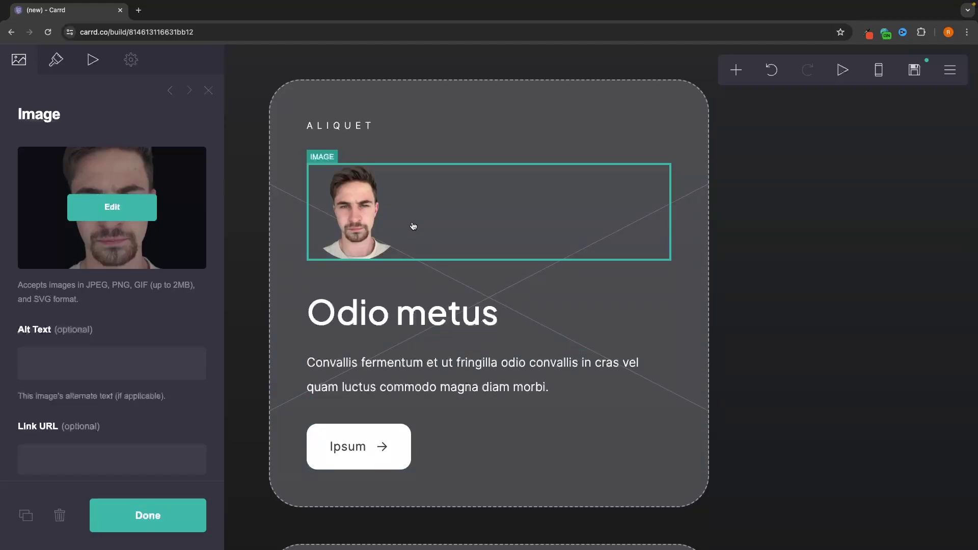
{"action": "key", "text": "ctrl+z"}
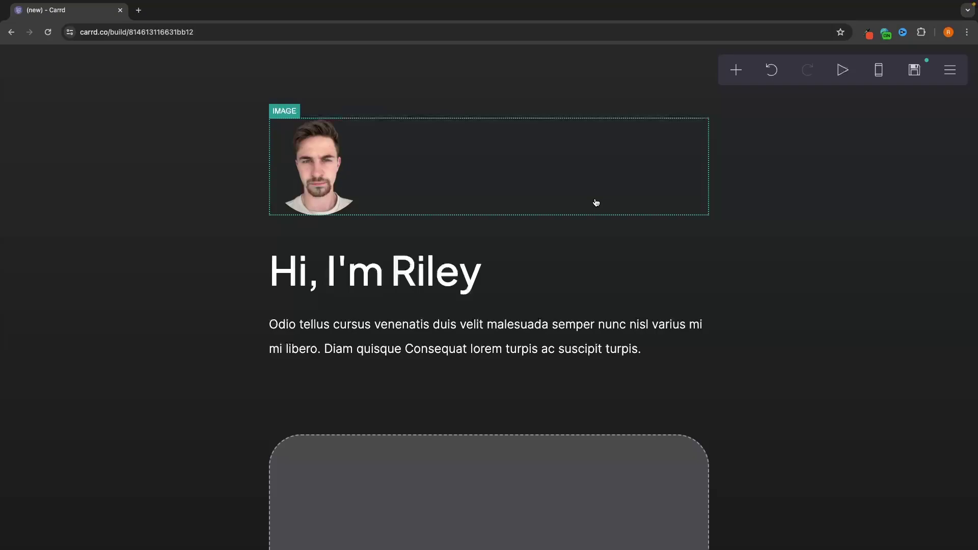
- Show the profile photo's appearance settings: Circle shape, no border or shadow, 2.5 margins
{"action": "left_click", "coordinate": [319, 183]}
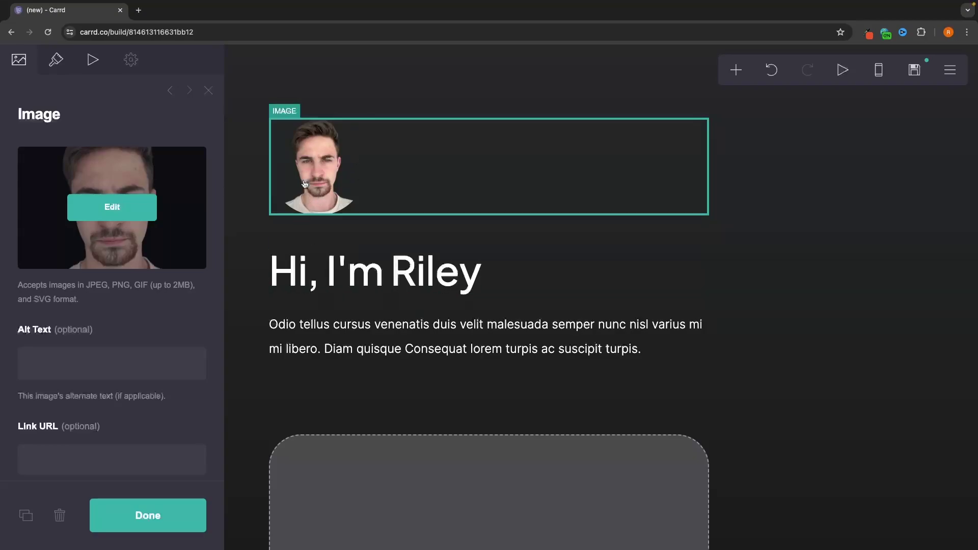
{"action": "scroll", "coordinate": [157, 208], "scroll_direction": "down", "scroll_amount": 3}
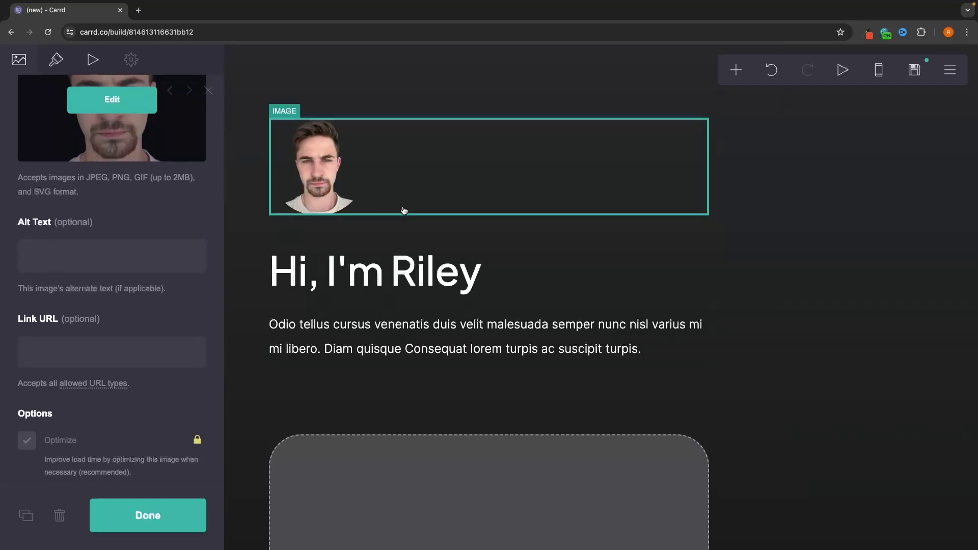
{"action": "scroll", "coordinate": [149, 225], "scroll_direction": "down", "scroll_amount": 2}
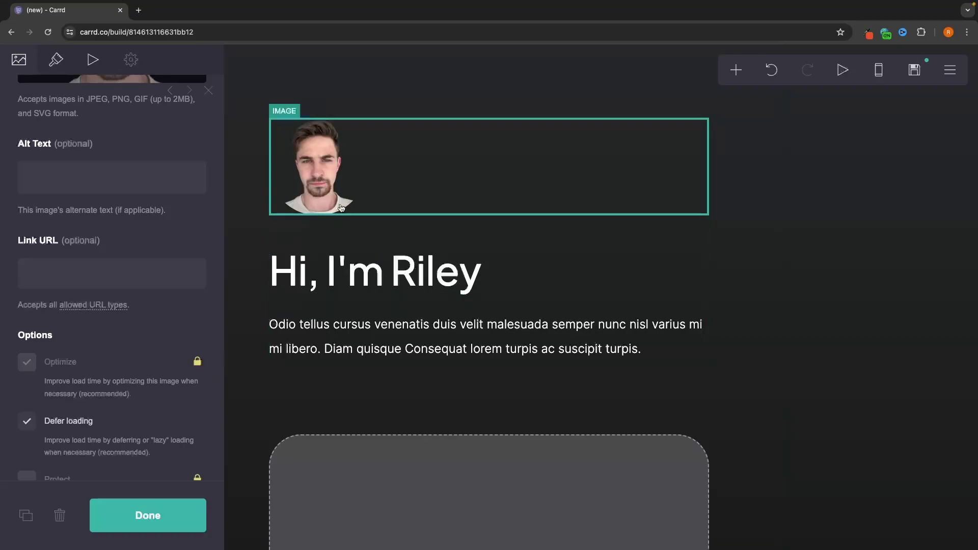
{"action": "left_click", "coordinate": [316, 178]}
{"action": "scroll", "coordinate": [76, 279], "scroll_direction": "up", "scroll_amount": 1}
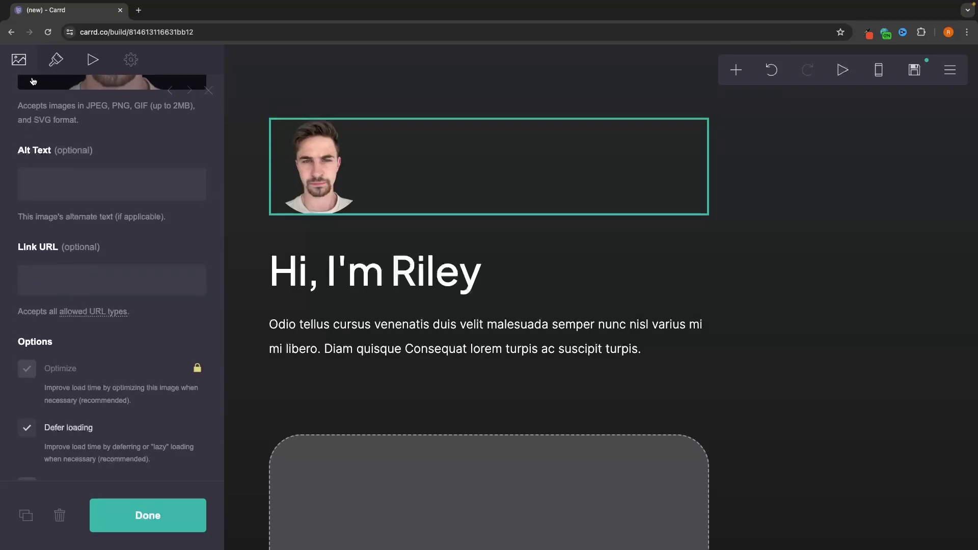
{"action": "left_click", "coordinate": [57, 59]}
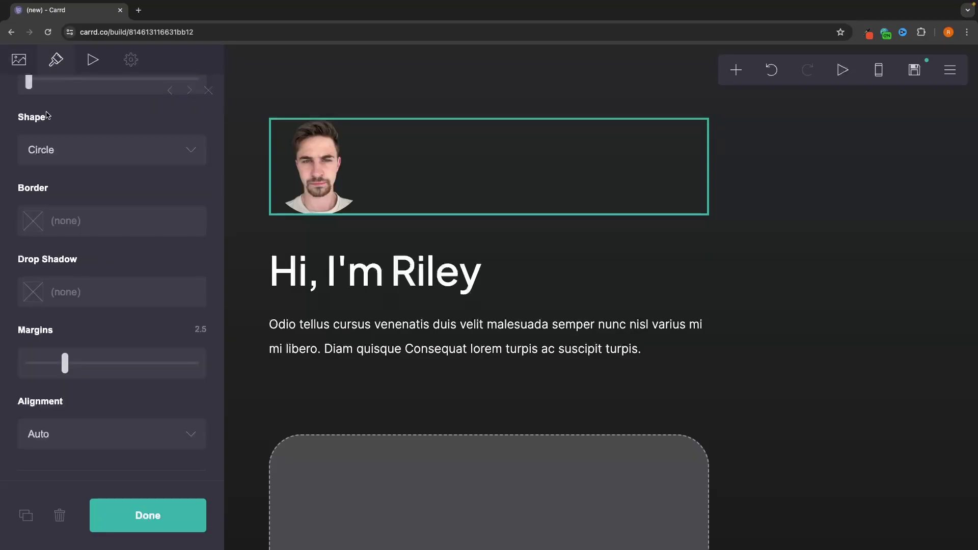
- Resize the profile photo to width 10.875, undoing height changes so height stays Auto
{"action": "scroll", "coordinate": [63, 141], "scroll_direction": "up", "scroll_amount": 5}
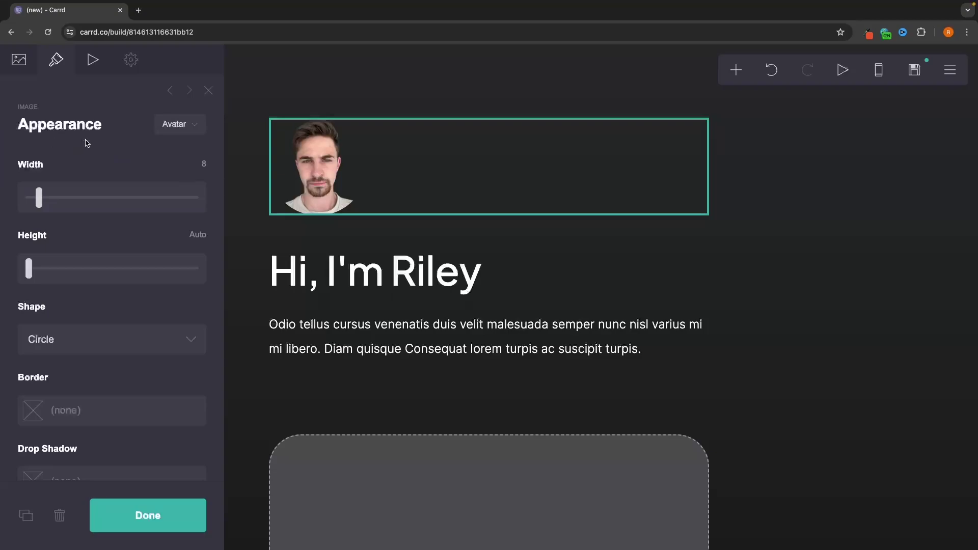
{"action": "mouse_move", "coordinate": [40, 198]}
{"action": "left_mouse_down"}
{"action": "mouse_move", "coordinate": [120, 197]}
{"action": "mouse_move", "coordinate": [42, 197]}
{"action": "left_mouse_up"}
{"action": "left_click_drag", "start_coordinate": [29, 268], "coordinate": [156, 265]}
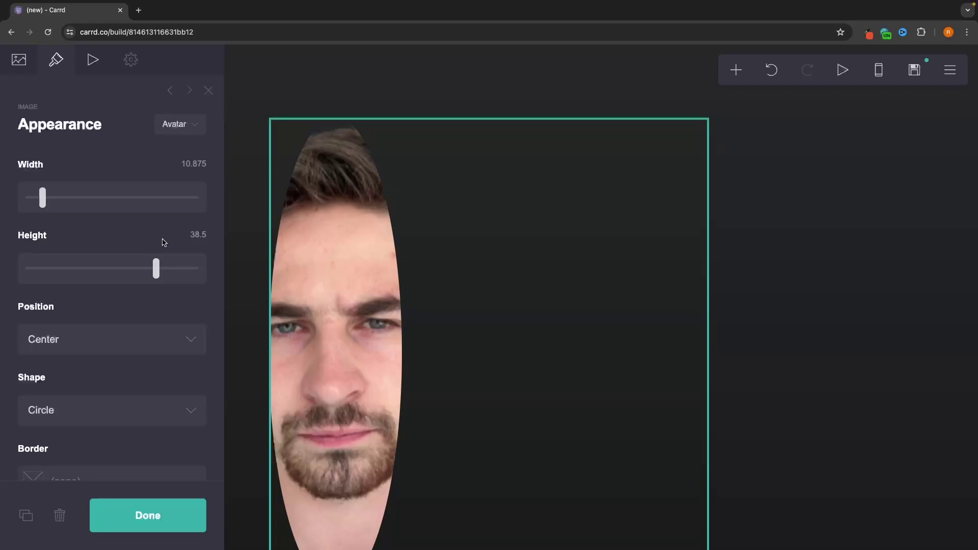
{"action": "left_click", "coordinate": [770, 73]}
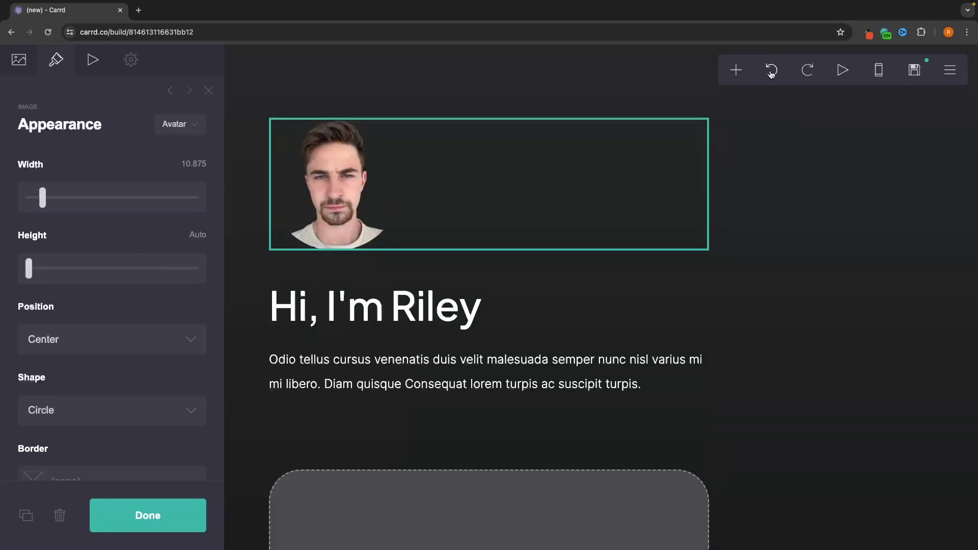
{"action": "left_click_drag", "start_coordinate": [30, 271], "coordinate": [163, 274]}
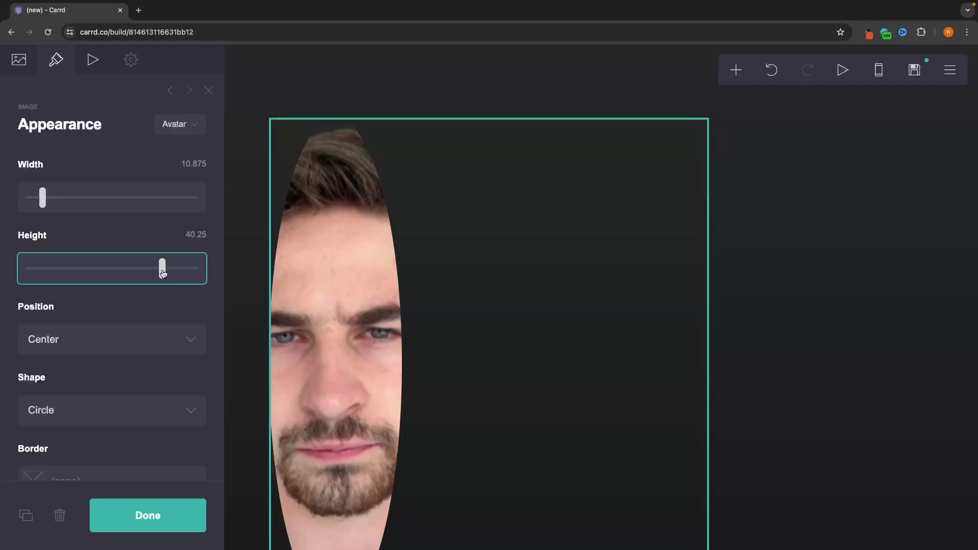
{"action": "key", "text": "ctrl+z"}
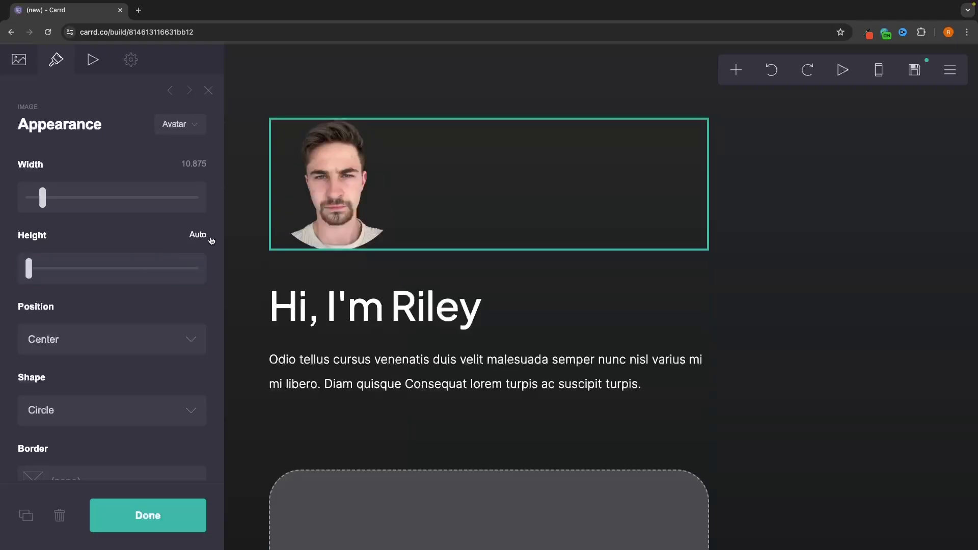
{"action": "scroll", "coordinate": [137, 266], "scroll_direction": "down", "scroll_amount": 5}
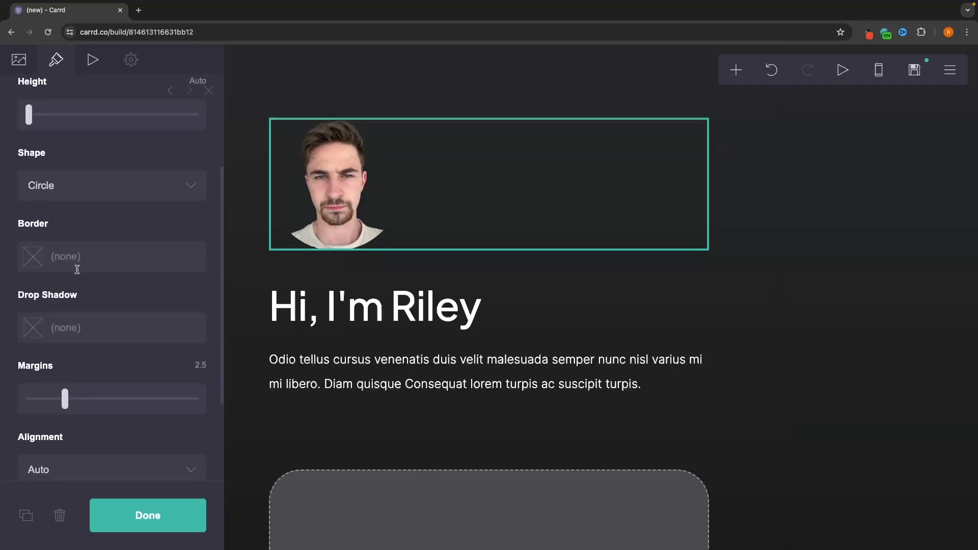
{"action": "left_click", "coordinate": [26, 238]}
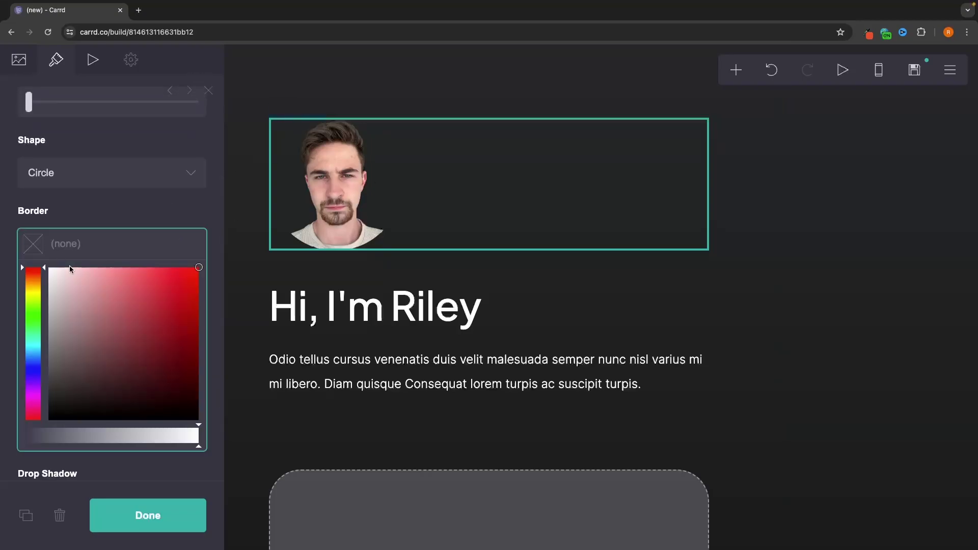
{"action": "type", "text": "#FF0000"}
{"action": "left_click", "coordinate": [170, 220]}
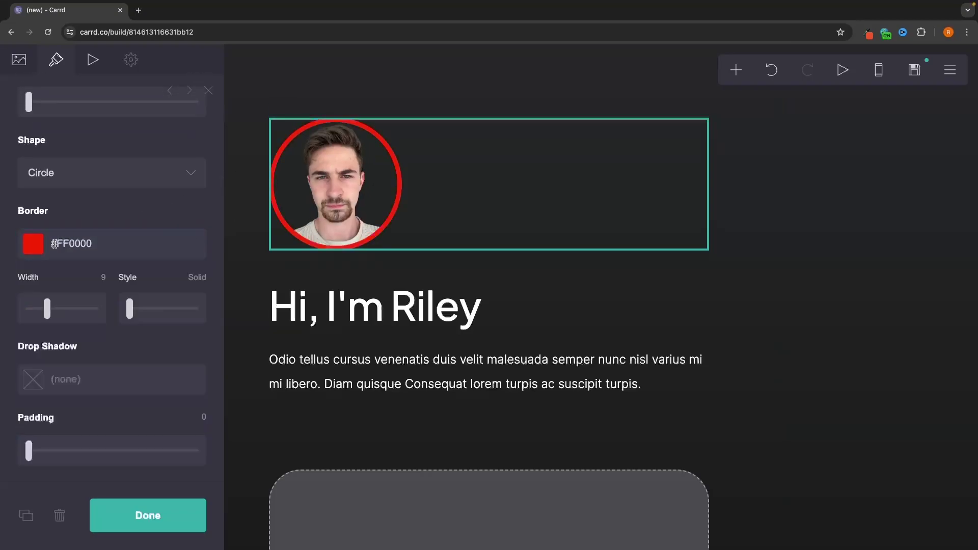
{"action": "mouse_move", "coordinate": [46, 308]}
{"action": "left_mouse_down"}
{"action": "mouse_move", "coordinate": [64, 308]}
{"action": "mouse_move", "coordinate": [54, 308]}
{"action": "left_mouse_up"}
{"action": "mouse_move", "coordinate": [129, 308]}
{"action": "left_mouse_down"}
{"action": "mouse_move", "coordinate": [202, 311]}
{"action": "mouse_move", "coordinate": [111, 313]}
{"action": "left_mouse_up"}
{"action": "scroll", "coordinate": [128, 326], "scroll_direction": "down", "scroll_amount": 5}
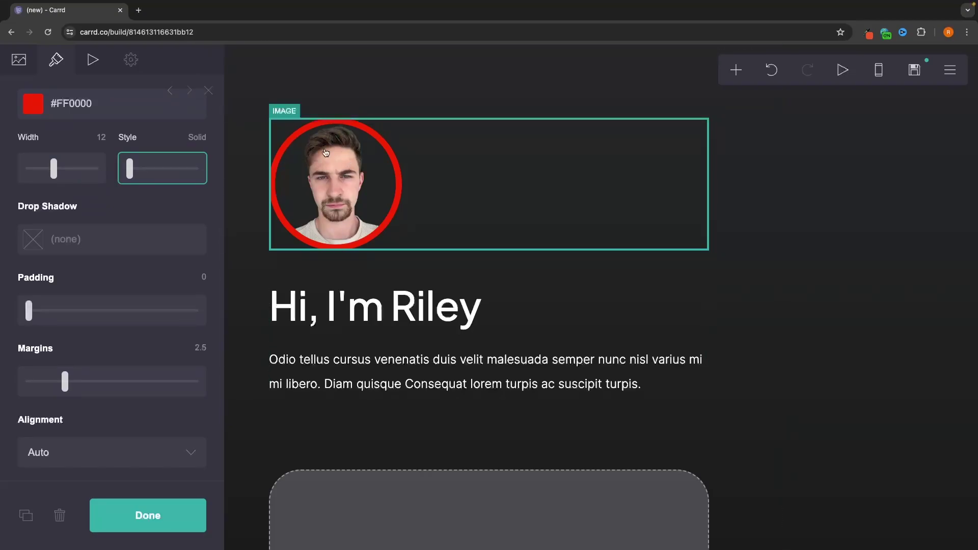
{"action": "left_click_drag", "start_coordinate": [65, 383], "coordinate": [25, 374]}
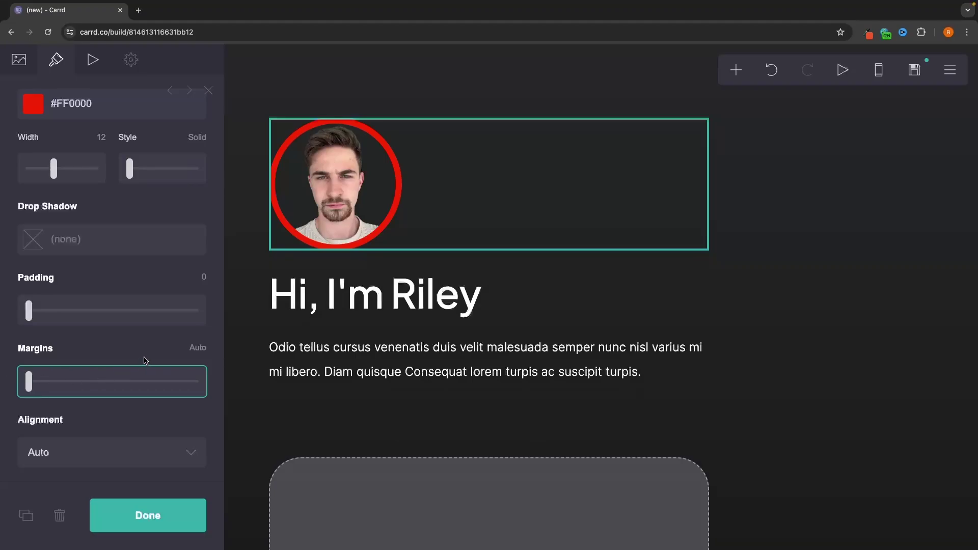
{"action": "scroll", "coordinate": [146, 356], "scroll_direction": "down", "scroll_amount": 2}
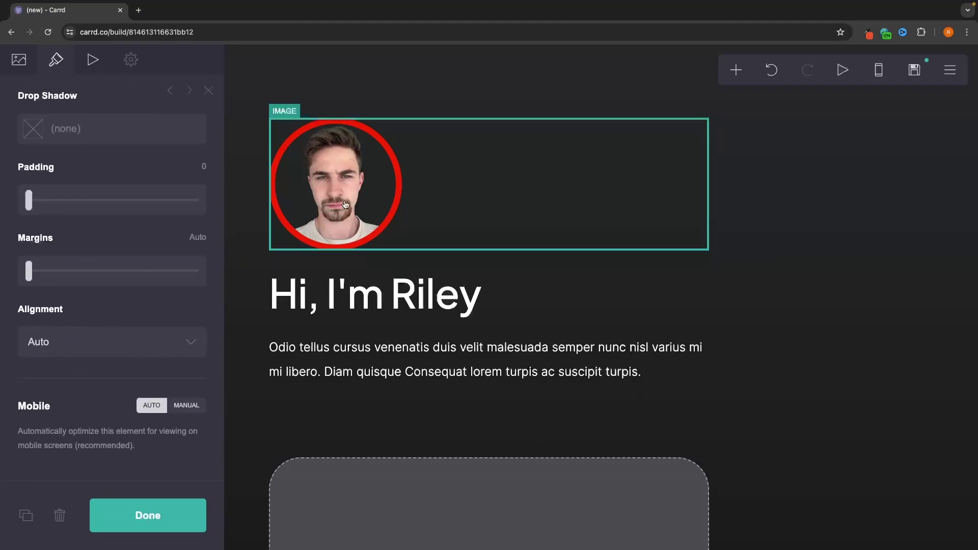
{"action": "scroll", "coordinate": [376, 230], "scroll_direction": "down", "scroll_amount": 12}
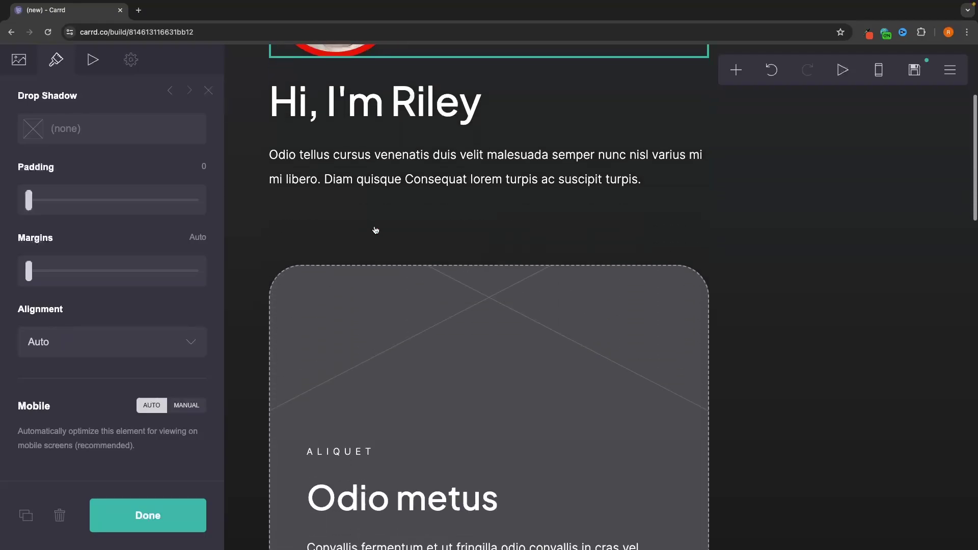
{"action": "scroll", "coordinate": [375, 230], "scroll_direction": "up", "scroll_amount": 12}
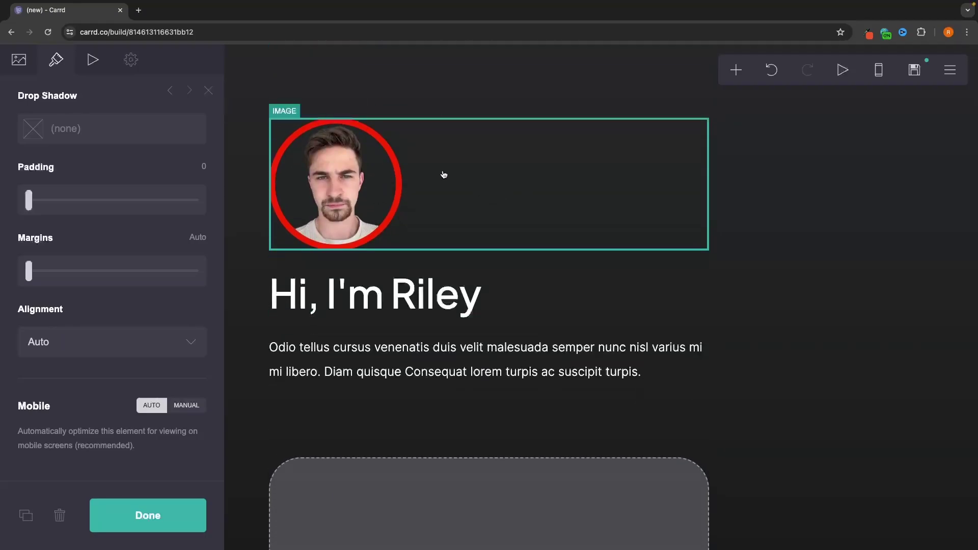
{"action": "left_click", "coordinate": [45, 335]}
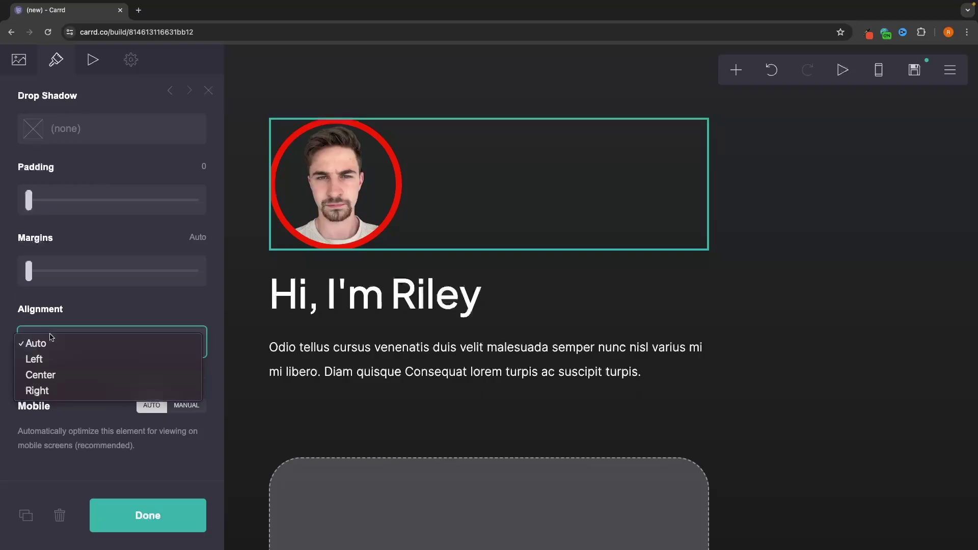
{"action": "left_click", "coordinate": [50, 375]}
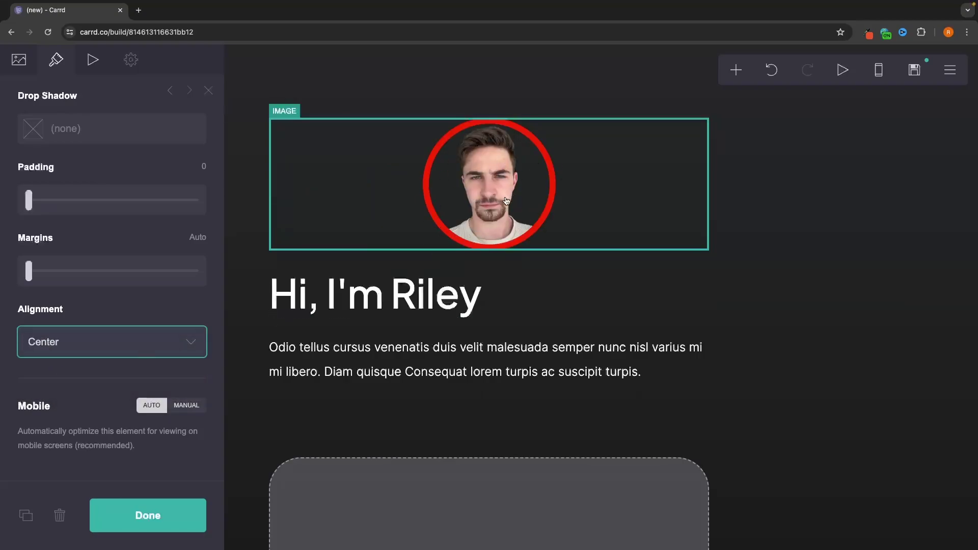
{"action": "left_click", "coordinate": [767, 70]}
{"action": "left_click", "coordinate": [766, 70]}
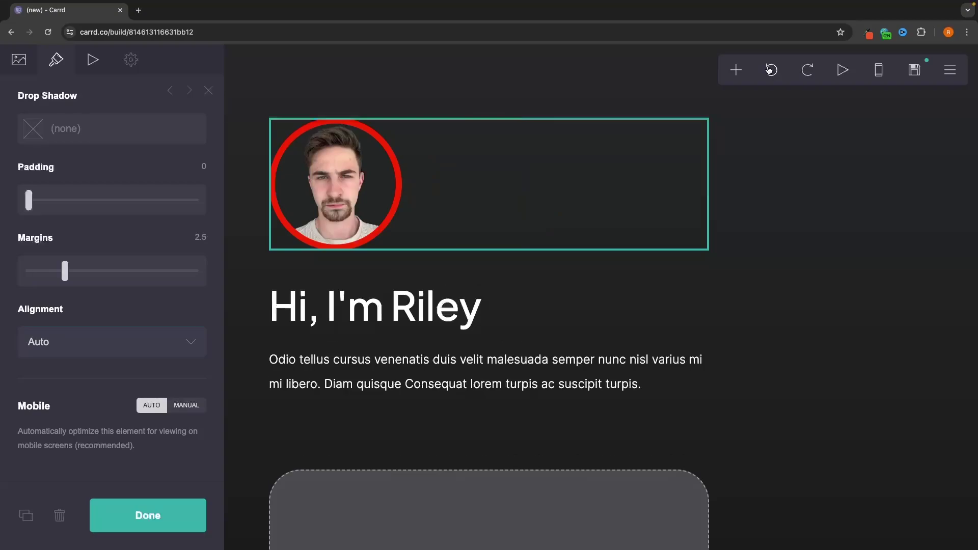
{"action": "left_click", "coordinate": [766, 70]}
{"action": "left_click", "coordinate": [772, 71]}
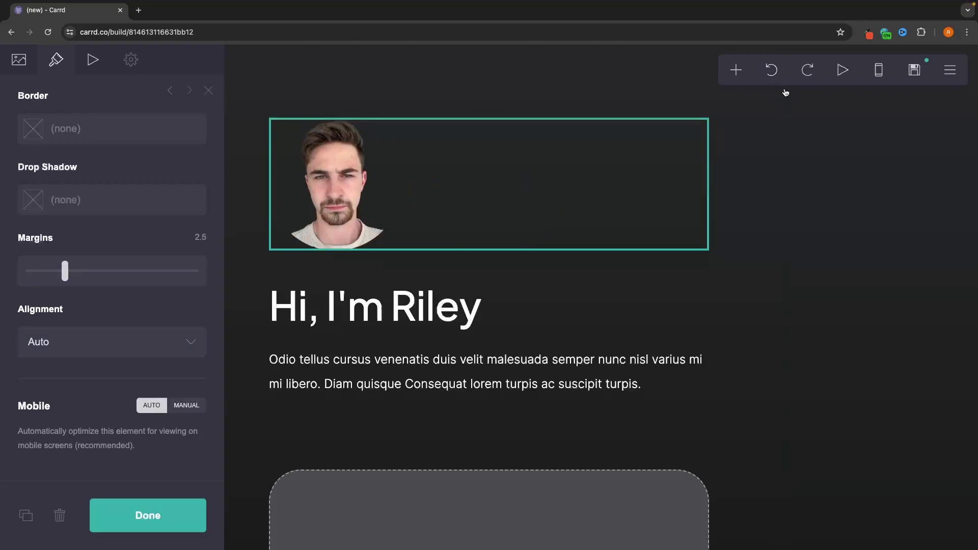
- Try wrapping Riley in ** bold Markdown in the Hi, I'm Riley heading
{"action": "left_click", "coordinate": [358, 319]}
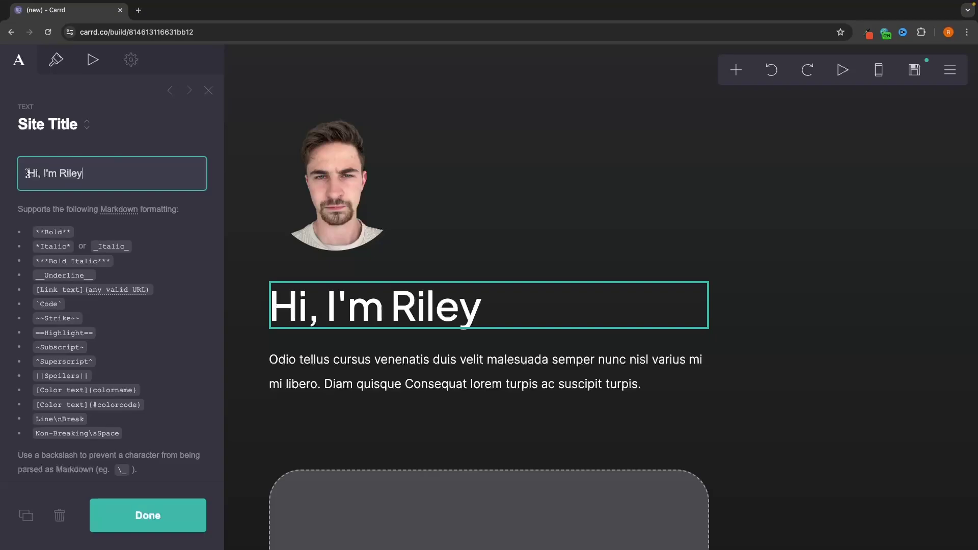
{"action": "type", "text": "**"}
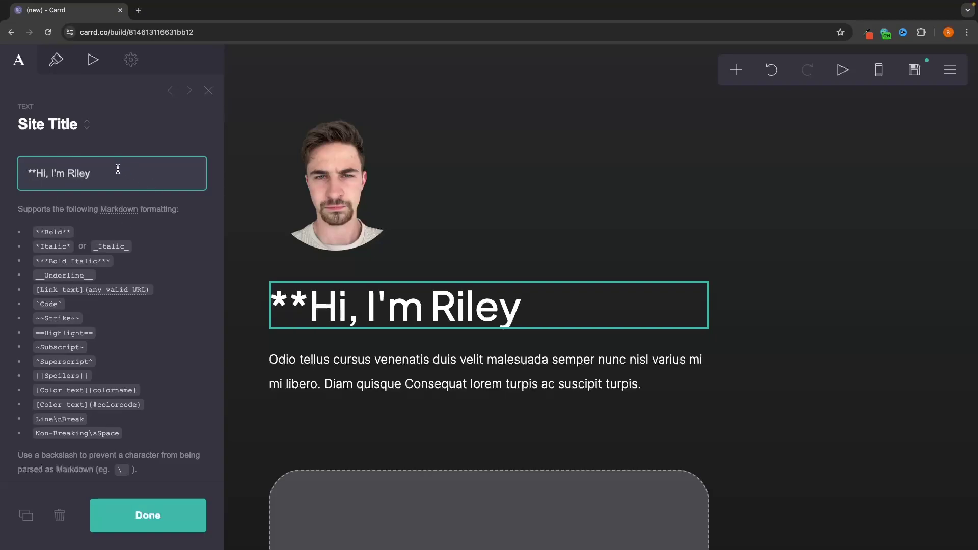
{"action": "type", "text": "**"}
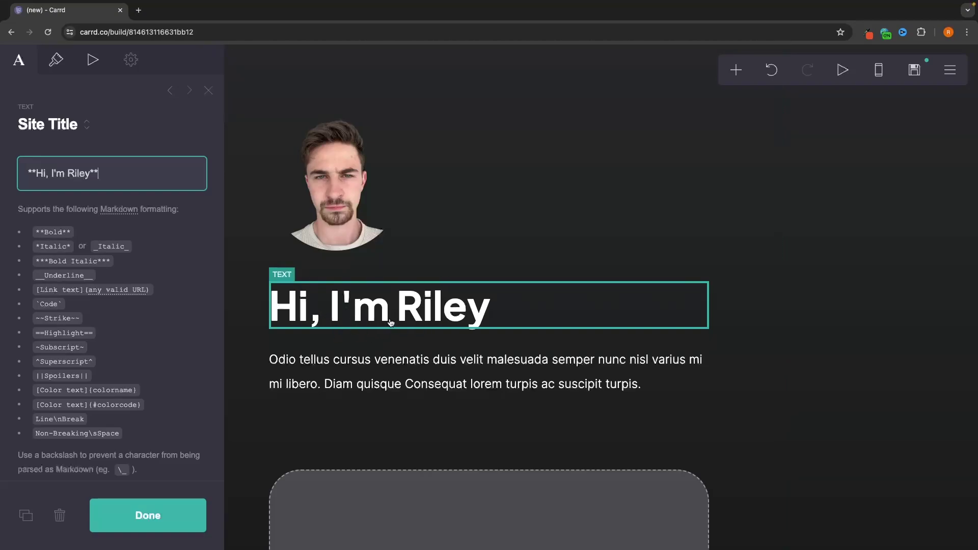
{"action": "key", "text": "BackSpace"}
{"action": "key", "text": "BackSpace"}
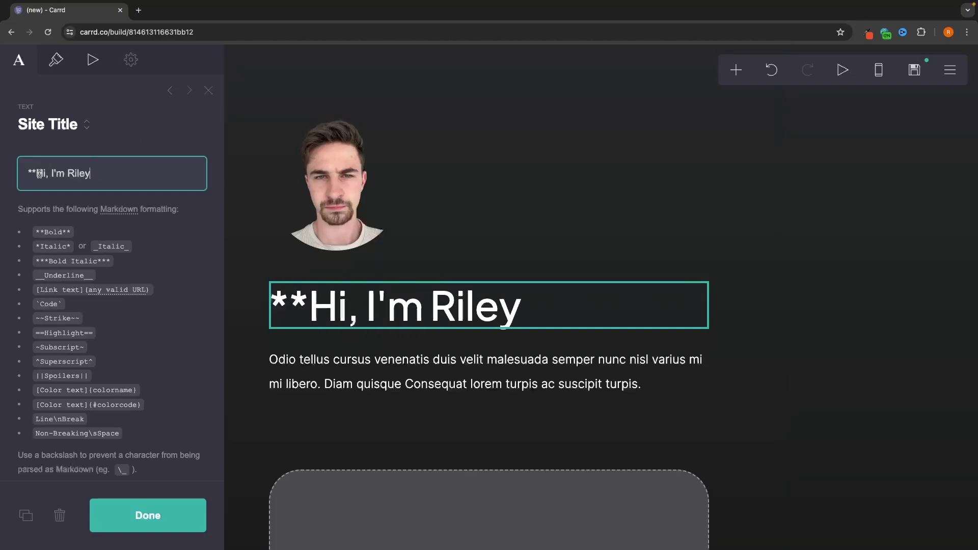
{"action": "left_click", "coordinate": [17, 172]}
{"action": "key", "text": "Delete"}
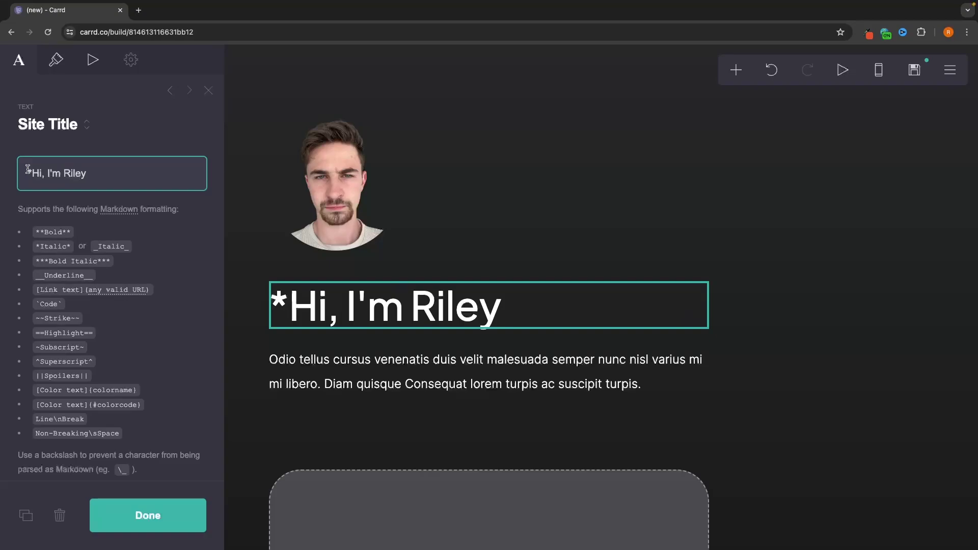
{"action": "key", "text": "Delete"}
{"action": "left_click", "coordinate": [60, 172]}
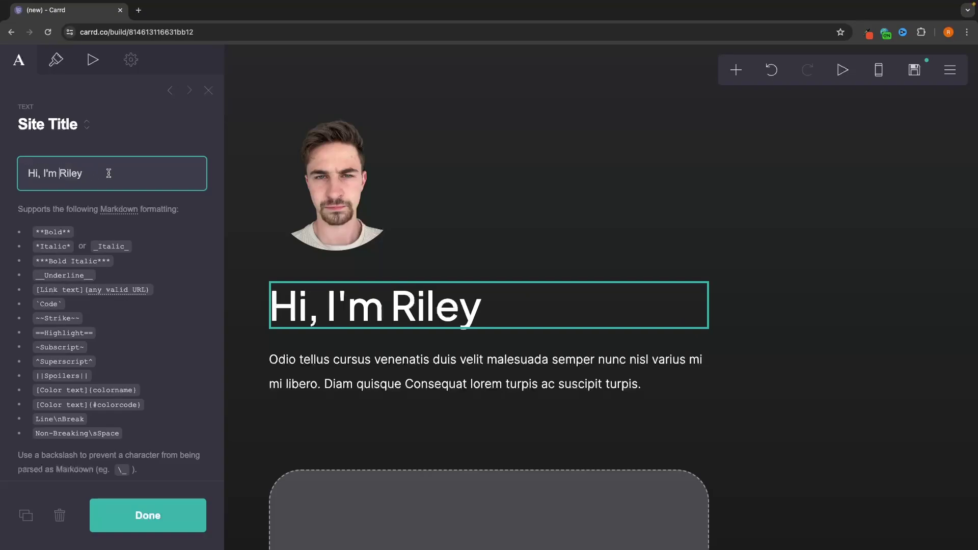
{"action": "type", "text": "**"}
{"action": "left_click", "coordinate": [122, 172]}
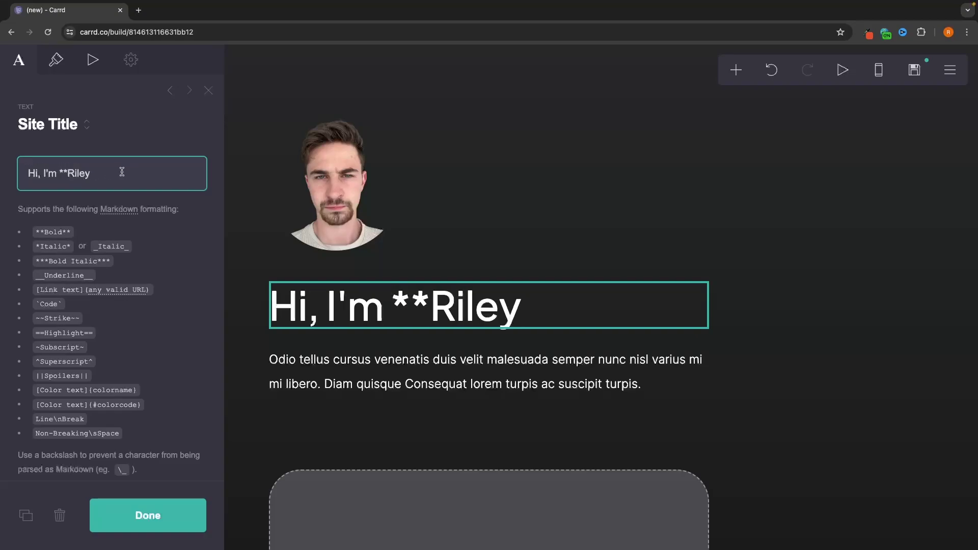
{"action": "type", "text": "**"}
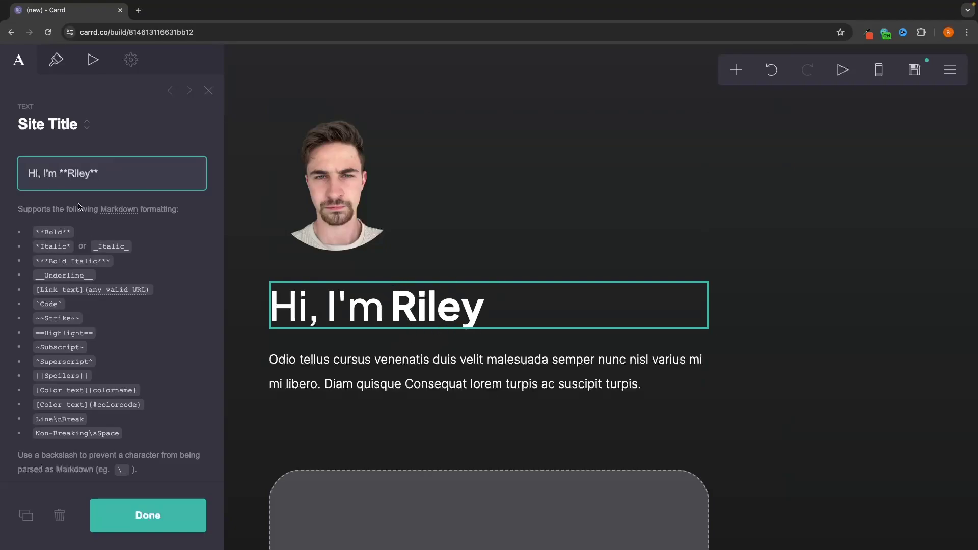
- Remove the asterisks around Riley and wrap it in == highlight markers instead
{"action": "key", "text": "BackSpace"}
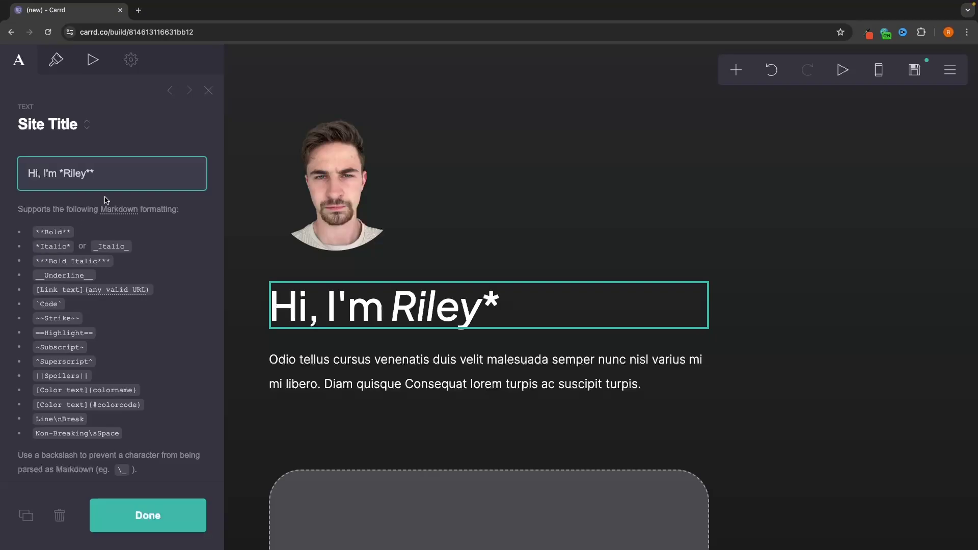
{"action": "left_click", "coordinate": [109, 179]}
{"action": "key", "text": "BackSpace"}
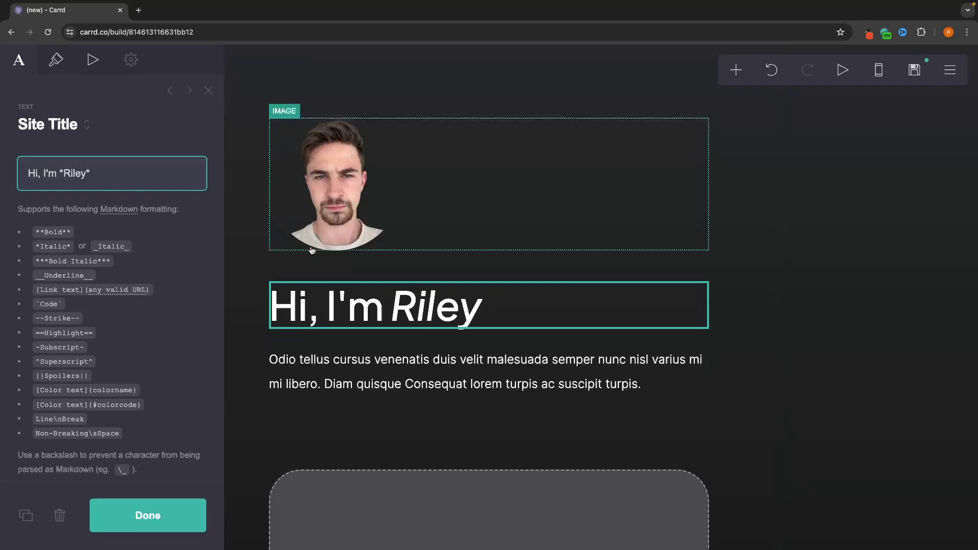
{"action": "key", "text": "BackSpace"}
{"action": "left_click", "coordinate": [63, 173]}
{"action": "key", "text": "BackSpace"}
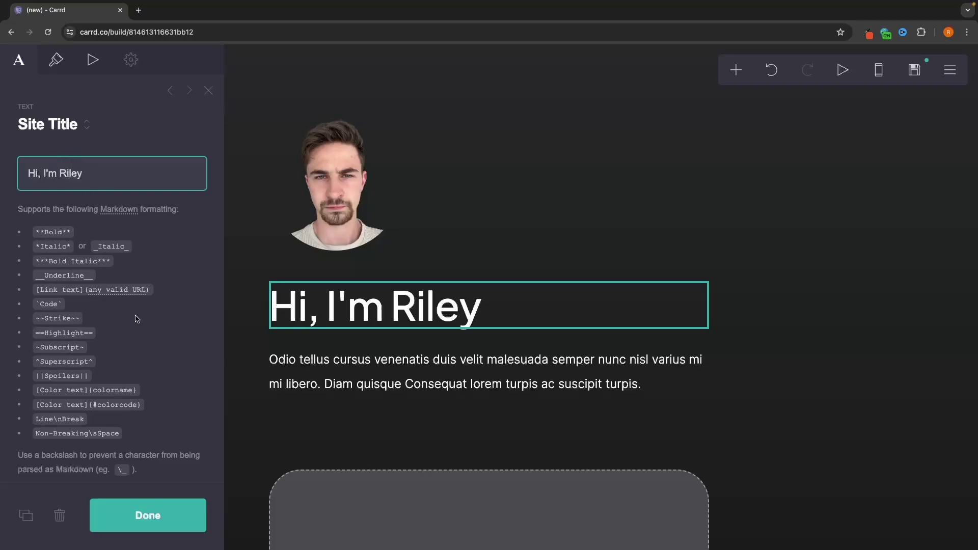
{"action": "type", "text": "=="}
{"action": "type", "text": "=="}
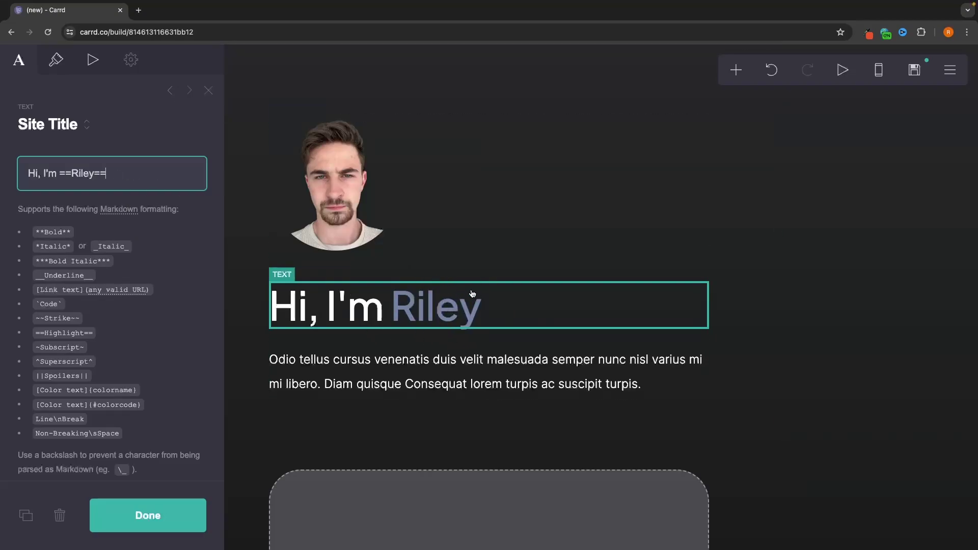
- Set the heading's highlight colour to red so Riley stands out
{"action": "left_click", "coordinate": [54, 72]}
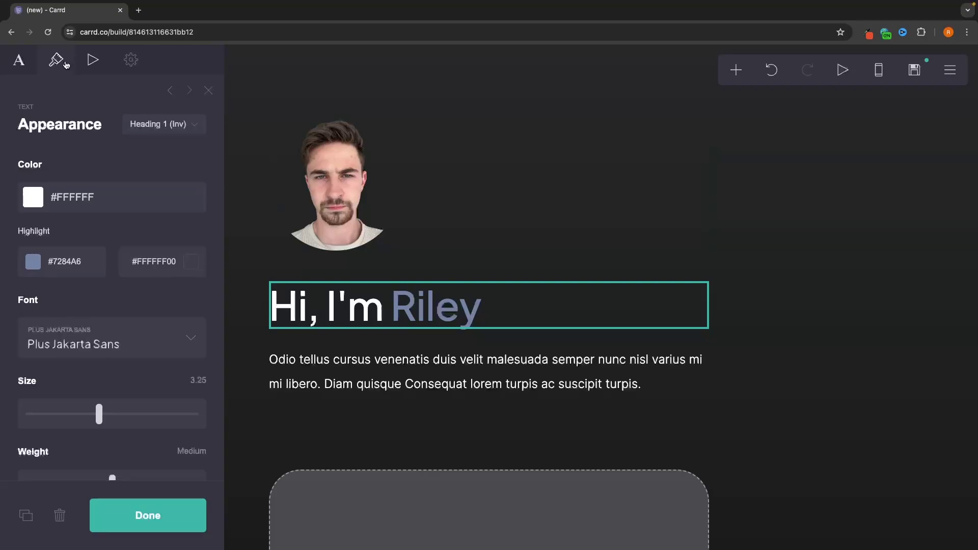
{"action": "left_click", "coordinate": [33, 260]}
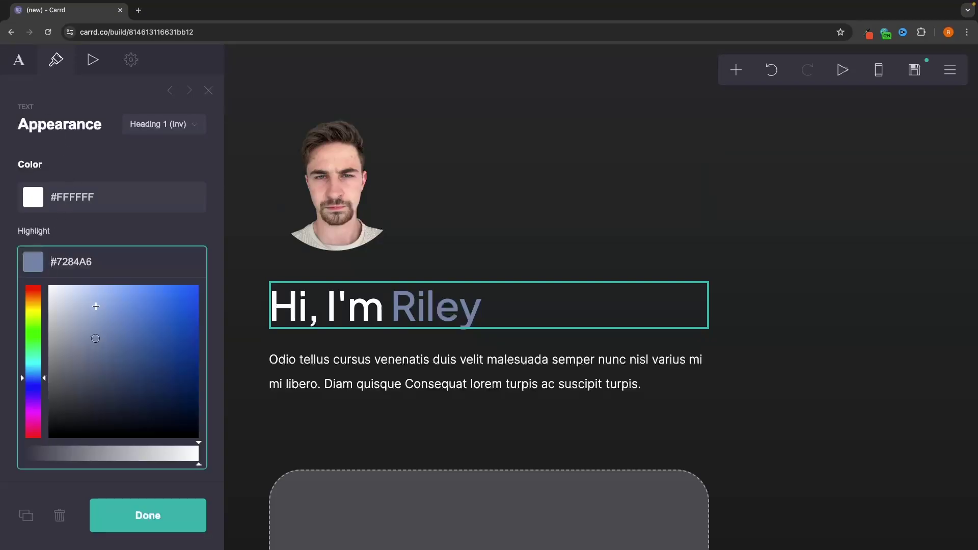
{"action": "type", "text": "#0058FF"}
{"action": "left_click_drag", "start_coordinate": [38, 305], "coordinate": [37, 246]}
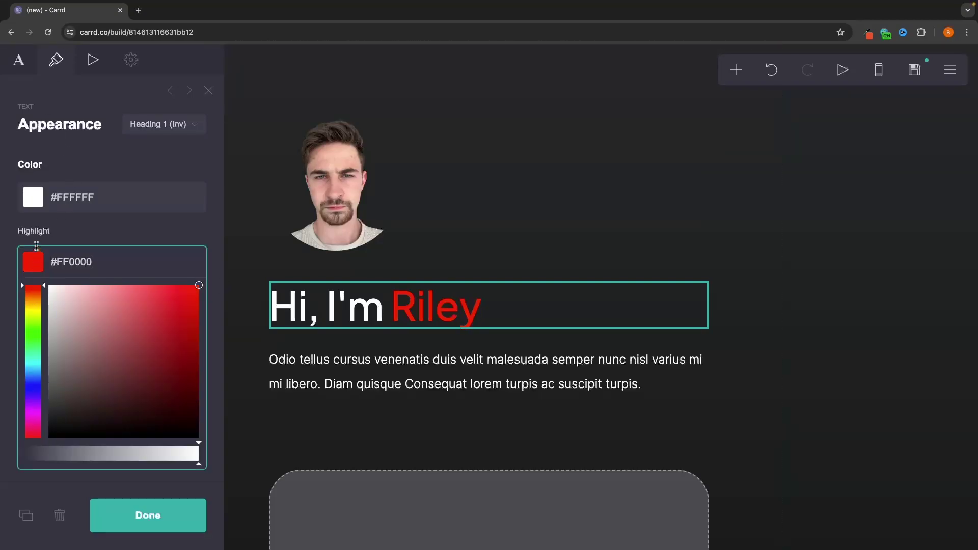
{"action": "left_click", "coordinate": [172, 230]}
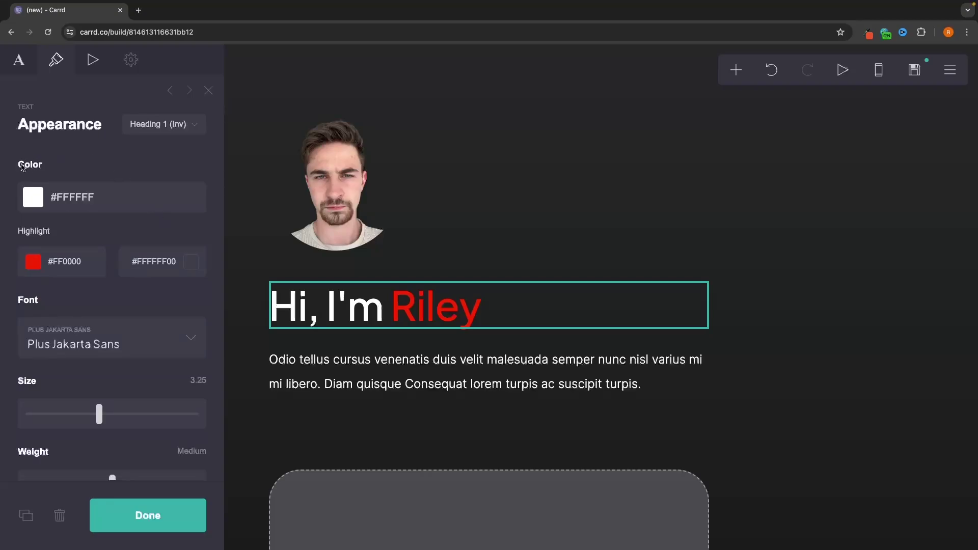
- Make the heading's main text colour blue
{"action": "left_click", "coordinate": [32, 197]}
{"action": "left_click_drag", "start_coordinate": [71, 244], "coordinate": [101, 232]}
{"action": "left_click", "coordinate": [33, 306]}
{"action": "left_click_drag", "start_coordinate": [34, 305], "coordinate": [271, 201]}
{"action": "left_click", "coordinate": [168, 166]}
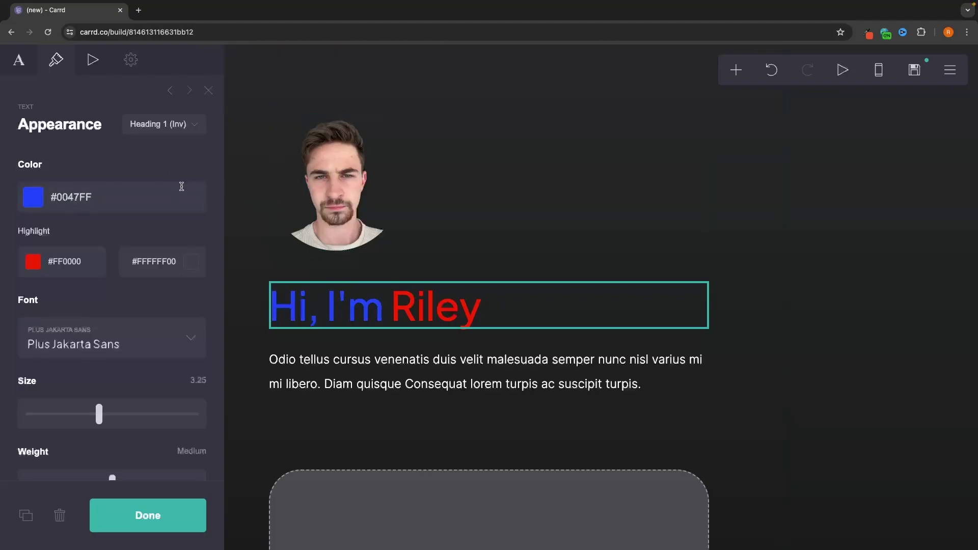
- Try Poiret One, revert to Plus Jakarta Sans at size 3.25, and increase the weight
{"action": "scroll", "coordinate": [95, 184], "scroll_direction": "down", "scroll_amount": 2}
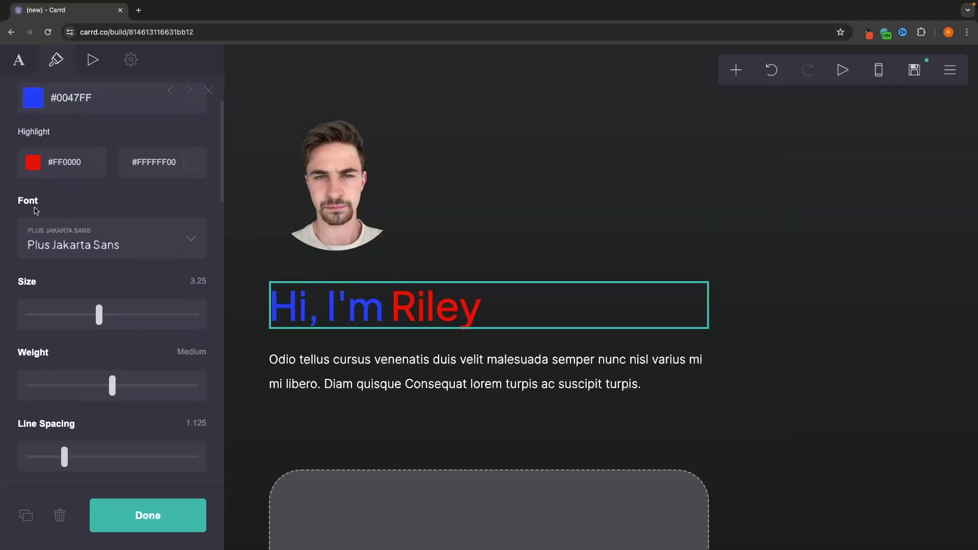
{"action": "left_click", "coordinate": [67, 232]}
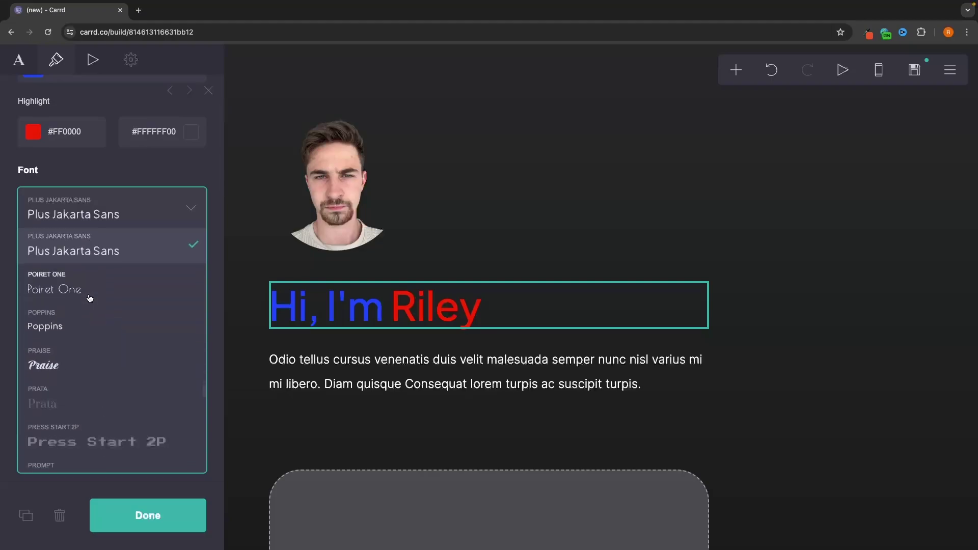
{"action": "scroll", "coordinate": [89, 298], "scroll_direction": "up", "scroll_amount": 1}
{"action": "left_click", "coordinate": [81, 320]}
{"action": "left_click", "coordinate": [65, 214]}
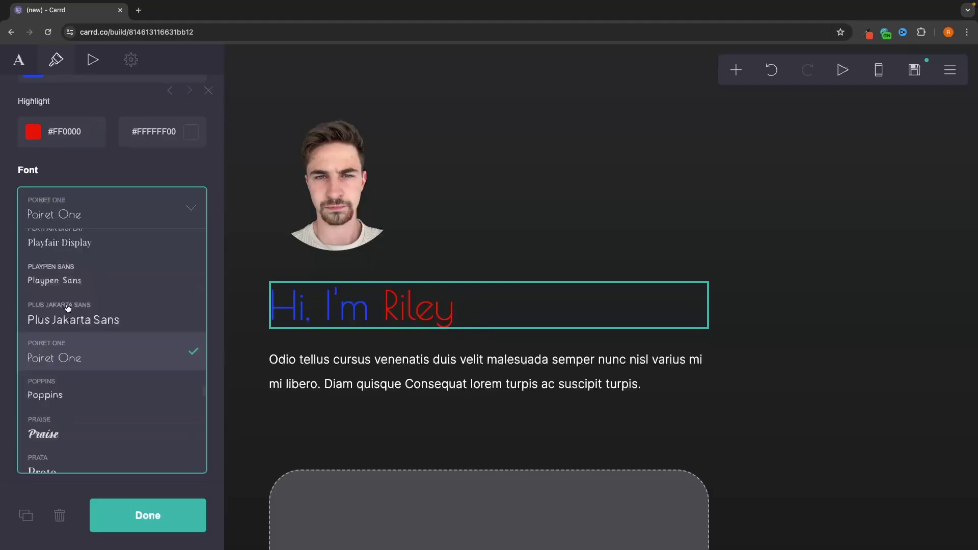
{"action": "left_click", "coordinate": [63, 310]}
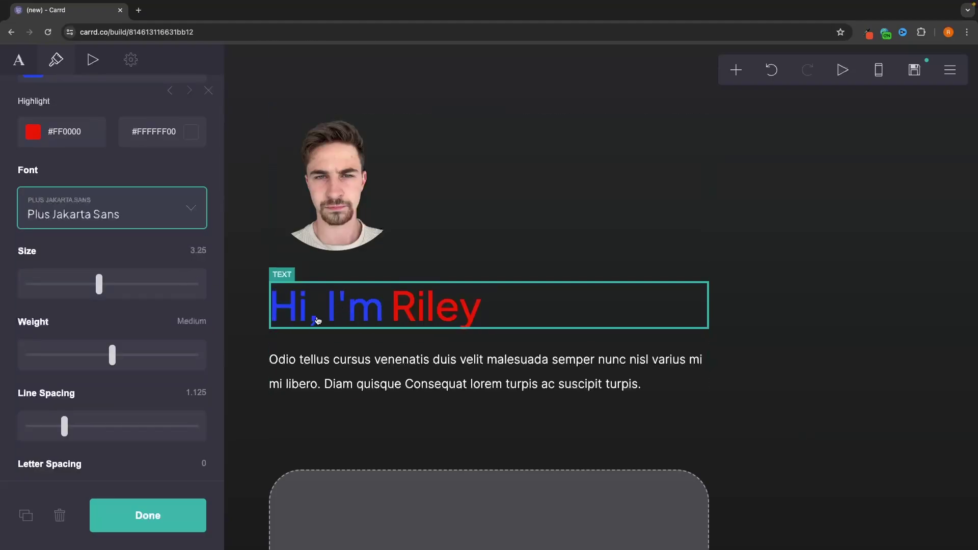
{"action": "mouse_move", "coordinate": [119, 280]}
{"action": "left_mouse_down"}
{"action": "mouse_move", "coordinate": [151, 281]}
{"action": "mouse_move", "coordinate": [100, 283]}
{"action": "left_mouse_up"}
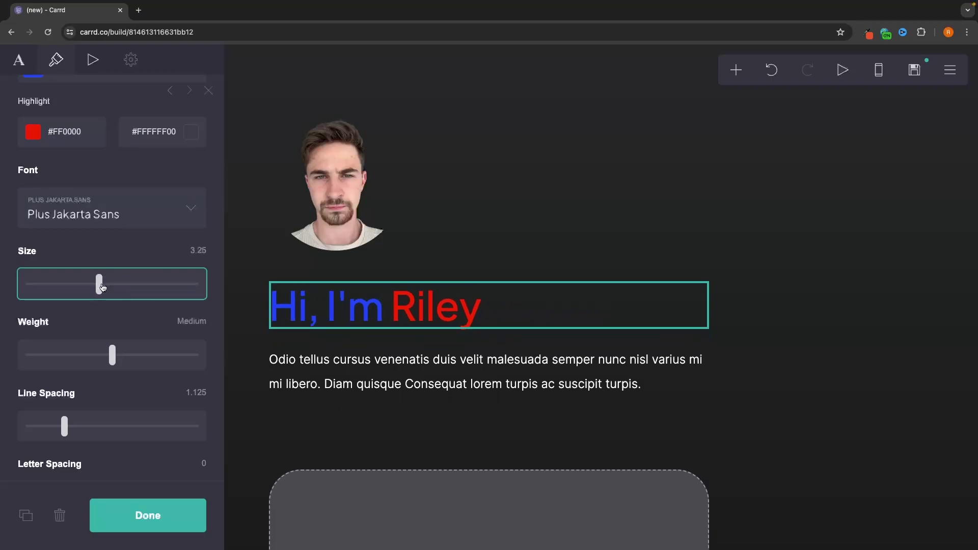
{"action": "left_click_drag", "start_coordinate": [112, 355], "coordinate": [153, 355]}
- Set the heading weight to Bold and increase its letter spacing and indent
{"action": "scroll", "coordinate": [157, 350], "scroll_direction": "down", "scroll_amount": 2}
{"action": "scroll", "coordinate": [158, 349], "scroll_direction": "down", "scroll_amount": 5}
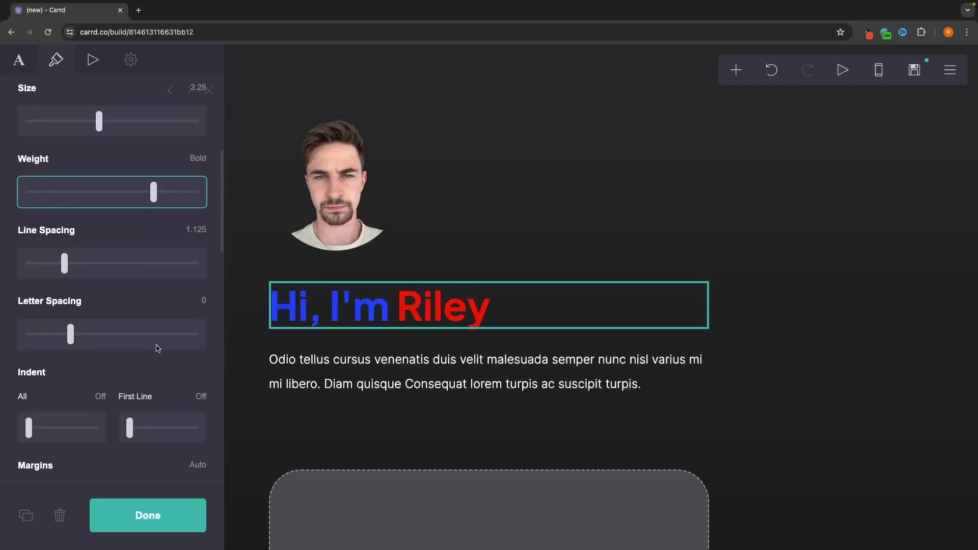
{"action": "left_click_drag", "start_coordinate": [65, 250], "coordinate": [124, 250]}
{"action": "left_click_drag", "start_coordinate": [71, 326], "coordinate": [143, 326]}
{"action": "scroll", "coordinate": [143, 326], "scroll_direction": "down", "scroll_amount": 5}
{"action": "left_click_drag", "start_coordinate": [29, 283], "coordinate": [55, 280]}
{"action": "scroll", "coordinate": [71, 286], "scroll_direction": "down", "scroll_amount": 6}
- Try lowercase, uppercase and small caps, then restore Normal capitalisation
{"action": "left_click", "coordinate": [70, 270]}
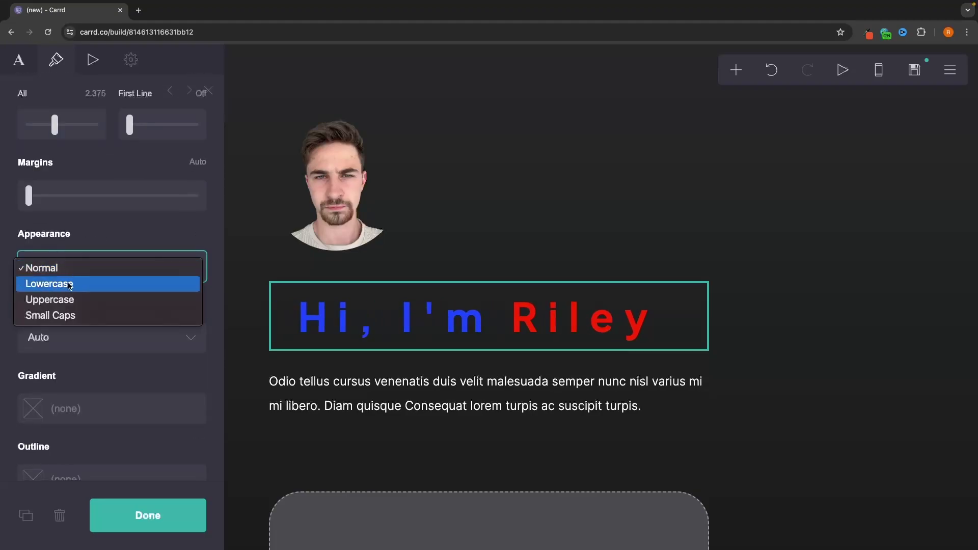
{"action": "left_click", "coordinate": [69, 284]}
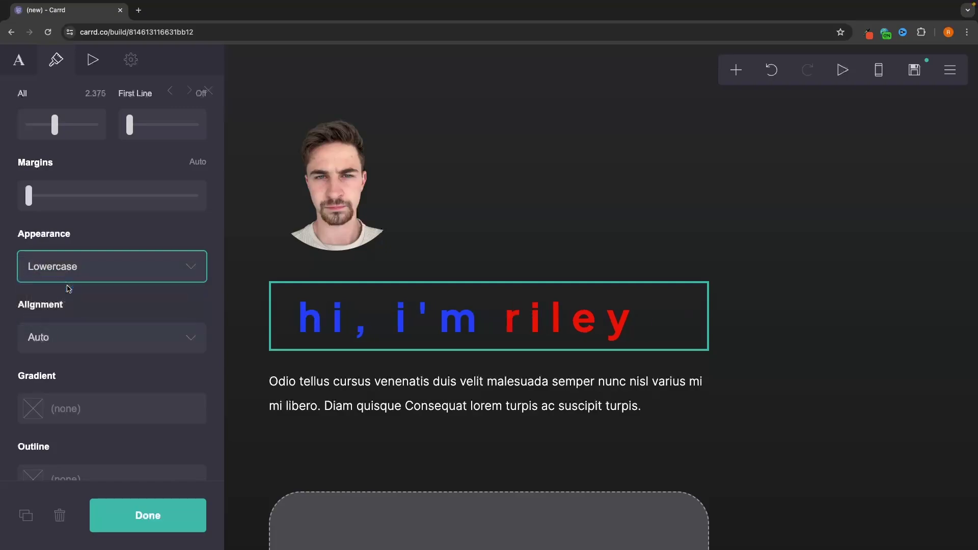
{"action": "left_click", "coordinate": [72, 277]}
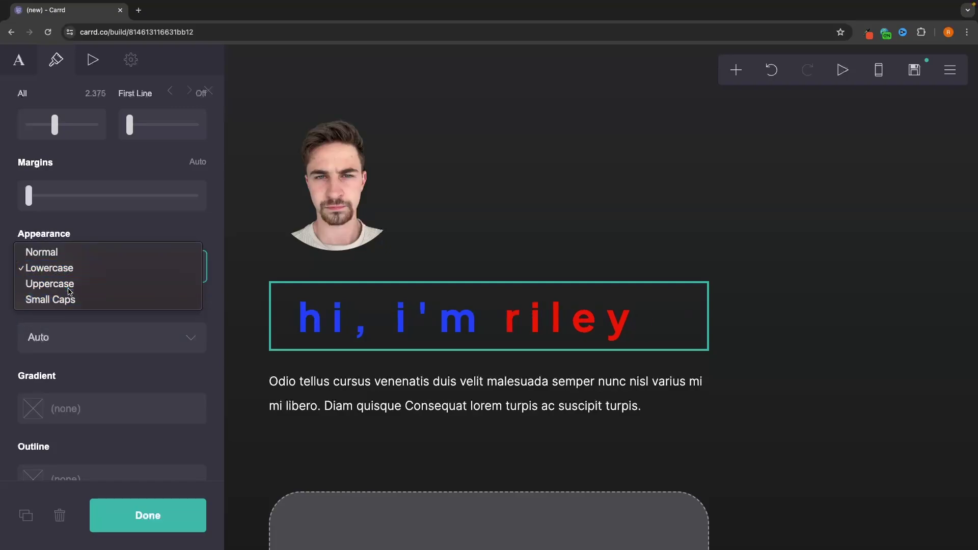
{"action": "left_click", "coordinate": [71, 289]}
{"action": "left_click", "coordinate": [91, 274]}
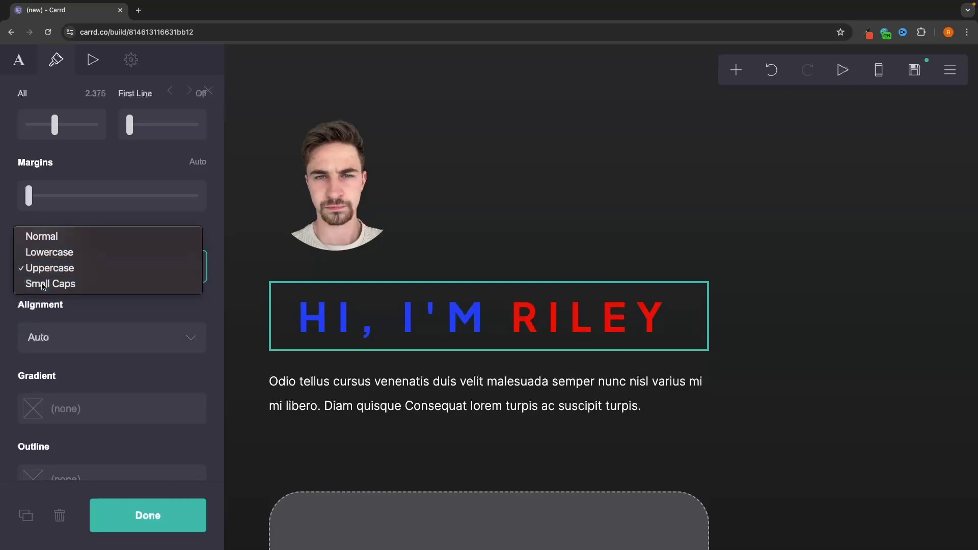
{"action": "left_click", "coordinate": [74, 283]}
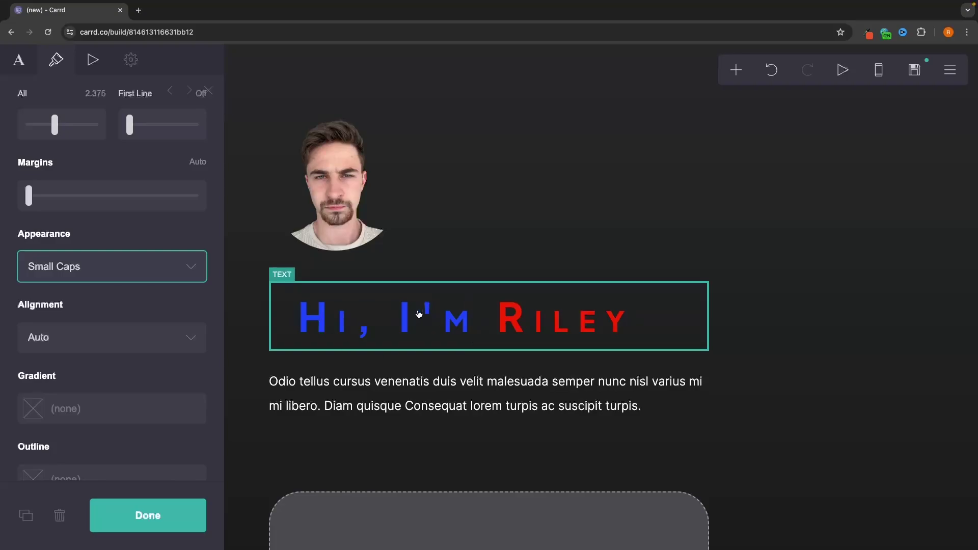
{"action": "left_click", "coordinate": [117, 266]}
{"action": "left_click", "coordinate": [112, 228]}
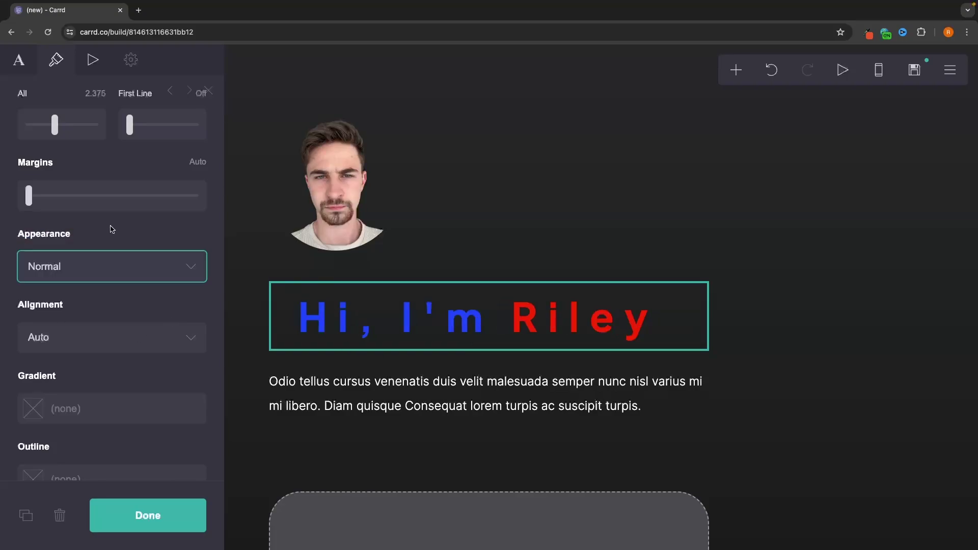
- Set the heading alignment to Center
{"action": "left_click", "coordinate": [81, 347]}
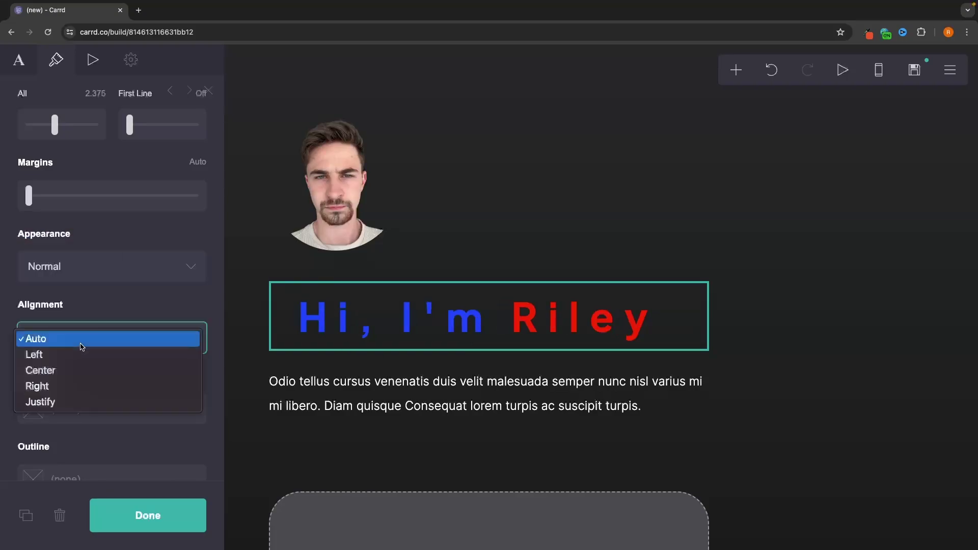
{"action": "left_click", "coordinate": [82, 369]}
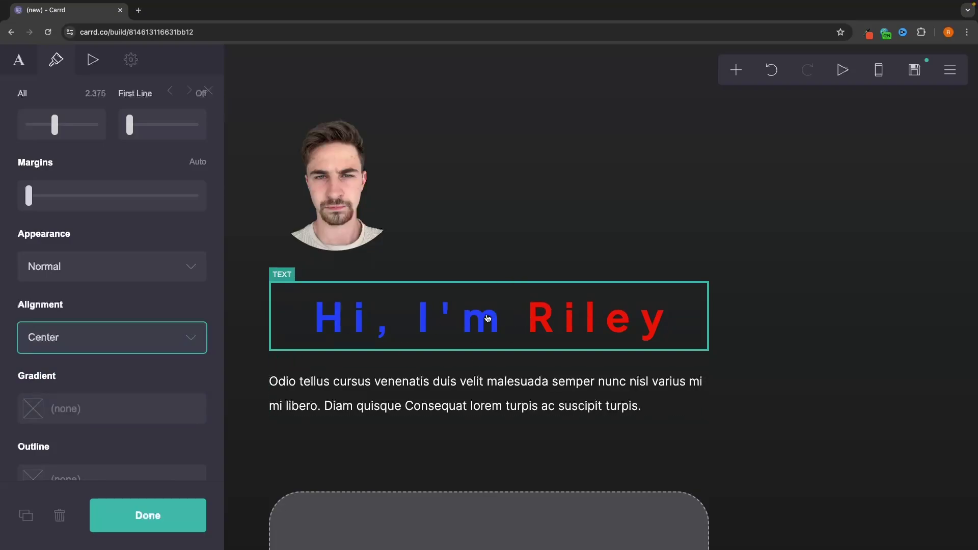
{"action": "scroll", "coordinate": [60, 383], "scroll_direction": "down", "scroll_amount": 2}
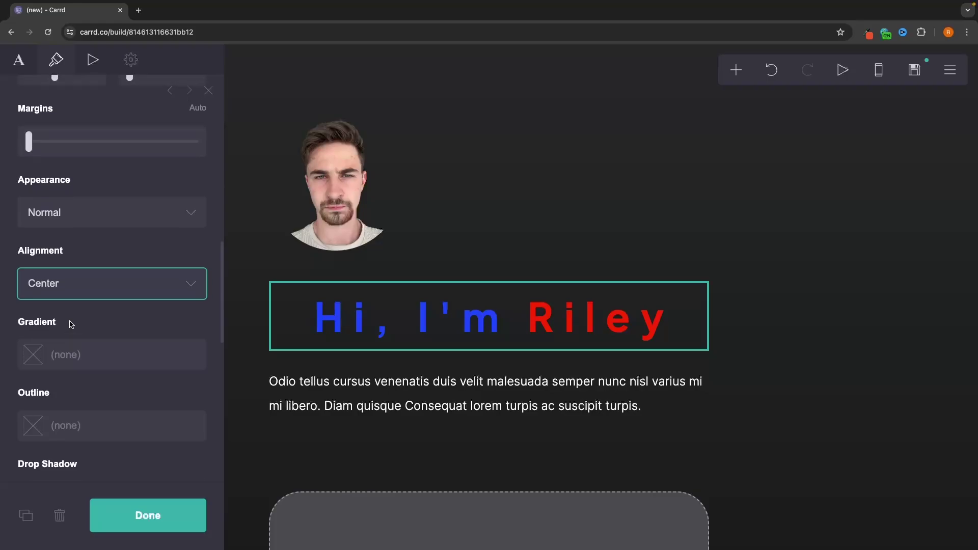
- Delete the == markers around Riley in the Site Title text, then return to Style
{"action": "left_click", "coordinate": [30, 57]}
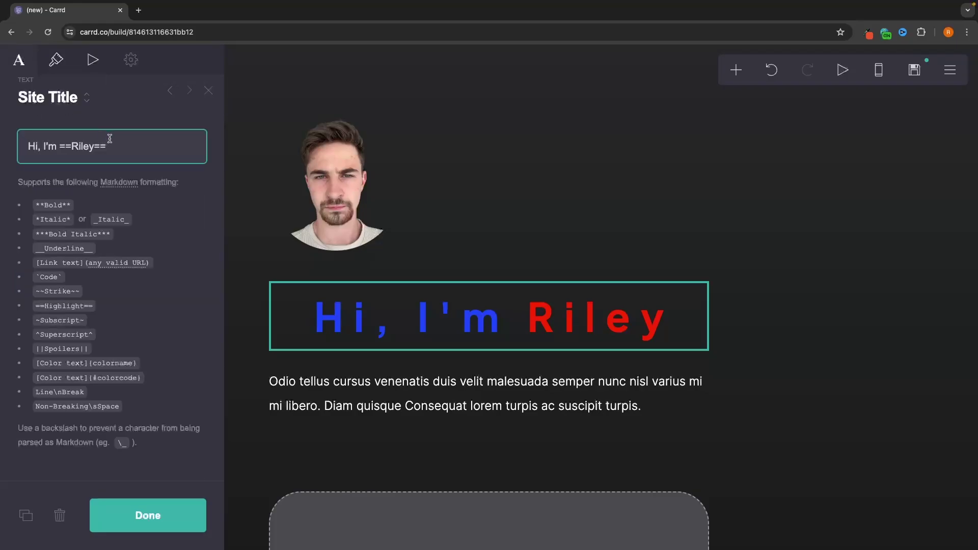
{"action": "key", "text": "BackSpace"}
{"action": "key", "text": "BackSpace"}
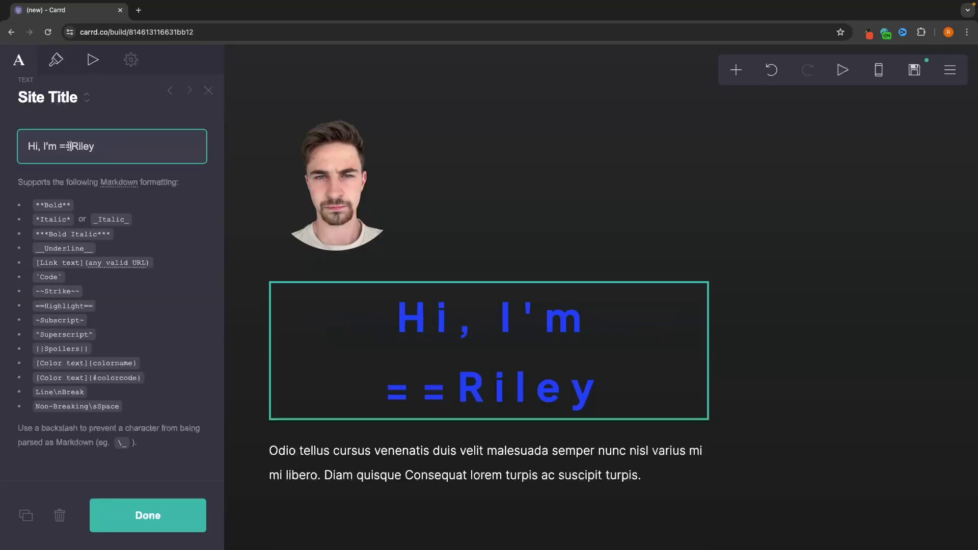
{"action": "left_click", "coordinate": [70, 147]}
{"action": "key", "text": "BackSpace"}
{"action": "key", "text": "BackSpace"}
{"action": "left_click", "coordinate": [92, 59]}
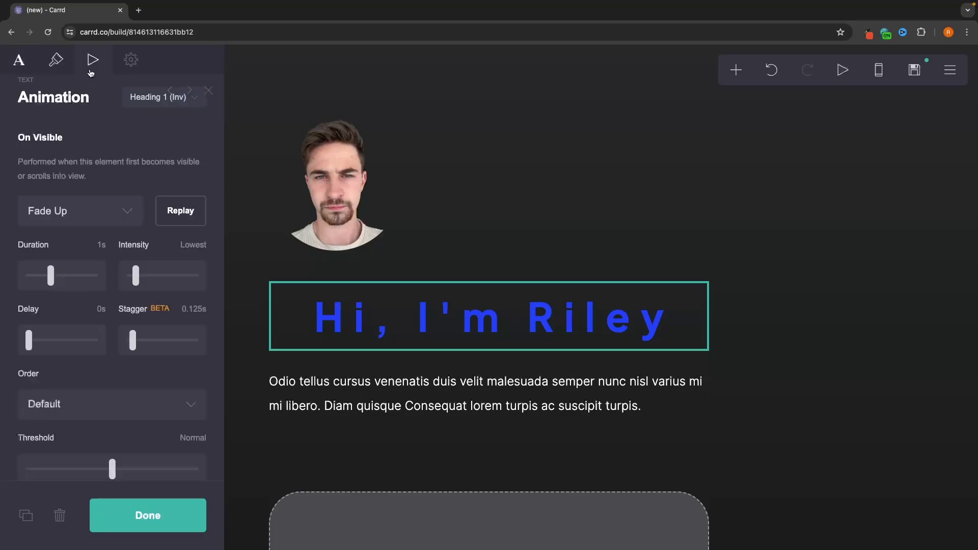
{"action": "left_click", "coordinate": [56, 59]}
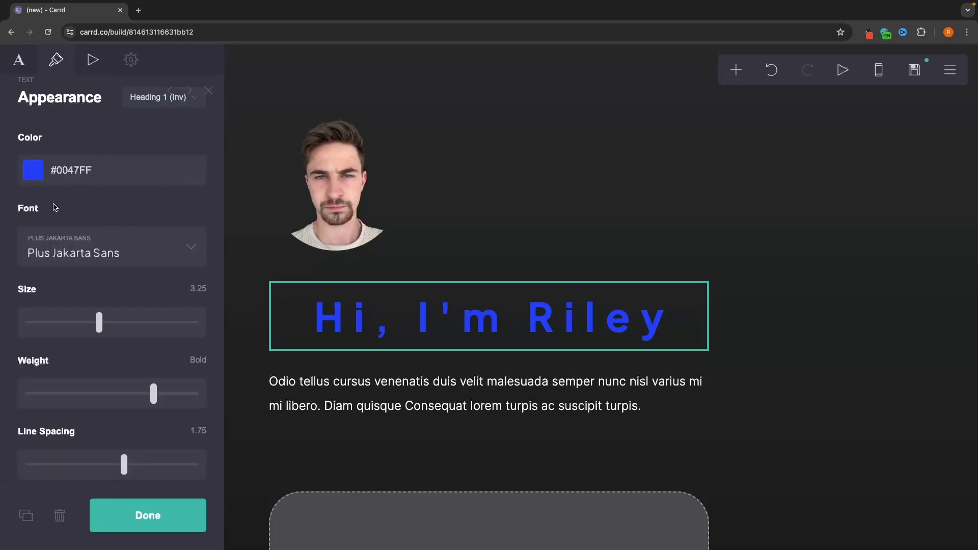
{"action": "scroll", "coordinate": [100, 208], "scroll_direction": "down", "scroll_amount": 15}
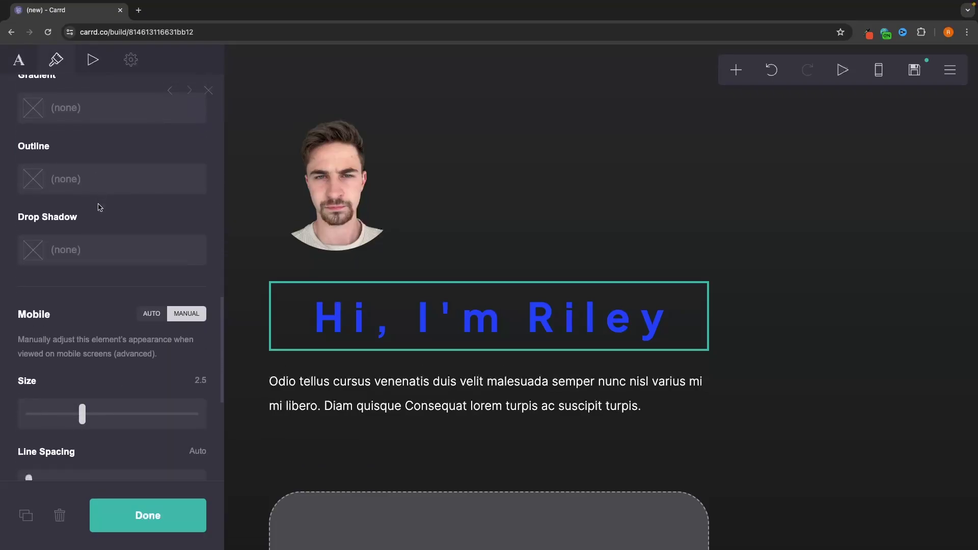
- Give the heading a red (#FF0000) gradient at 161° with Stop #1 at 54%
{"action": "left_click", "coordinate": [102, 187]}
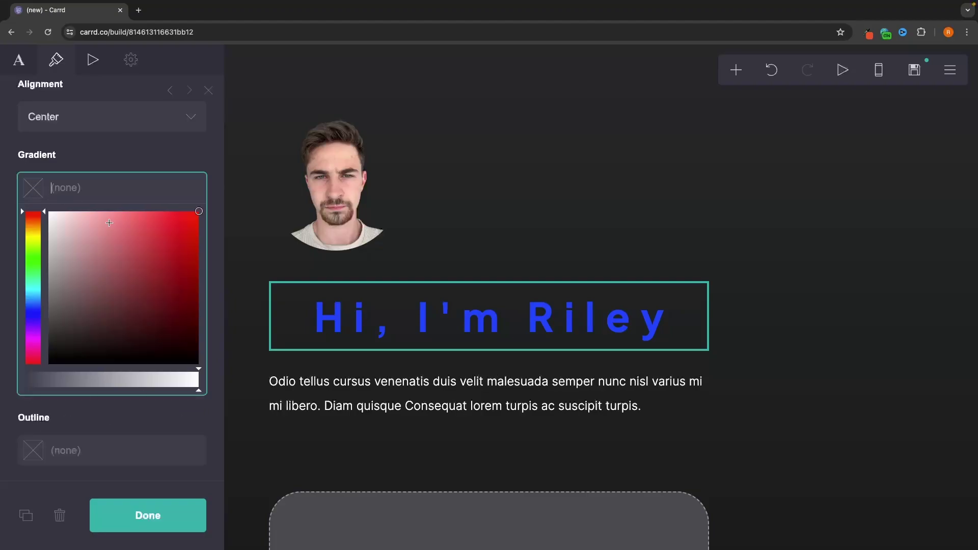
{"action": "left_click_drag", "start_coordinate": [115, 226], "coordinate": [215, 205]}
{"action": "left_click", "coordinate": [220, 200]}
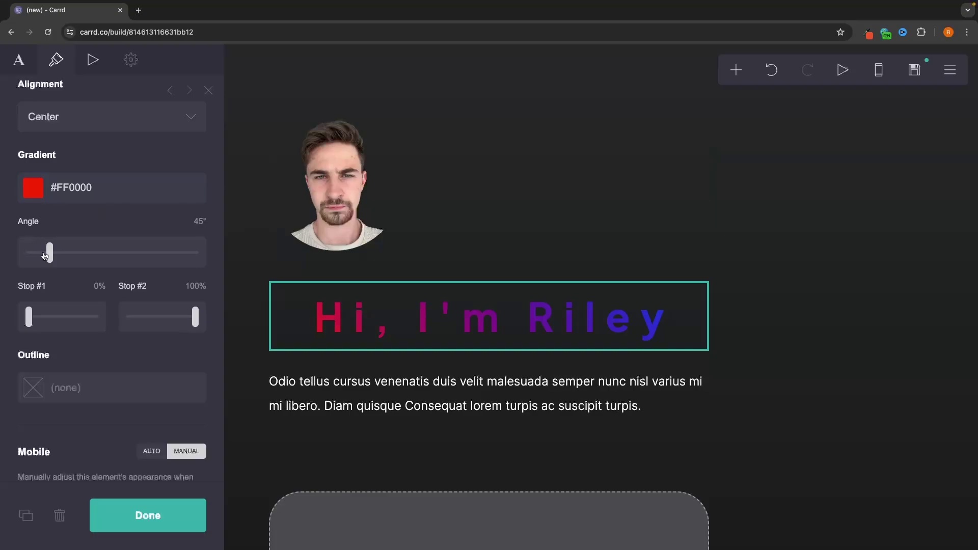
{"action": "left_click_drag", "start_coordinate": [44, 256], "coordinate": [103, 252]}
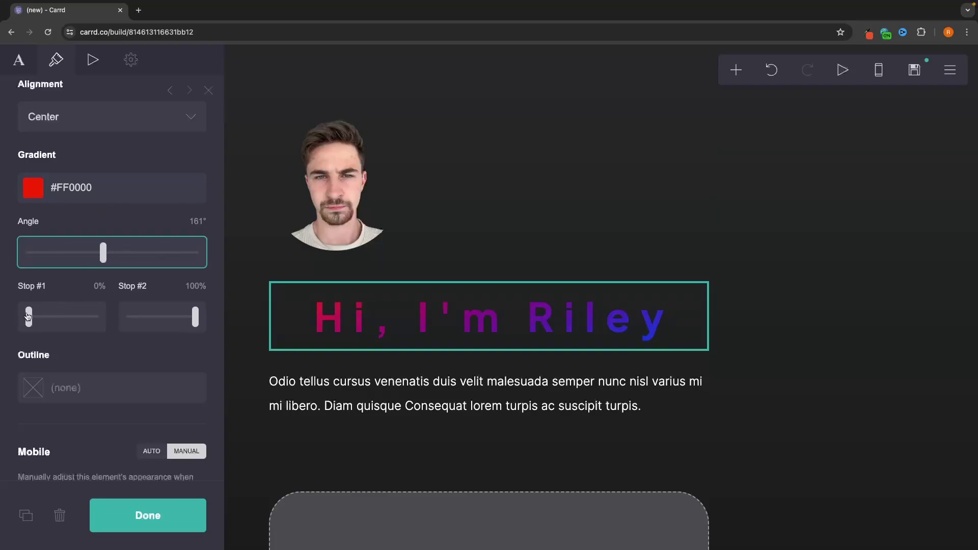
{"action": "left_click_drag", "start_coordinate": [30, 317], "coordinate": [64, 316]}
{"action": "left_click", "coordinate": [195, 317]}
{"action": "mouse_move", "coordinate": [195, 317]}
{"action": "left_mouse_down"}
{"action": "mouse_move", "coordinate": [125, 317]}
{"action": "mouse_move", "coordinate": [199, 317]}
{"action": "left_mouse_up"}
- Set the heading outline colour to white #FFFFFF
{"action": "scroll", "coordinate": [196, 305], "scroll_direction": "down", "scroll_amount": 2}
{"action": "left_click", "coordinate": [34, 277]}
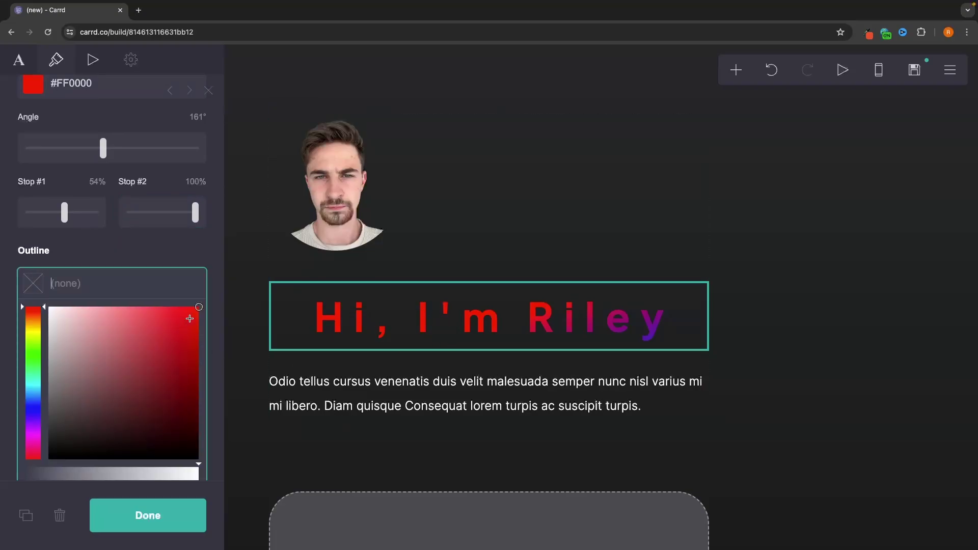
{"action": "left_click", "coordinate": [48, 307]}
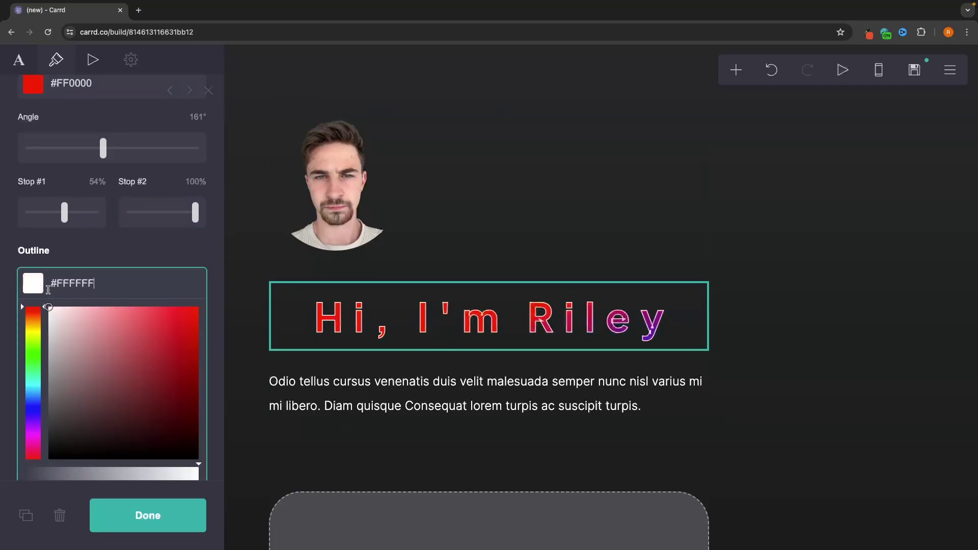
{"action": "left_click", "coordinate": [122, 254]}
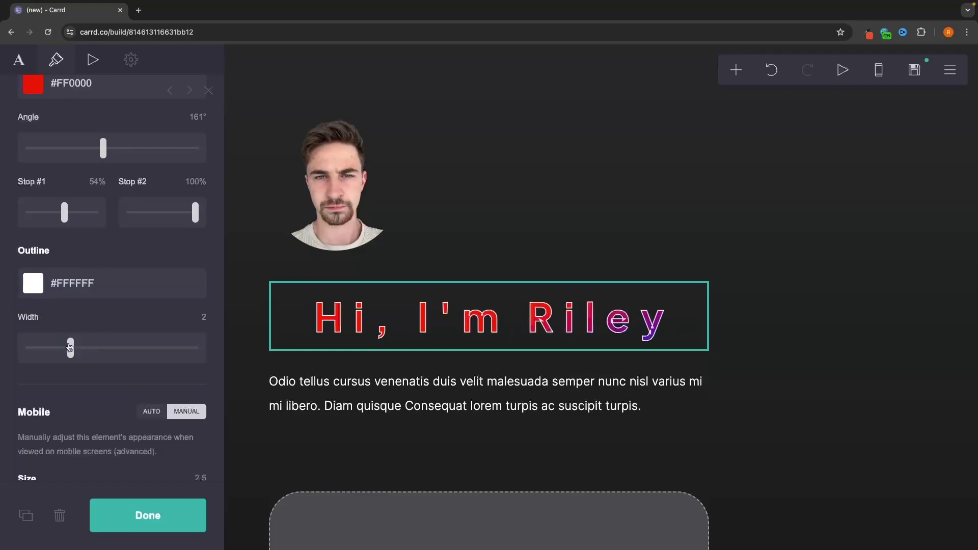
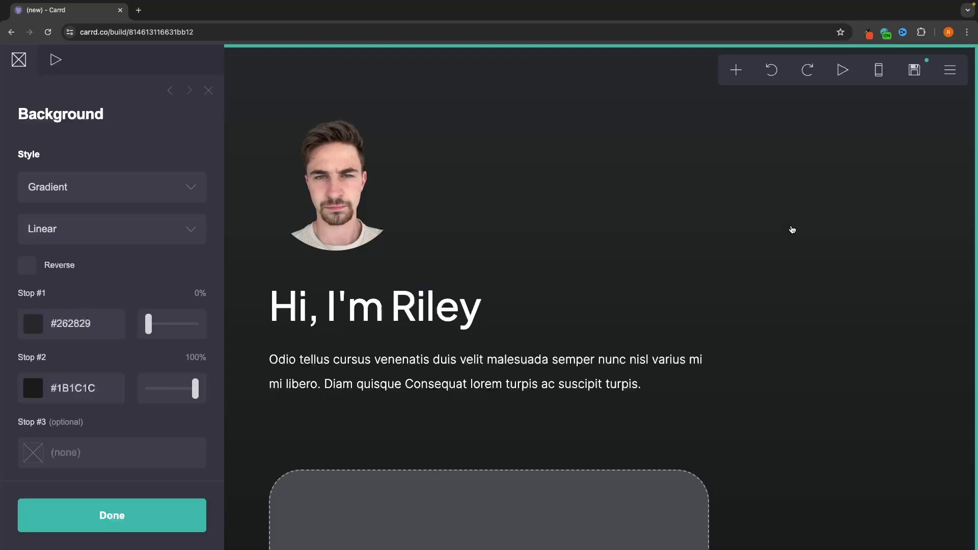
- Wrap the greeting's name in == == and set its highlight colour to yellow #FFF500
{"action": "left_click", "coordinate": [375, 305]}
{"action": "left_click", "coordinate": [19, 60]}
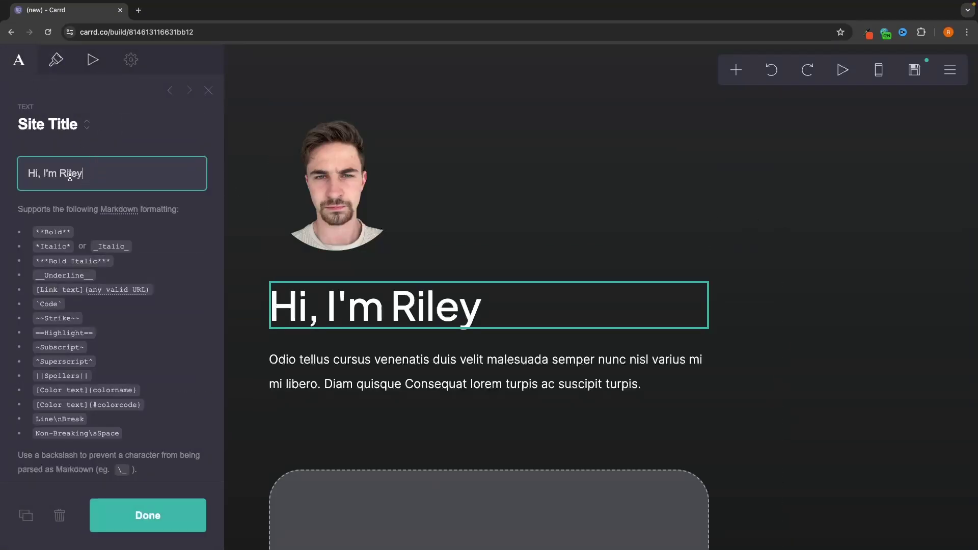
{"action": "type", "text": "=="}
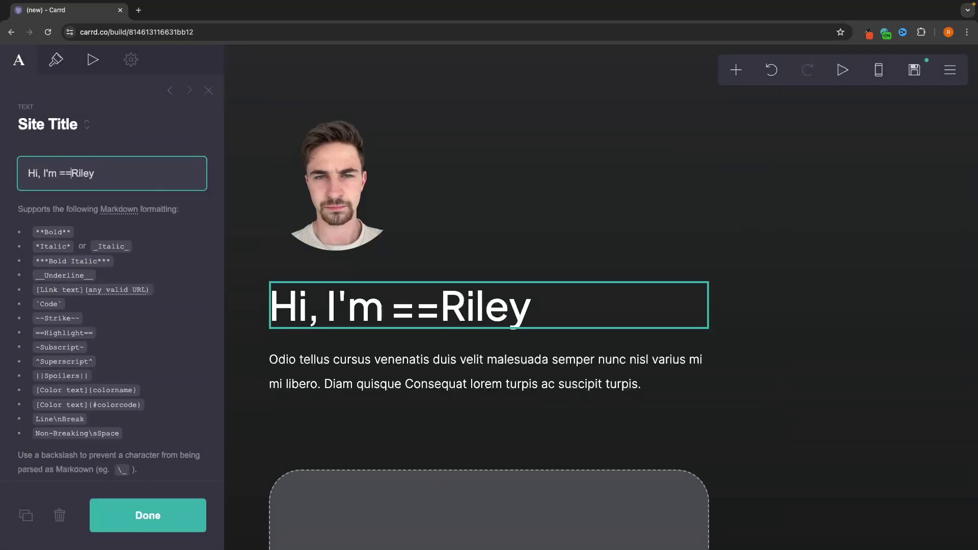
{"action": "type", "text": "=="}
{"action": "left_click", "coordinate": [56, 59]}
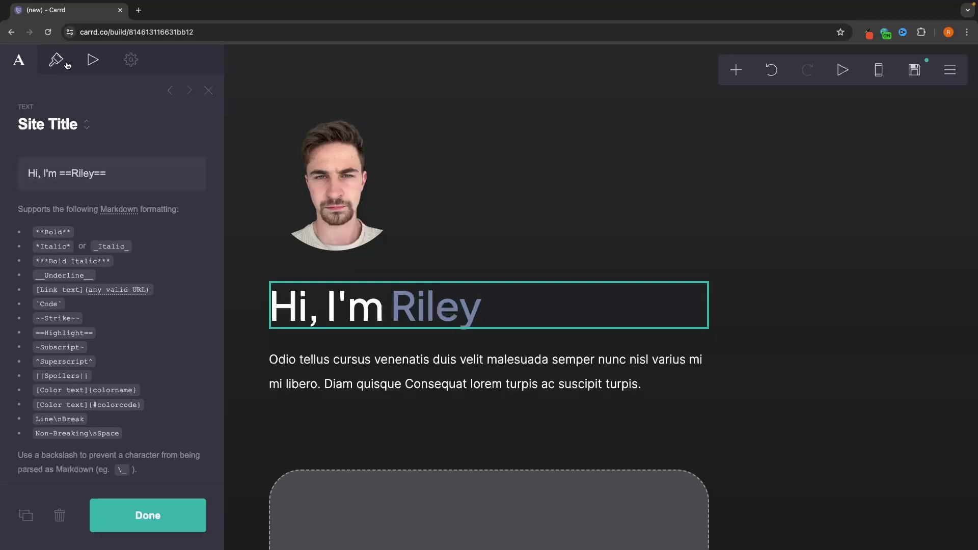
{"action": "left_click", "coordinate": [38, 267]}
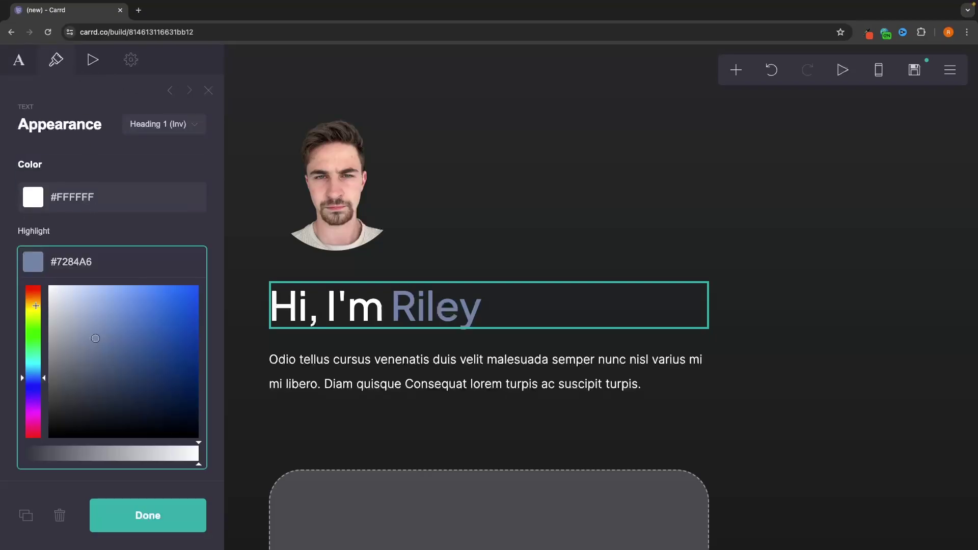
{"action": "left_click", "coordinate": [36, 306]}
{"action": "left_click_drag", "start_coordinate": [136, 313], "coordinate": [238, 251]}
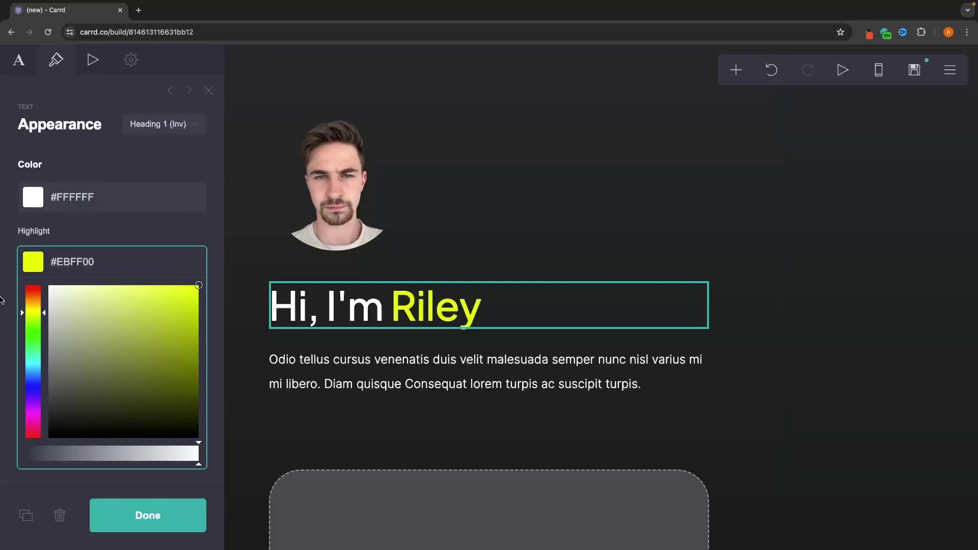
{"action": "left_click_drag", "start_coordinate": [39, 312], "coordinate": [39, 310]}
- Select the intro paragraph and delete its placeholder text
{"action": "left_click", "coordinate": [334, 329]}
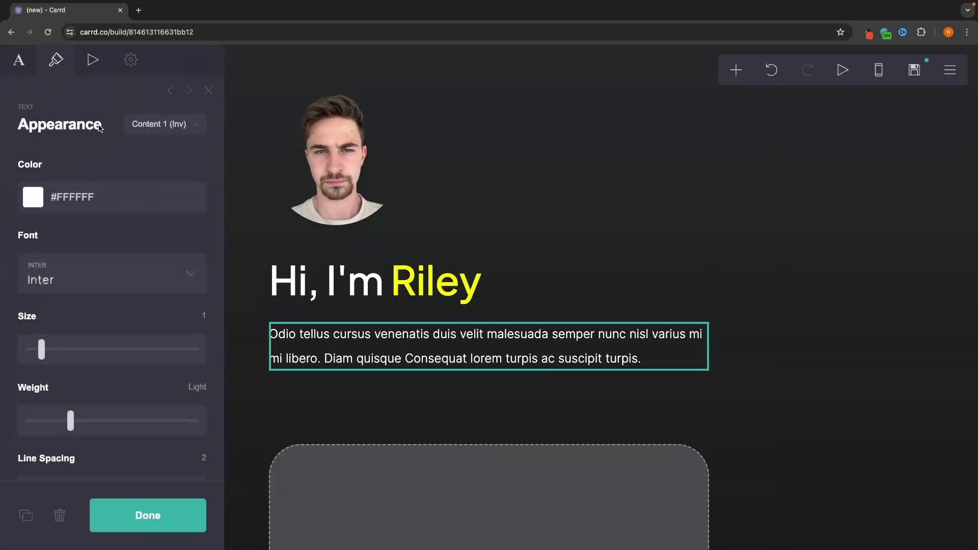
{"action": "left_click", "coordinate": [100, 127]}
{"action": "left_click_drag", "start_coordinate": [66, 245], "coordinate": [0, 151]}
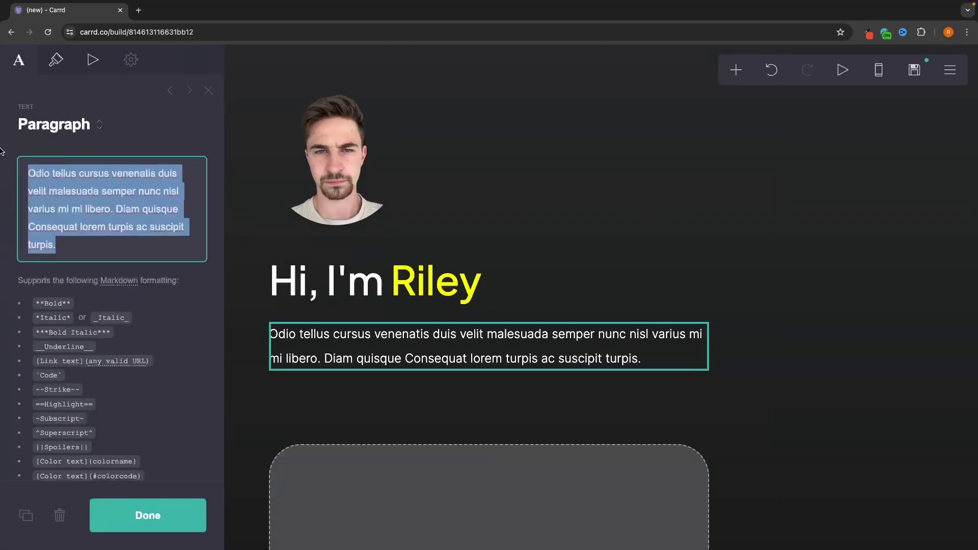
{"action": "scroll", "coordinate": [61, 326], "scroll_direction": "down", "scroll_amount": 3}
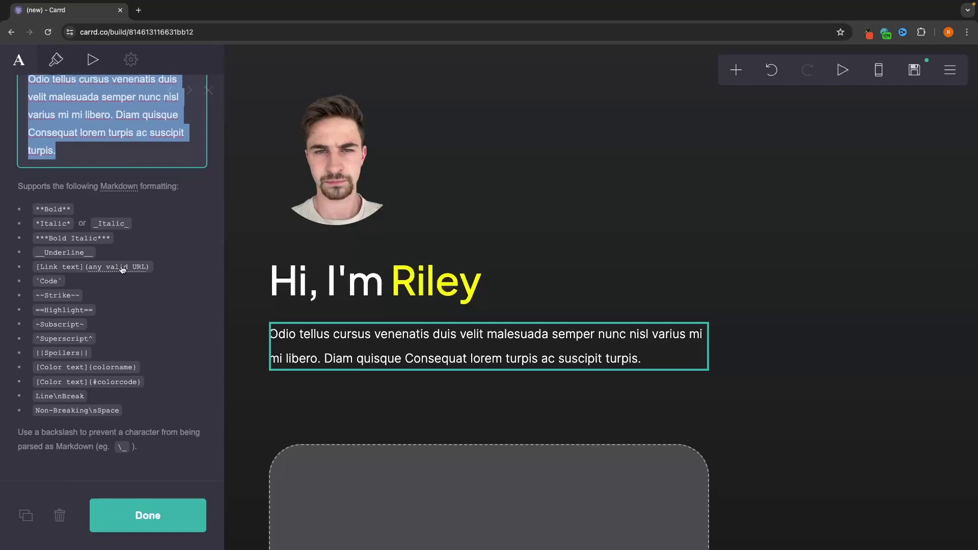
{"action": "left_click", "coordinate": [58, 53]}
{"action": "scroll", "coordinate": [94, 228], "scroll_direction": "up", "scroll_amount": 2}
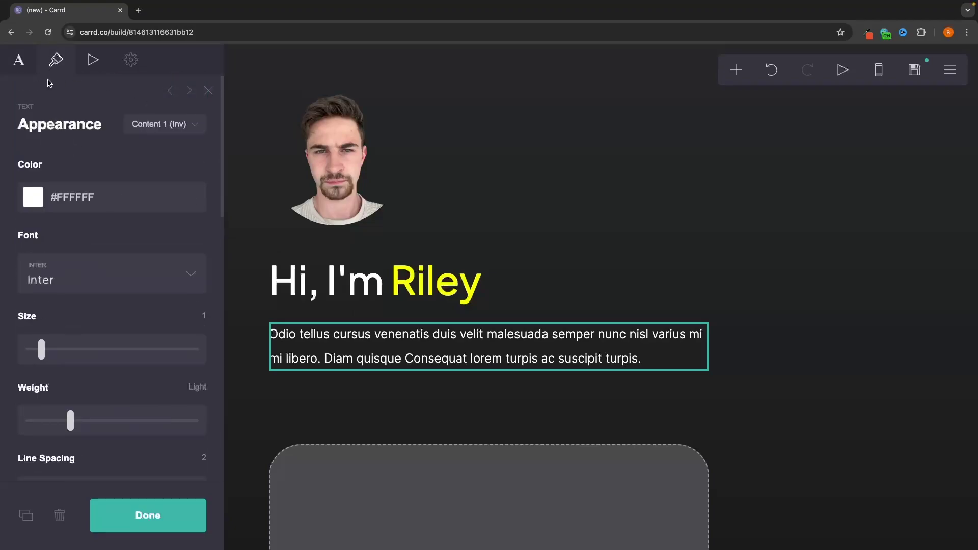
{"action": "left_click", "coordinate": [19, 59]}
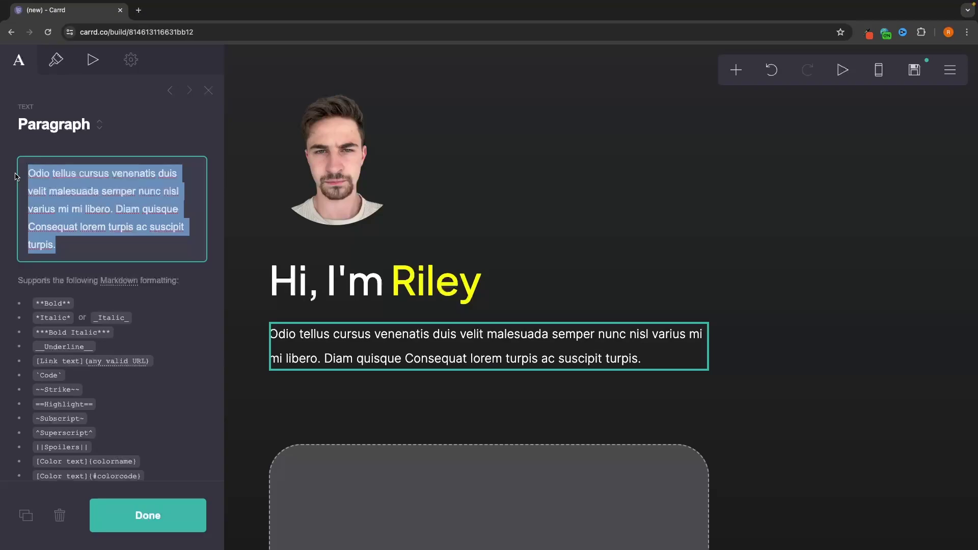
{"action": "key", "text": "BackSpace"}
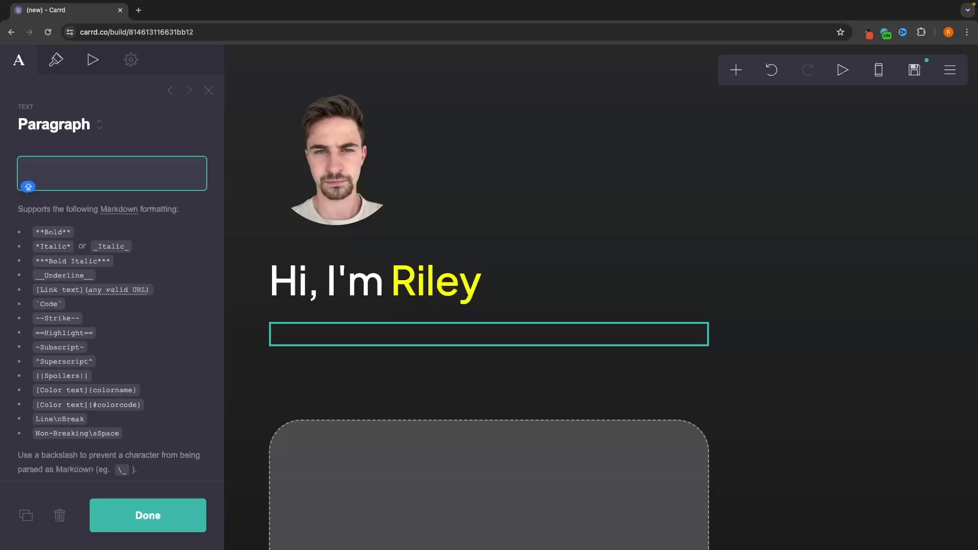
- Write the new intro paragraph describing a photographer based in London, UK
{"action": "scroll", "coordinate": [117, 352], "scroll_direction": "down", "scroll_amount": 1}
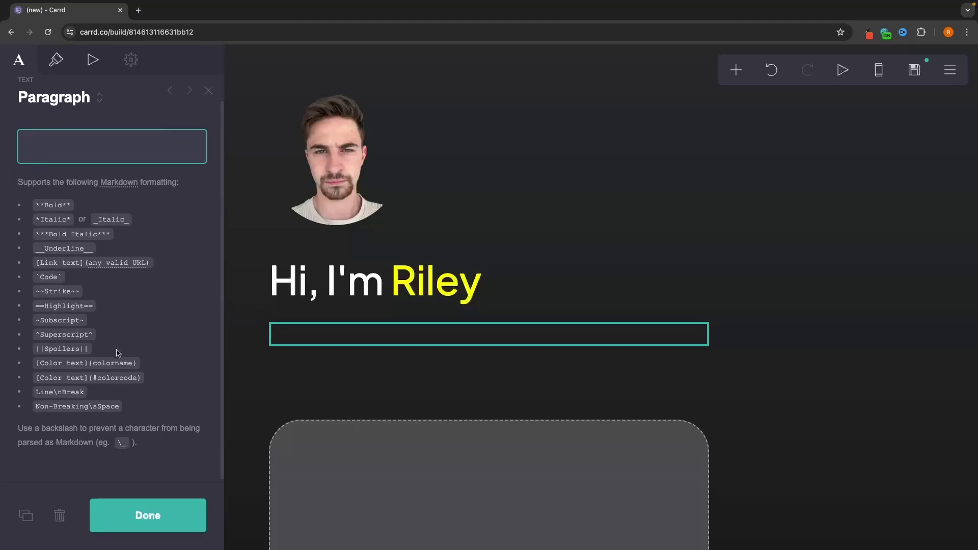
{"action": "key", "text": "Caps_Lock"}
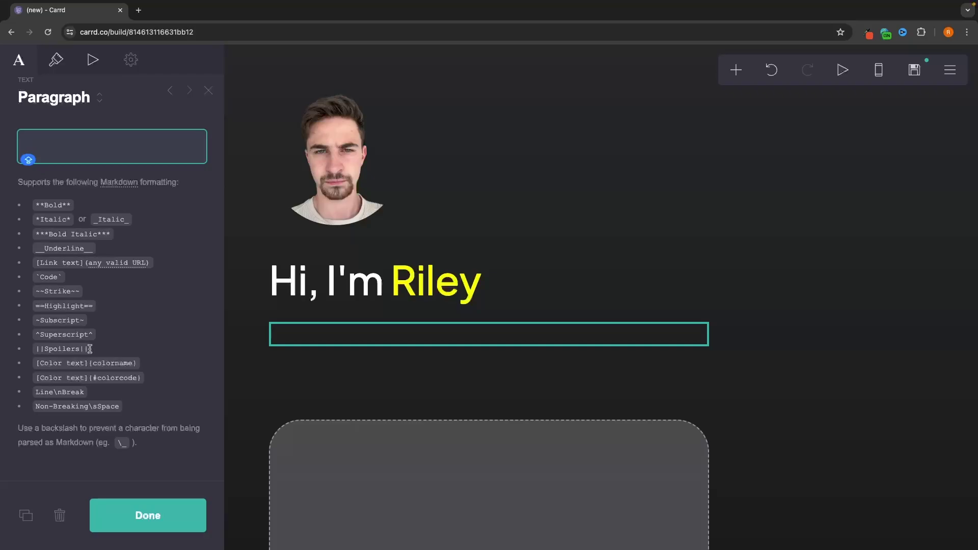
{"action": "scroll", "coordinate": [90, 349], "scroll_direction": "up", "scroll_amount": 1}
{"action": "type", "text": "I AM"}
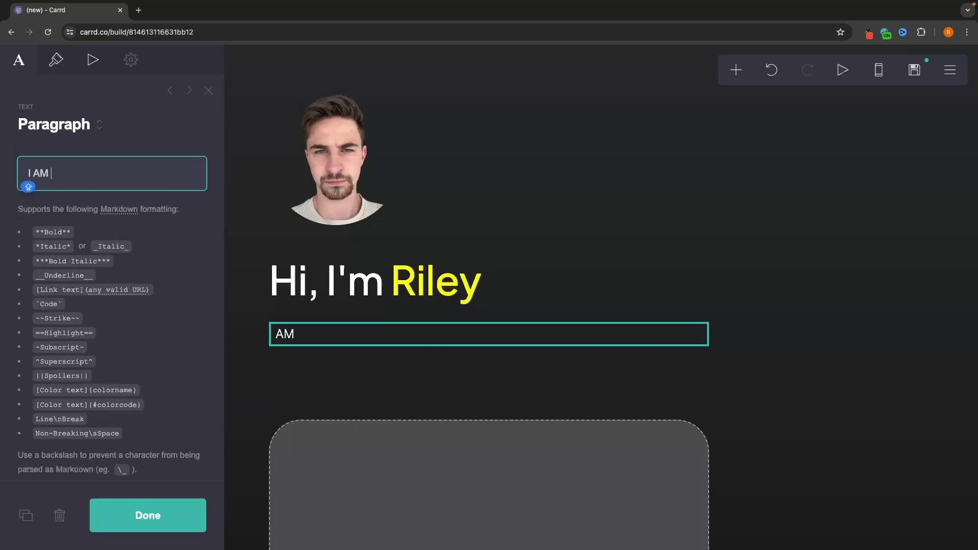
{"action": "key", "text": "Caps_Lock"}
{"action": "left_click", "coordinate": [18, 457]}
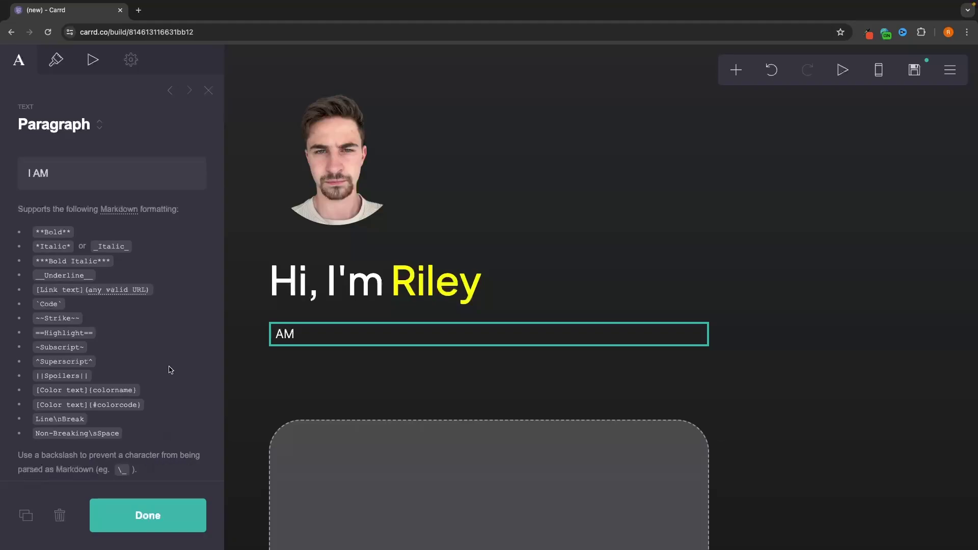
{"action": "left_click", "coordinate": [28, 175]}
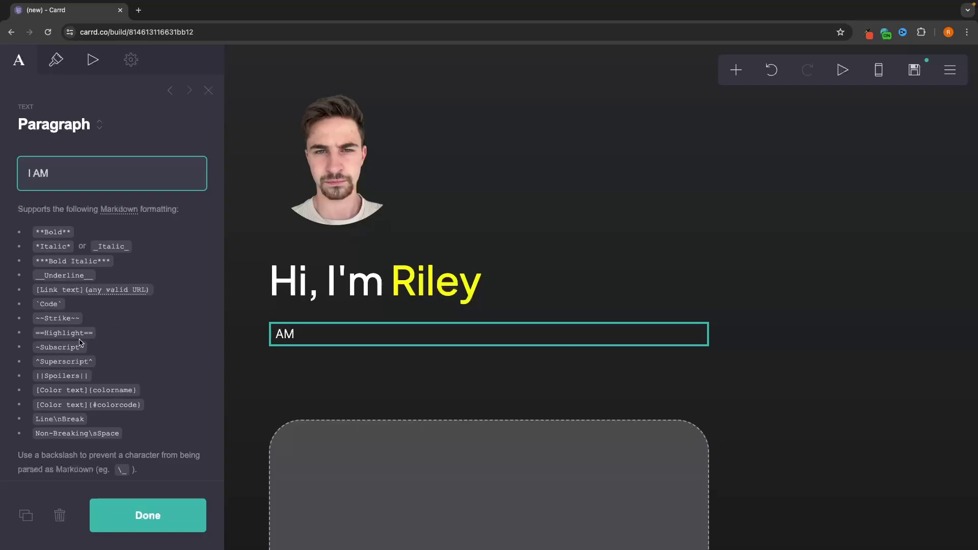
{"action": "type", "text": "\\"}
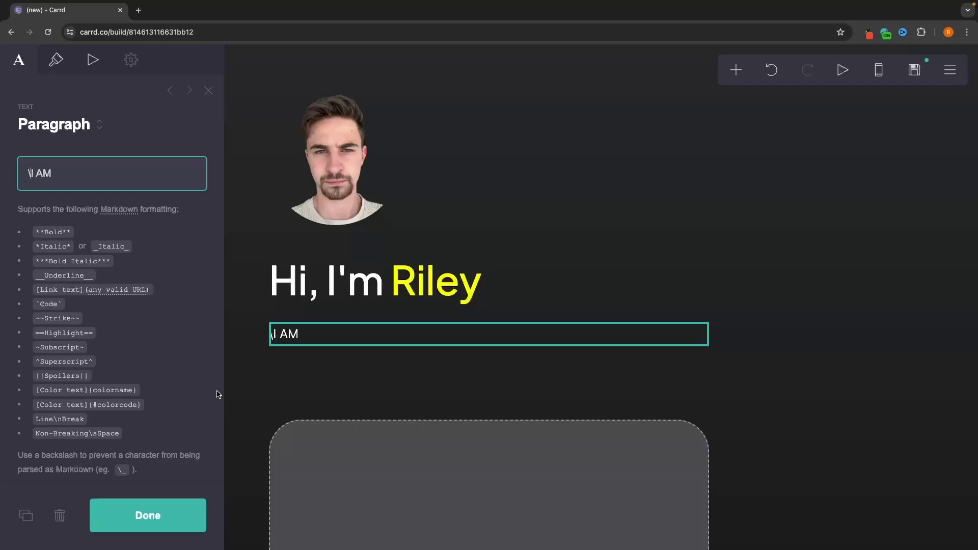
{"action": "type", "text": "I am a photographer based in London, UK. Below is a collection of my best work."}
{"action": "left_click", "coordinate": [310, 391]}
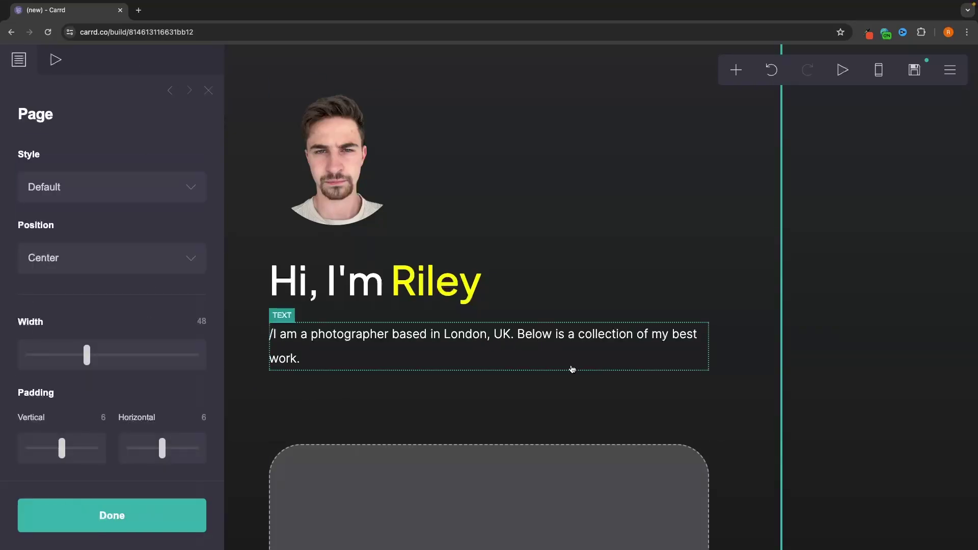
- Convert the first project card container to a Columns layout
{"action": "scroll", "coordinate": [577, 357], "scroll_direction": "down", "scroll_amount": 6}
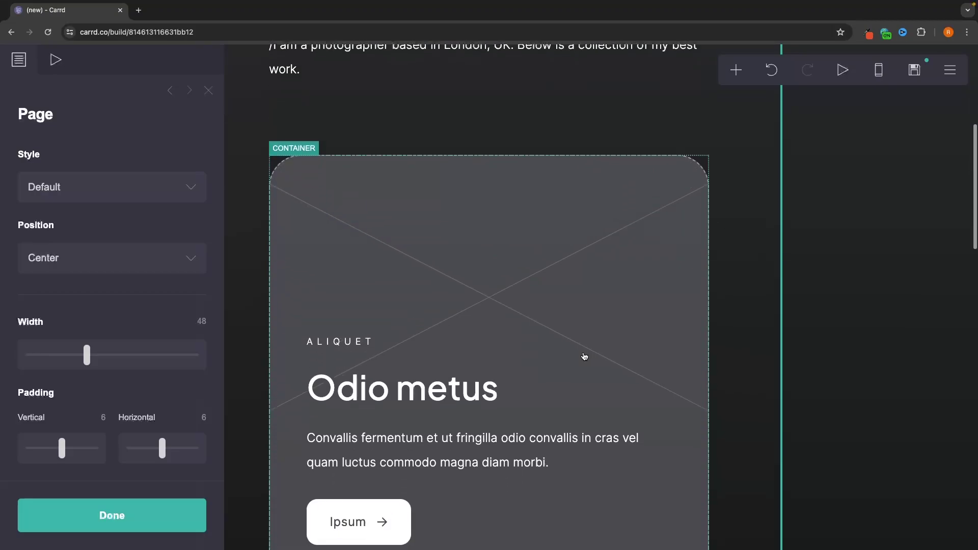
{"action": "scroll", "coordinate": [584, 357], "scroll_direction": "down", "scroll_amount": 2}
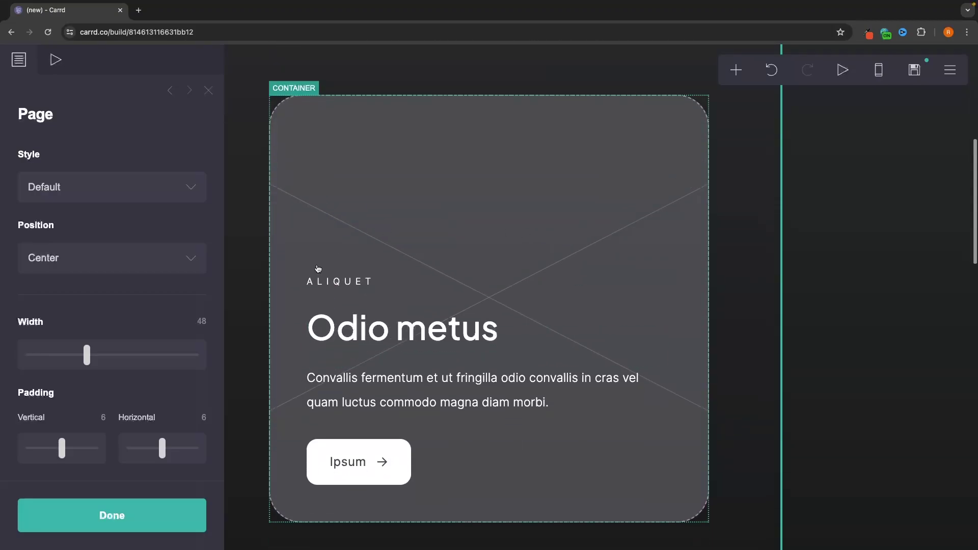
{"action": "left_click", "coordinate": [405, 204]}
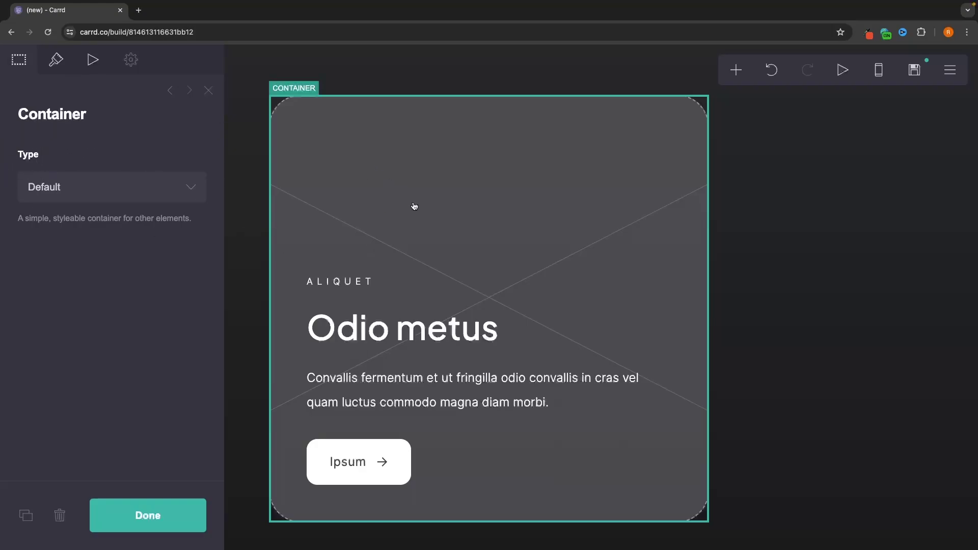
{"action": "left_click", "coordinate": [118, 195]}
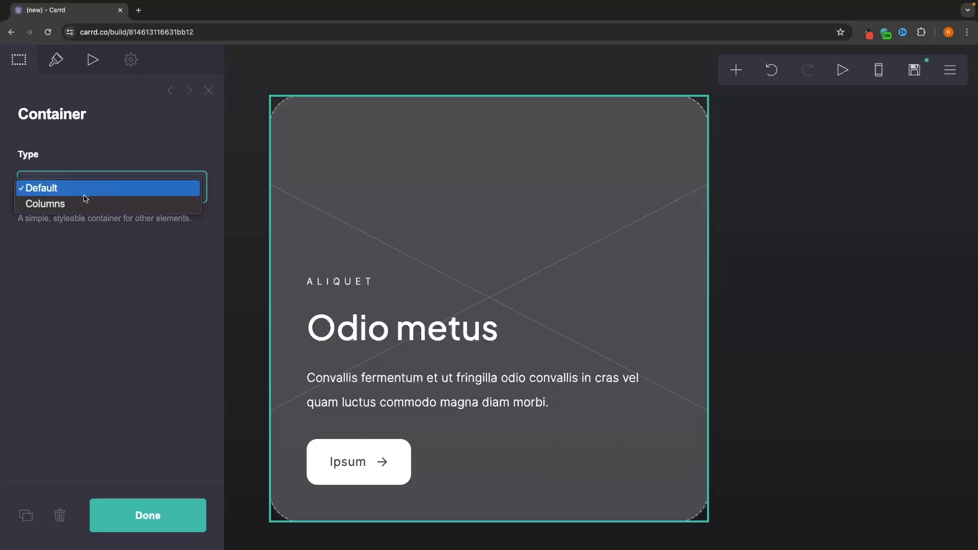
{"action": "left_click", "coordinate": [52, 206]}
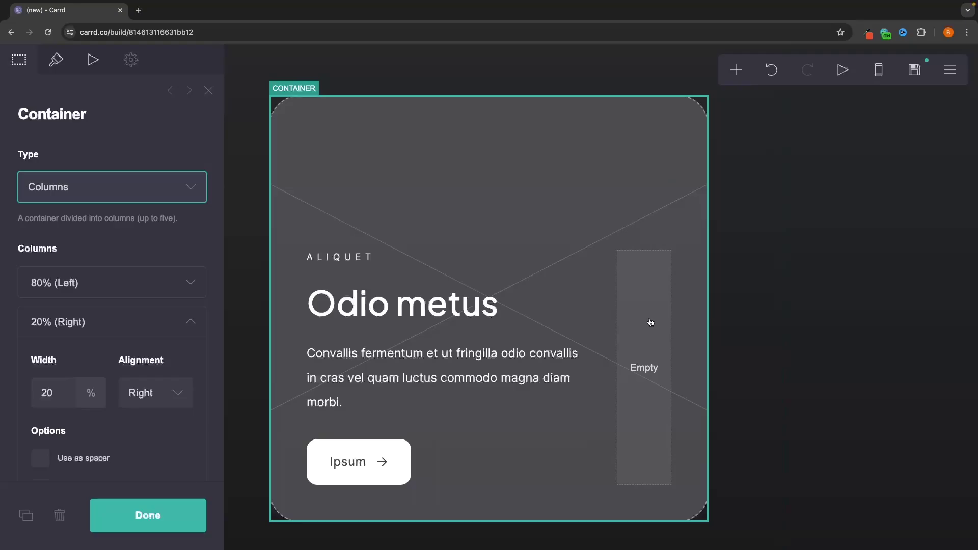
- Add an image, delete the extra circular image and rearrange the card's 80/20 columns
{"action": "left_click", "coordinate": [736, 72]}
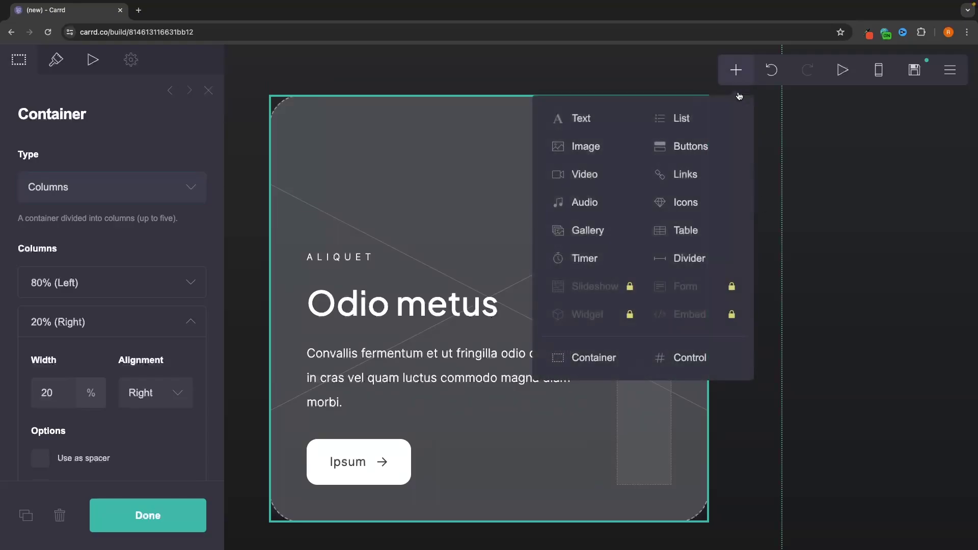
{"action": "left_click", "coordinate": [586, 146]}
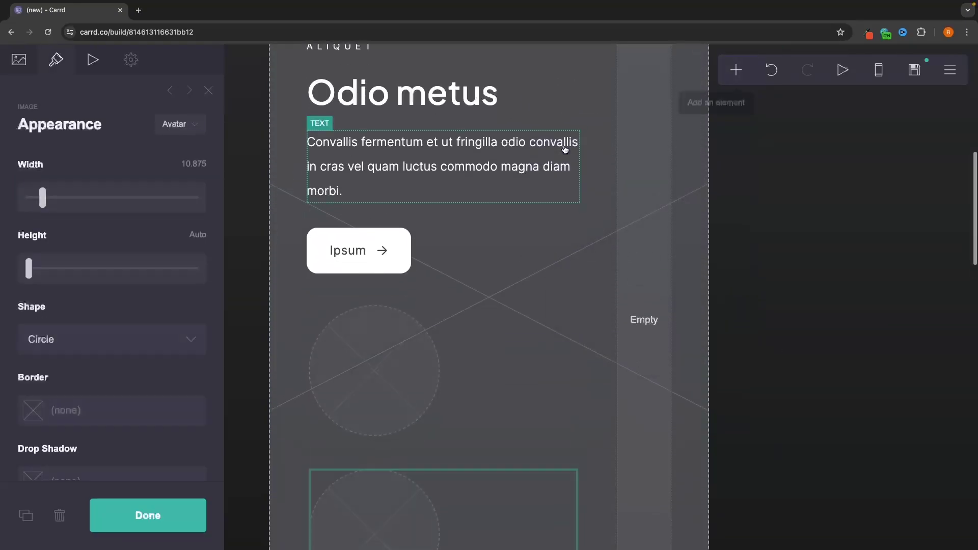
{"action": "key", "text": "Escape"}
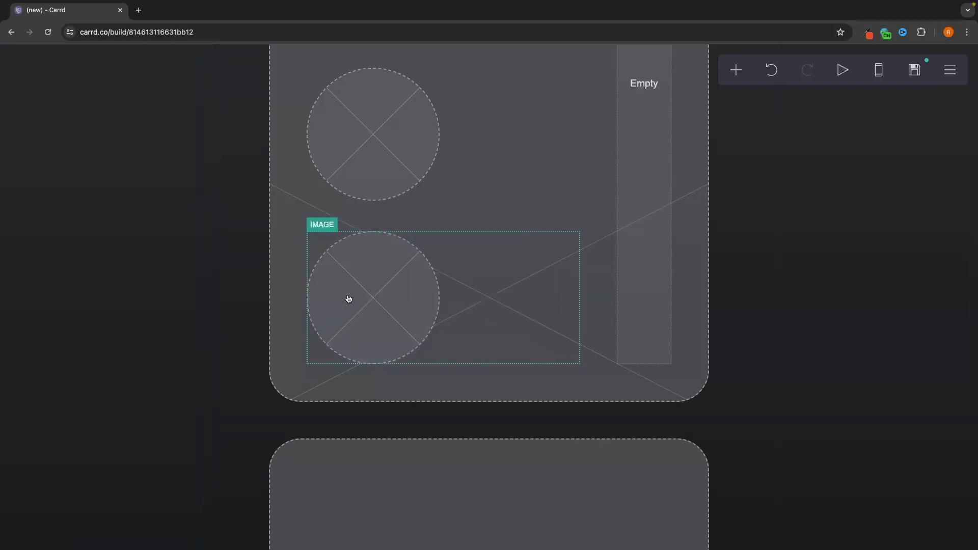
{"action": "left_click", "coordinate": [317, 306]}
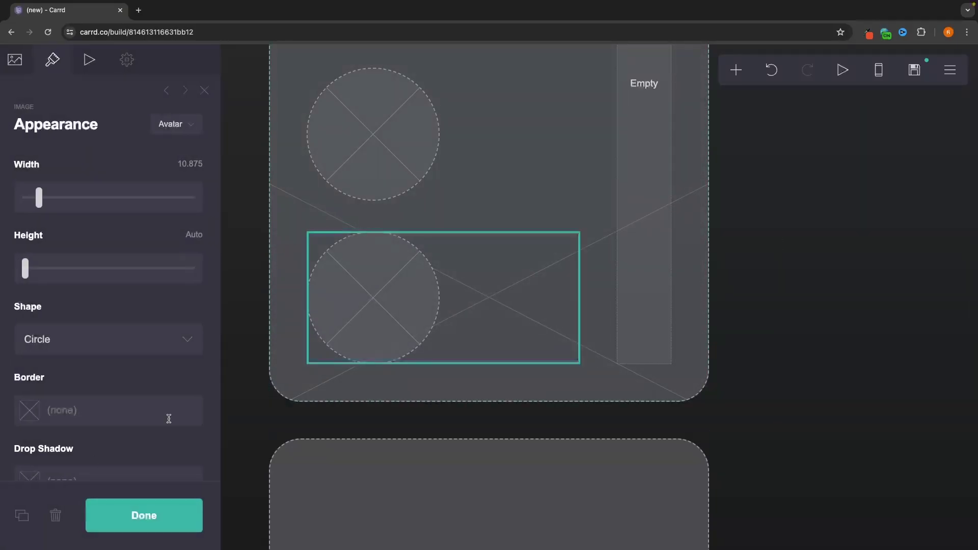
{"action": "left_click", "coordinate": [60, 518]}
{"action": "scroll", "coordinate": [414, 202], "scroll_direction": "up", "scroll_amount": 2}
{"action": "left_click_drag", "start_coordinate": [399, 197], "coordinate": [640, 187]}
{"action": "scroll", "coordinate": [639, 188], "scroll_direction": "up", "scroll_amount": 4}
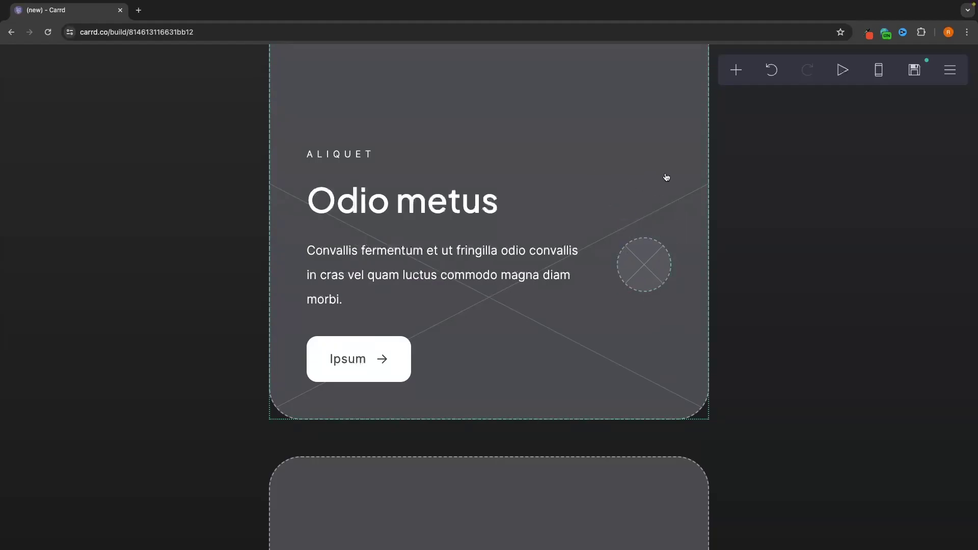
{"action": "left_click", "coordinate": [646, 277]}
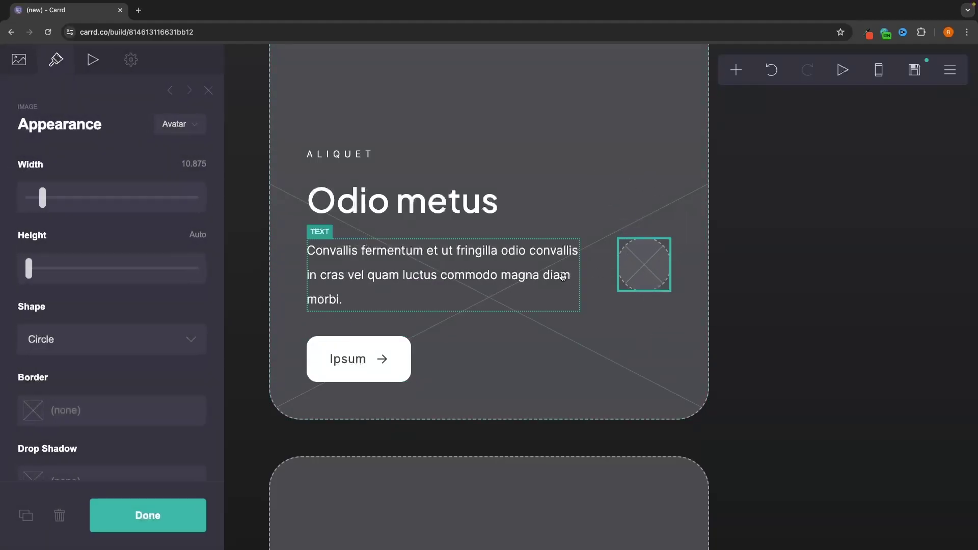
{"action": "left_click_drag", "start_coordinate": [408, 337], "coordinate": [507, 324]}
{"action": "left_click", "coordinate": [469, 170]}
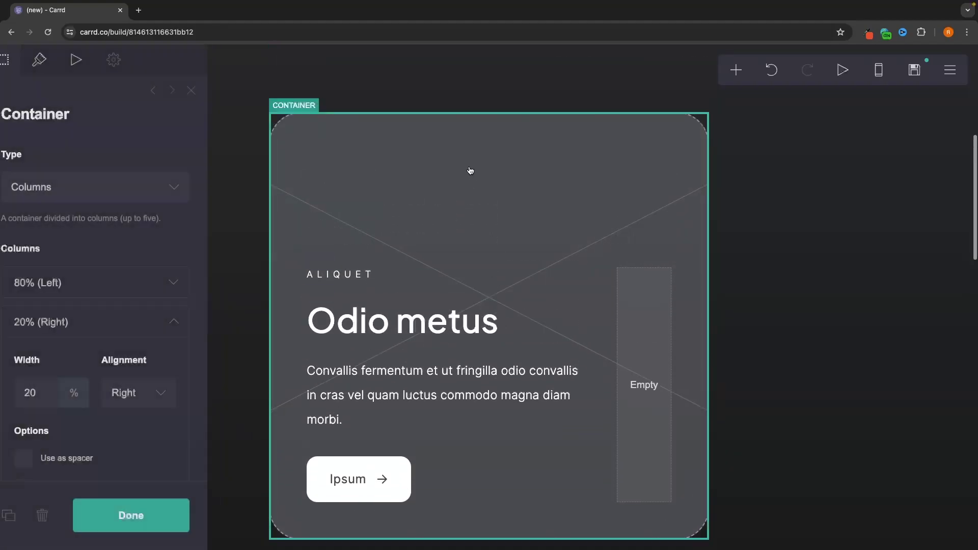
- Switch the card container back to the Default layout and show its Appearance settings
{"action": "left_click", "coordinate": [67, 181]}
{"action": "left_click", "coordinate": [67, 179]}
{"action": "left_click", "coordinate": [56, 60]}
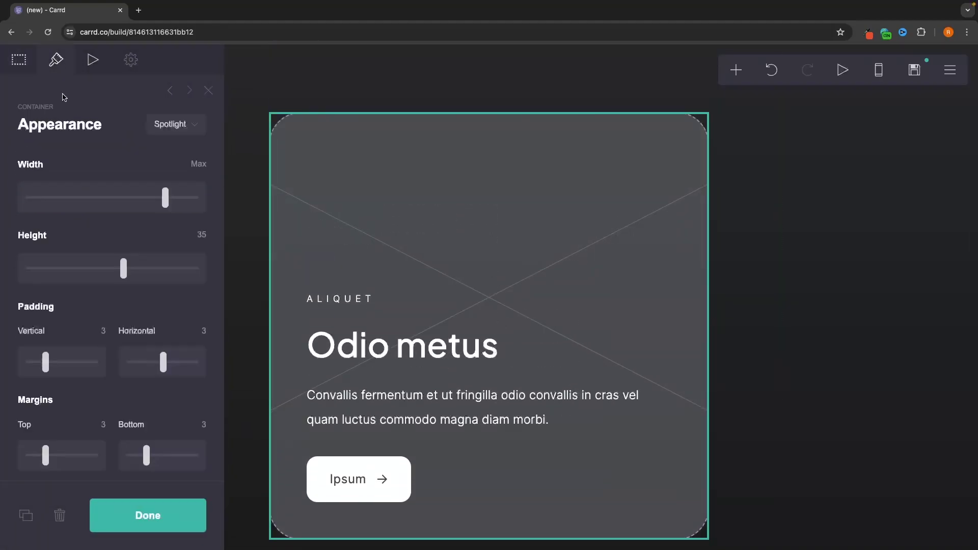
{"action": "scroll", "coordinate": [71, 163], "scroll_direction": "down", "scroll_amount": 1}
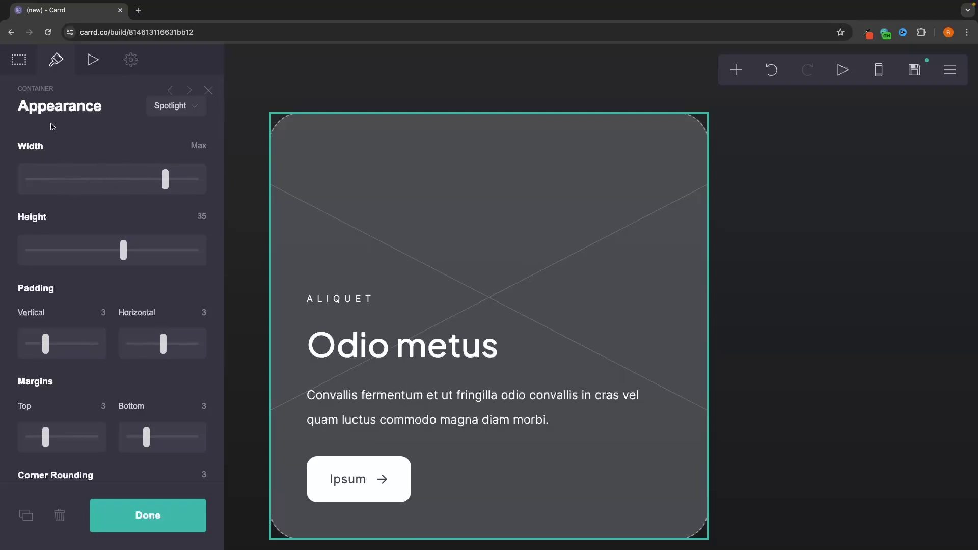
{"action": "scroll", "coordinate": [144, 242], "scroll_direction": "down", "scroll_amount": 10}
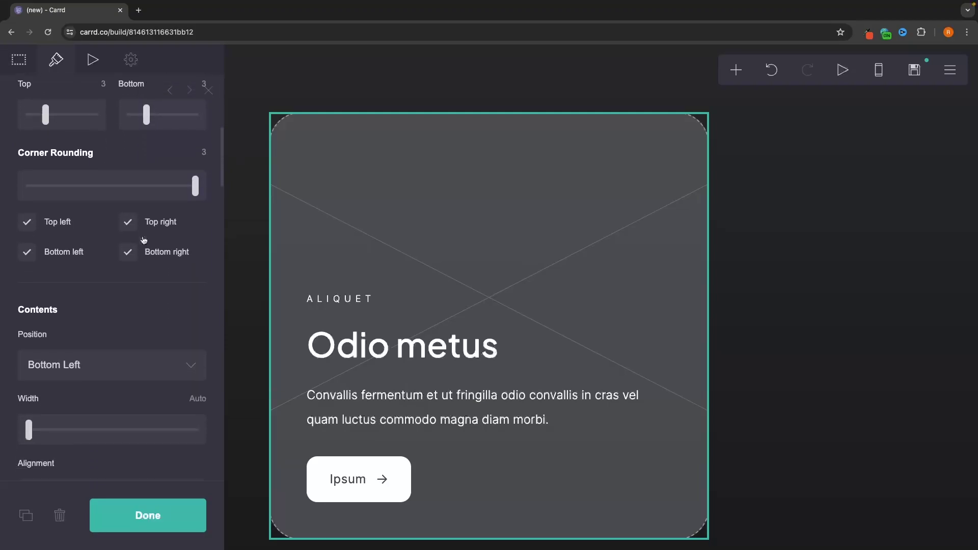
{"action": "scroll", "coordinate": [144, 239], "scroll_direction": "down", "scroll_amount": 9}
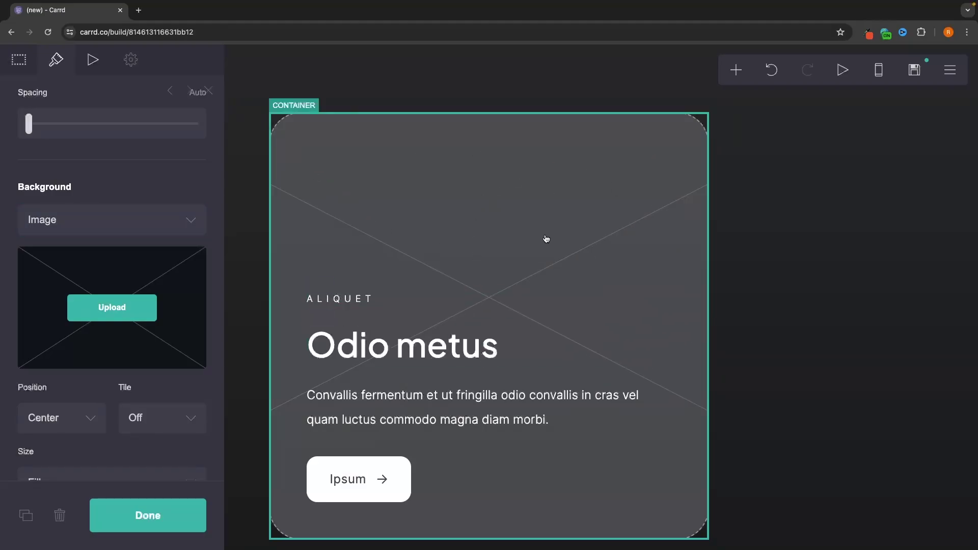
- Try Color and Gradient card backgrounds, then set the background back to Image
{"action": "left_click", "coordinate": [130, 222]}
{"action": "left_click", "coordinate": [93, 196]}
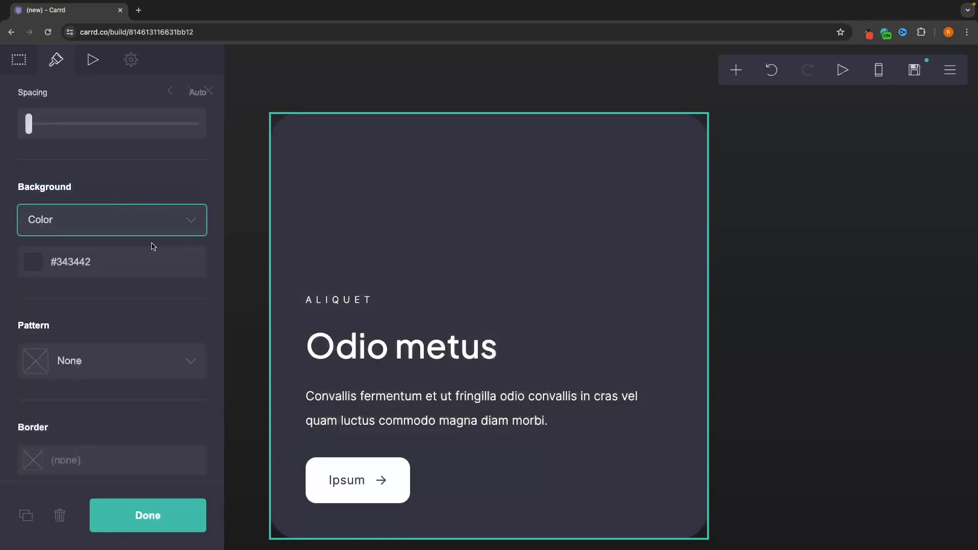
{"action": "left_click", "coordinate": [122, 266]}
{"action": "left_click", "coordinate": [124, 332]}
{"action": "left_click_drag", "start_coordinate": [124, 331], "coordinate": [86, 387]}
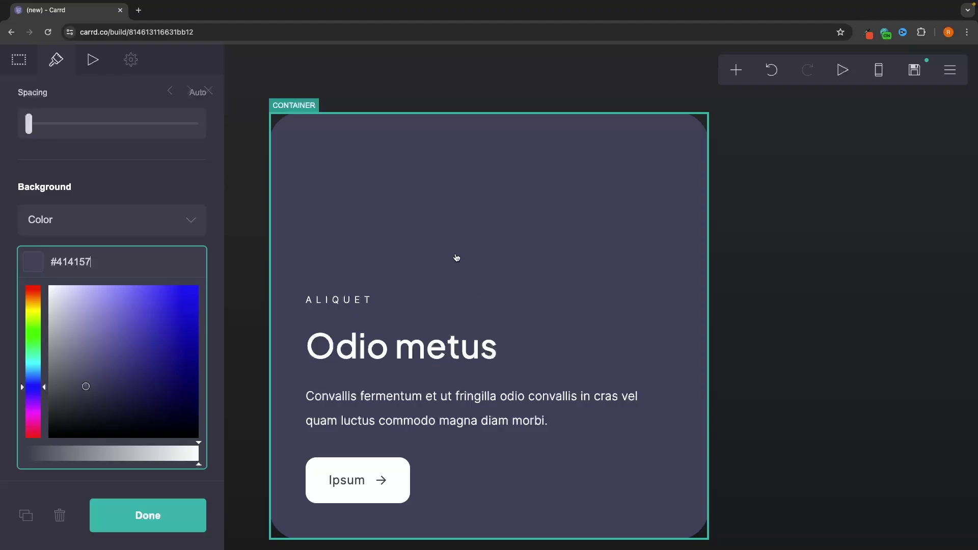
{"action": "left_click", "coordinate": [135, 231]}
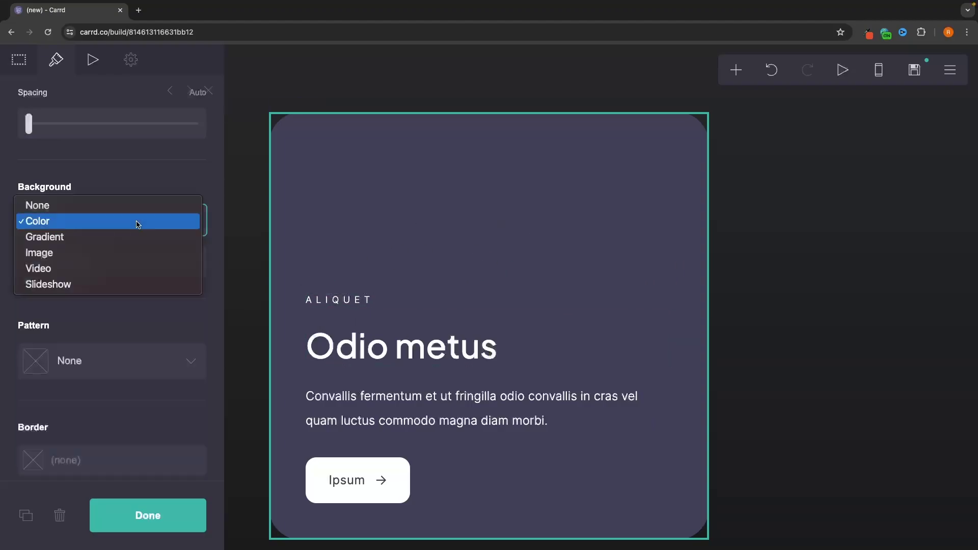
{"action": "left_click", "coordinate": [111, 236]}
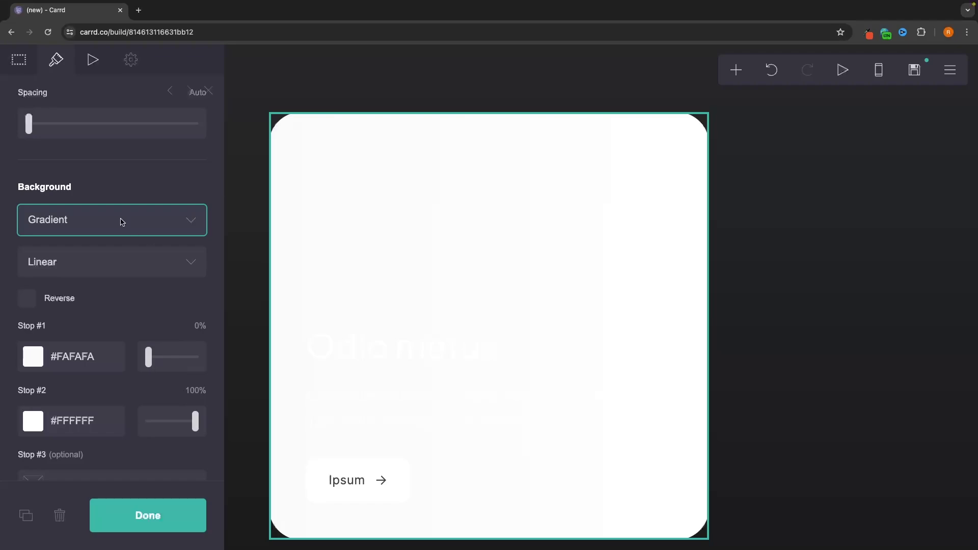
{"action": "left_click", "coordinate": [122, 223]}
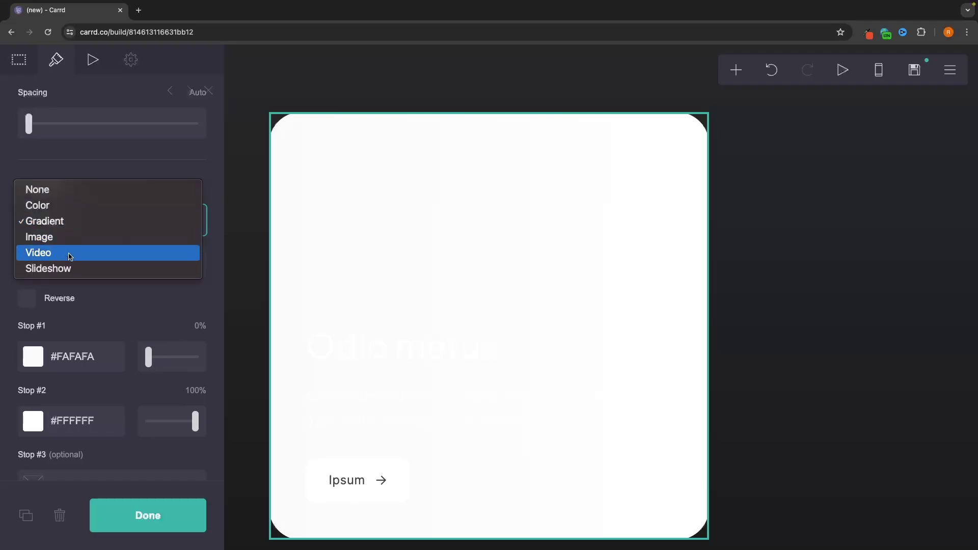
{"action": "left_click", "coordinate": [74, 237]}
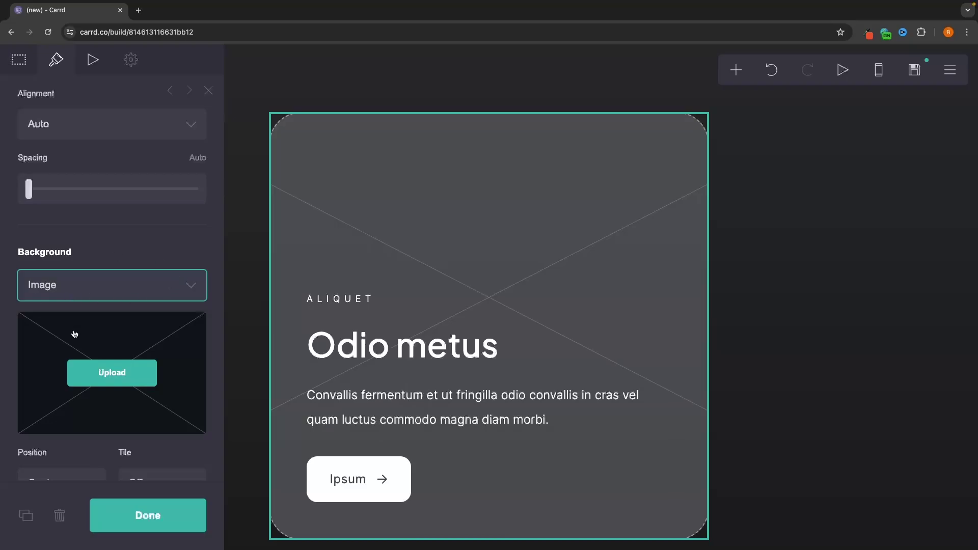
{"action": "scroll", "coordinate": [51, 299], "scroll_direction": "down", "scroll_amount": 2}
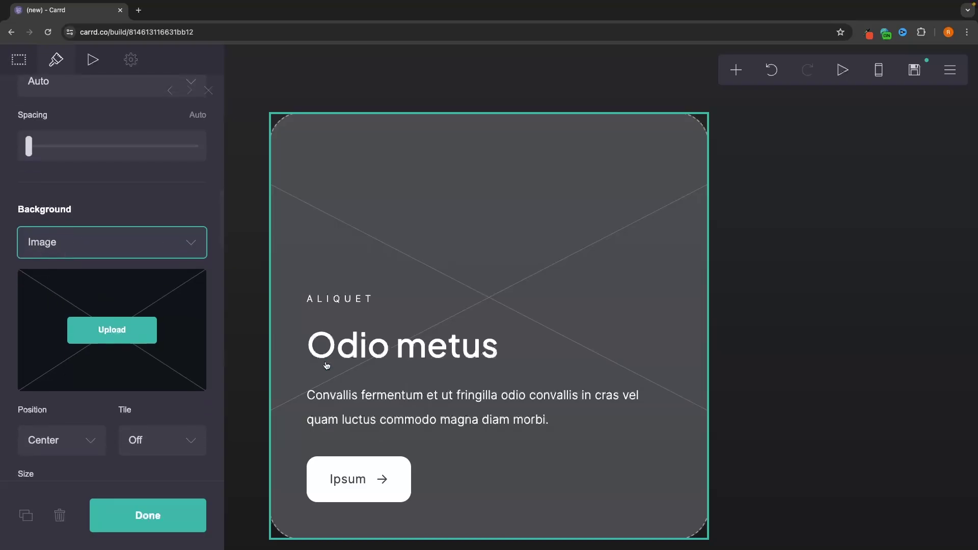
- Upload pexels-lkloeppel-2416600.jpg from Downloads as the card background, cropped to the full photo
{"action": "left_click", "coordinate": [137, 334]}
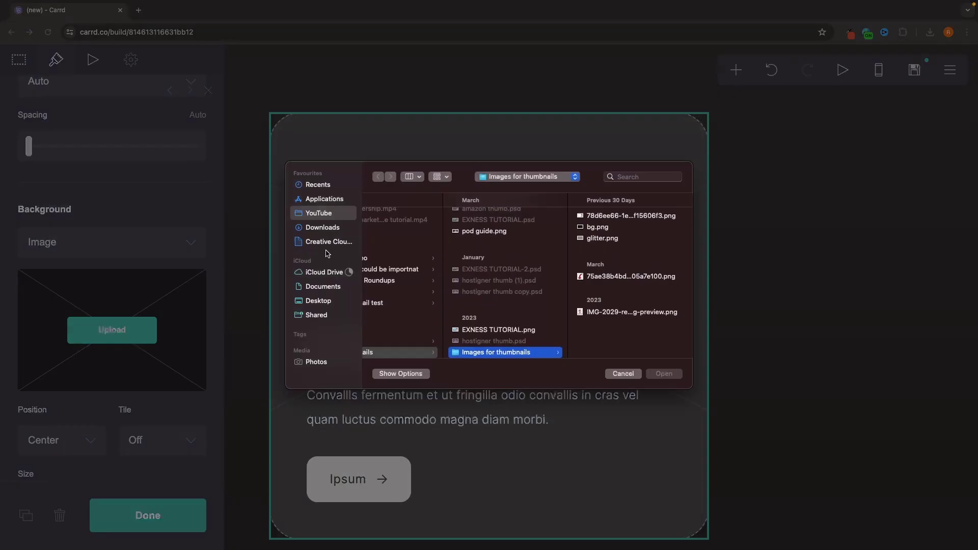
{"action": "left_click", "coordinate": [349, 228]}
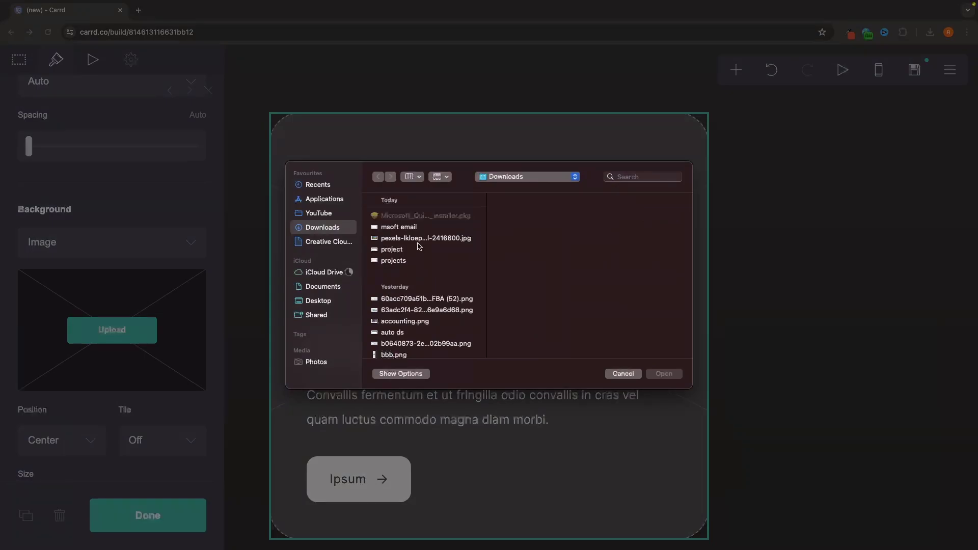
{"action": "left_click", "coordinate": [419, 240]}
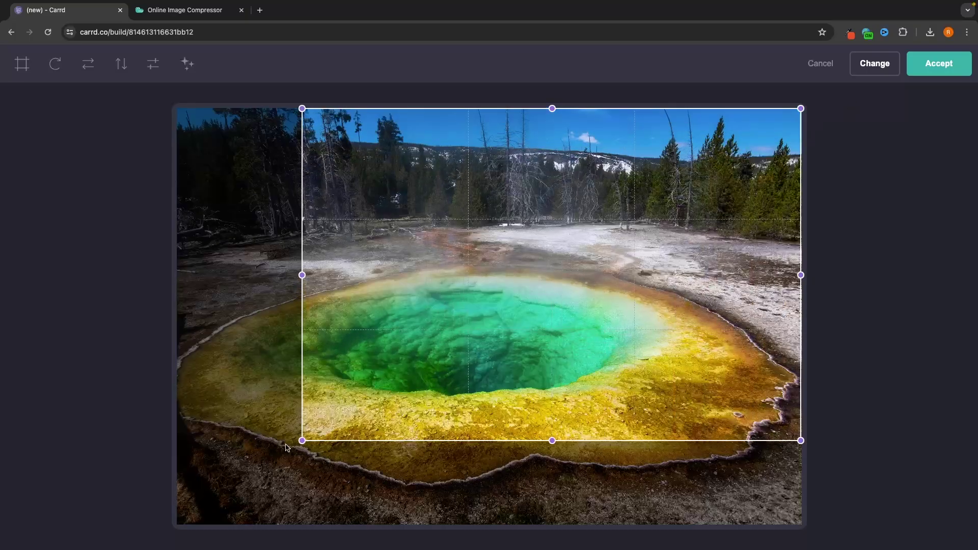
{"action": "left_click_drag", "start_coordinate": [287, 449], "coordinate": [163, 547]}
{"action": "left_click", "coordinate": [939, 63]}
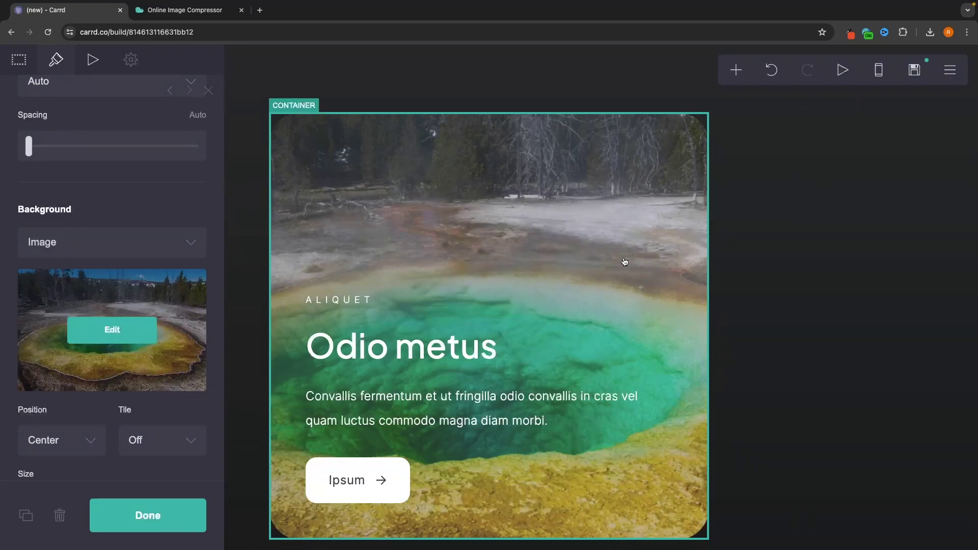
{"action": "scroll", "coordinate": [622, 260], "scroll_direction": "down", "scroll_amount": 1}
{"action": "scroll", "coordinate": [513, 275], "scroll_direction": "up", "scroll_amount": 1}
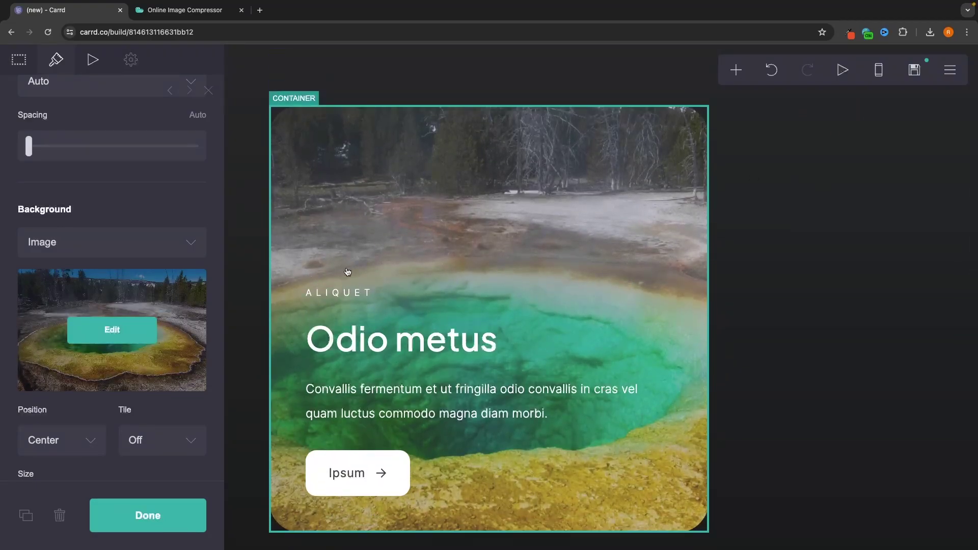
- Change the small ALIQUET label above the heading to 'My portfolio'
{"action": "left_click", "coordinate": [337, 295]}
{"action": "left_click_drag", "start_coordinate": [105, 169], "coordinate": [16, 170]}
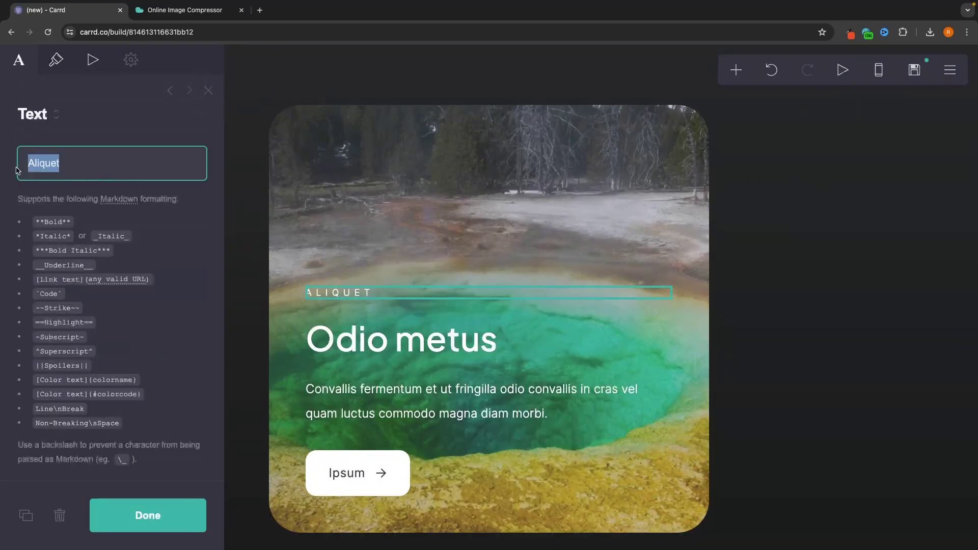
{"action": "type", "text": "My "}
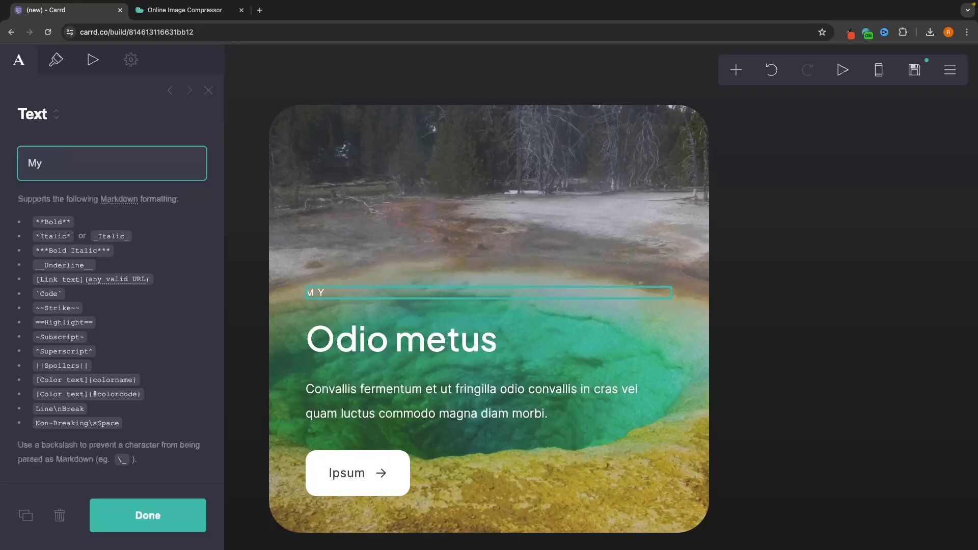
{"action": "type", "text": "portfolio"}
- Retype the heading as 'Yellowstone National Park' and delete the placeholder paragraph
{"action": "left_click", "coordinate": [381, 333]}
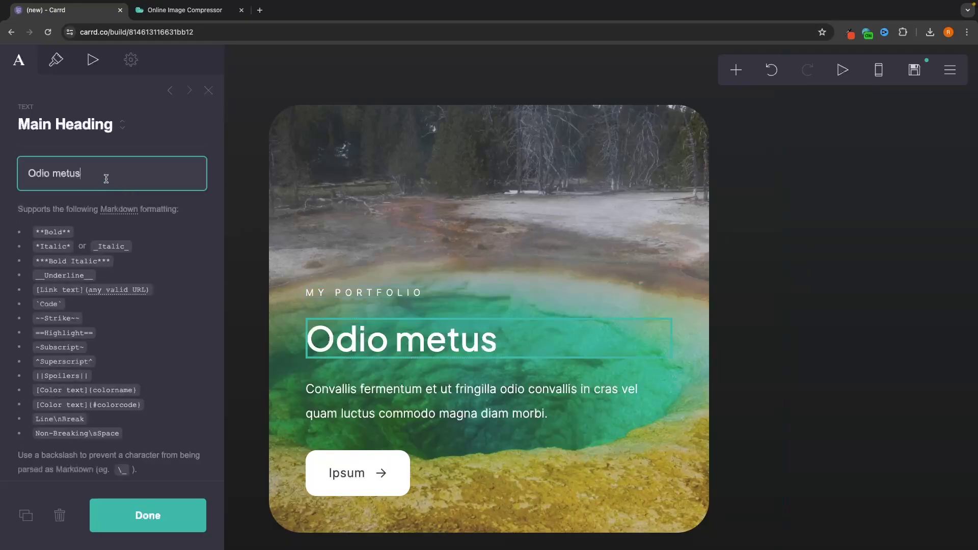
{"action": "left_click_drag", "start_coordinate": [106, 179], "coordinate": [18, 178]}
{"action": "type", "text": "Yl"}
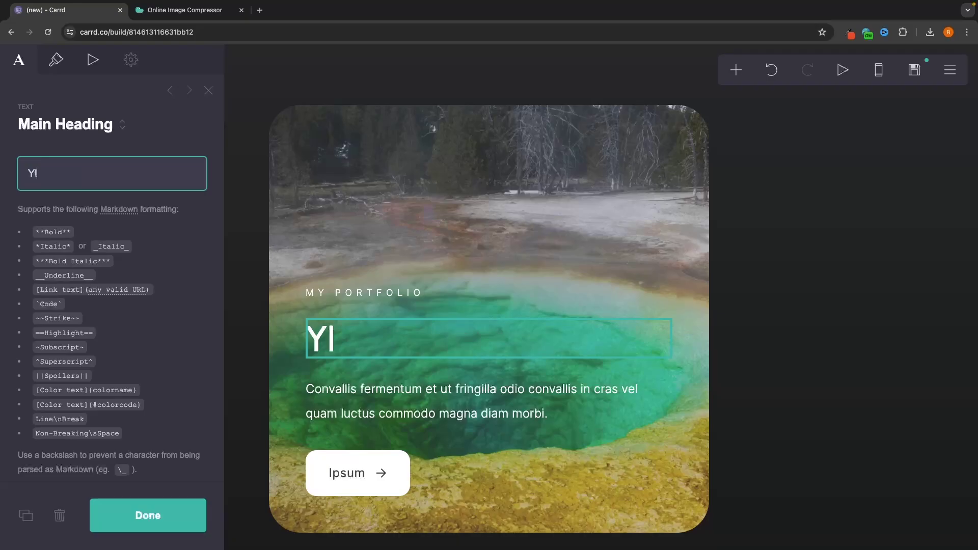
{"action": "key", "text": "BackSpace"}
{"action": "type", "text": "ellowstone National Prak"}
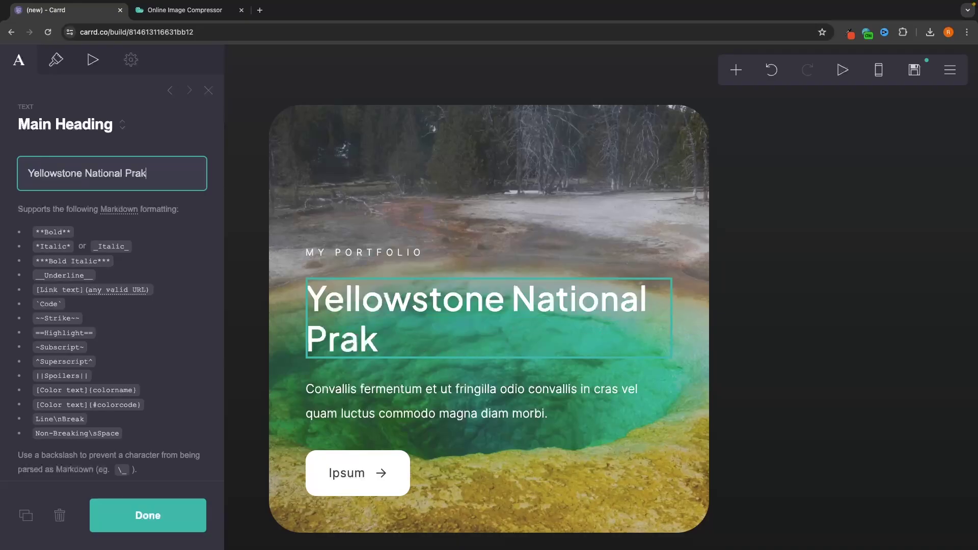
{"action": "key", "text": "BackSpace"}
{"action": "key", "text": "BackSpace"}
{"action": "key", "text": "BackSpace"}
{"action": "type", "text": "ark"}
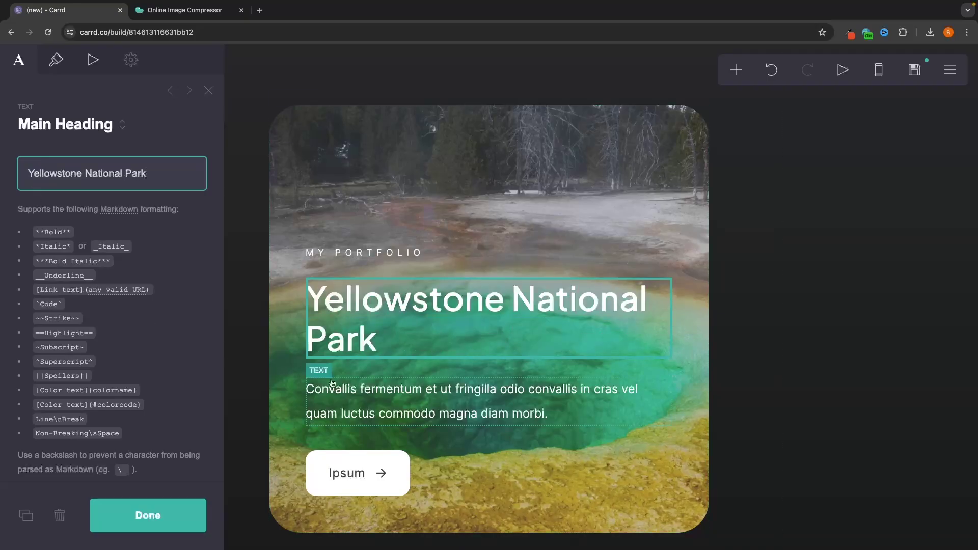
{"action": "left_click", "coordinate": [399, 417]}
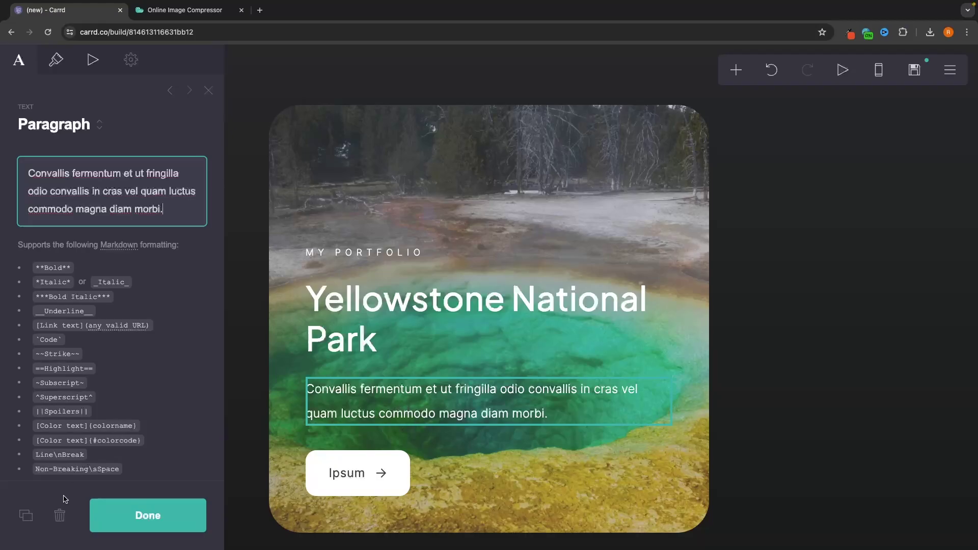
{"action": "left_click", "coordinate": [60, 516]}
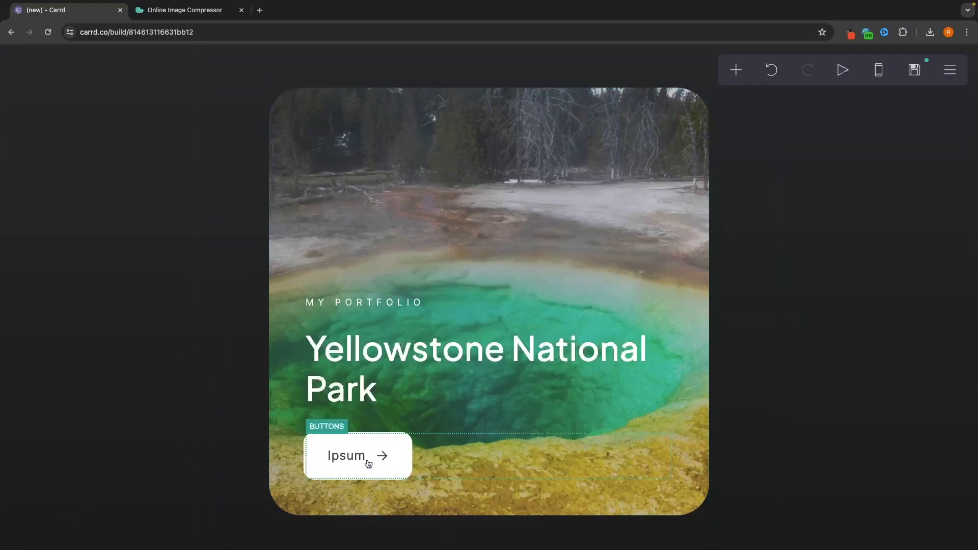
- Rename the card's Ipsum button to 'View here'
{"action": "left_click", "coordinate": [350, 462]}
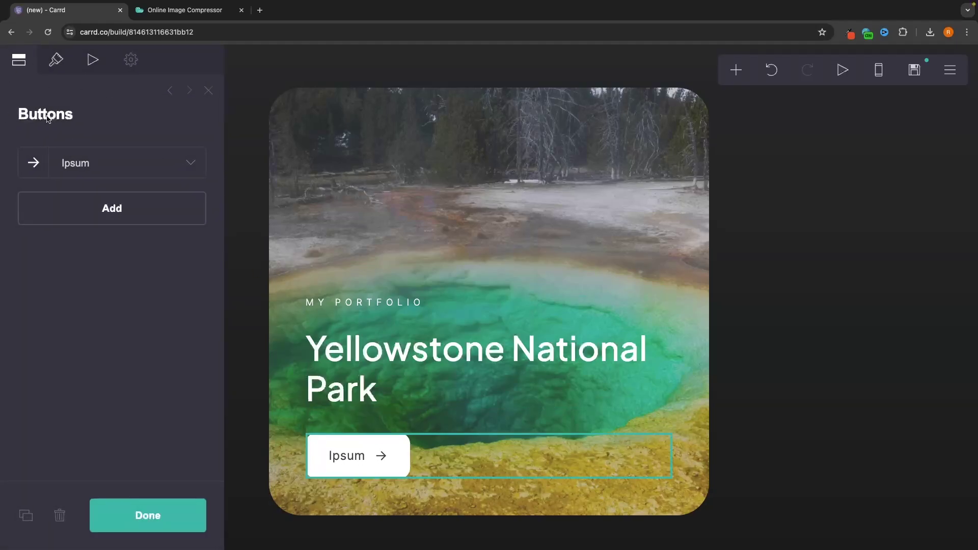
{"action": "left_click", "coordinate": [188, 163]}
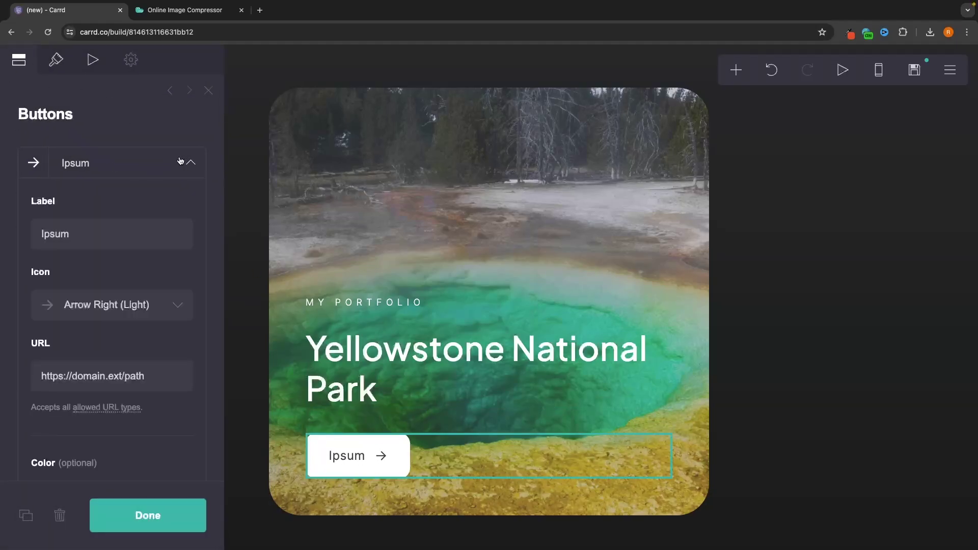
{"action": "double_click", "coordinate": [93, 234]}
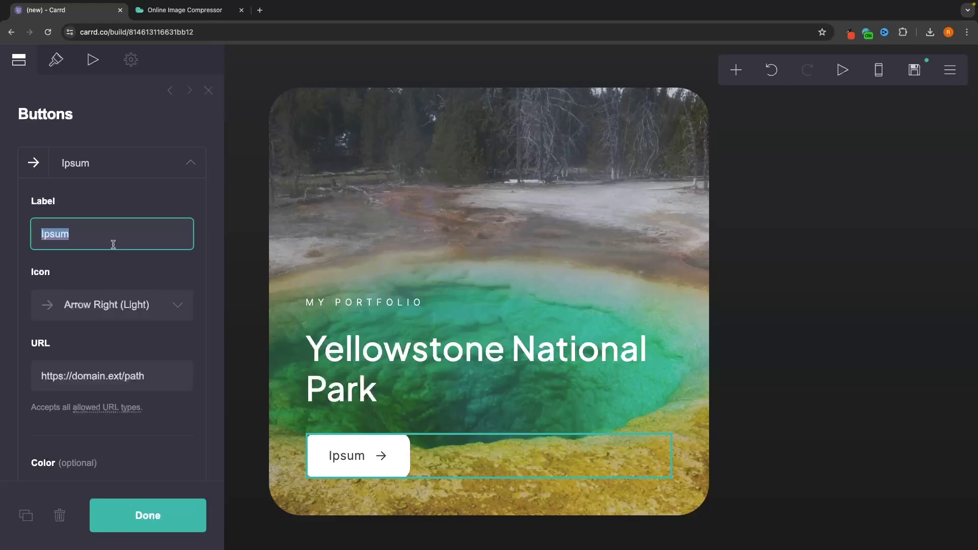
{"action": "type", "text": "View here"}
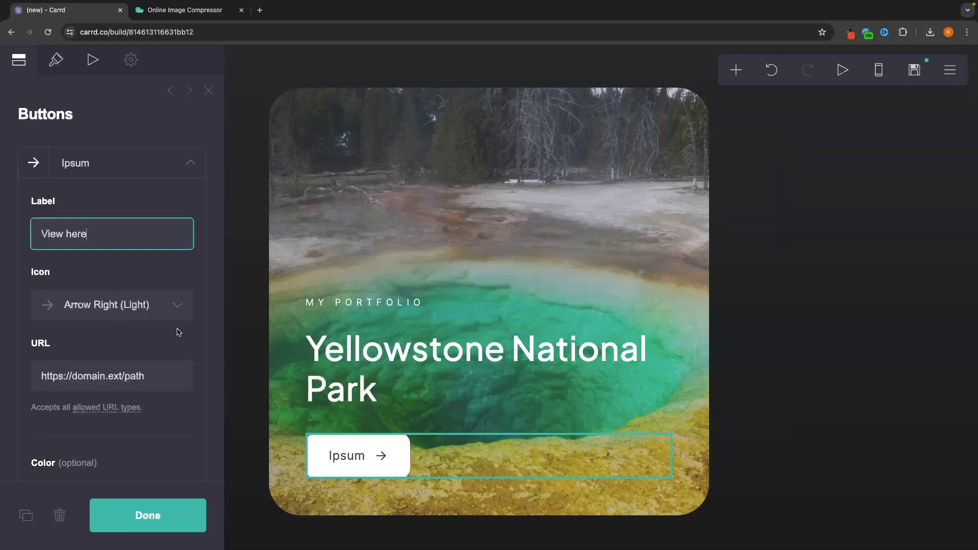
- Change the button icon from the light right arrow to Chevron Right
{"action": "left_click", "coordinate": [168, 312]}
{"action": "scroll", "coordinate": [159, 333], "scroll_direction": "down", "scroll_amount": 2}
{"action": "scroll", "coordinate": [159, 334], "scroll_direction": "down", "scroll_amount": 8}
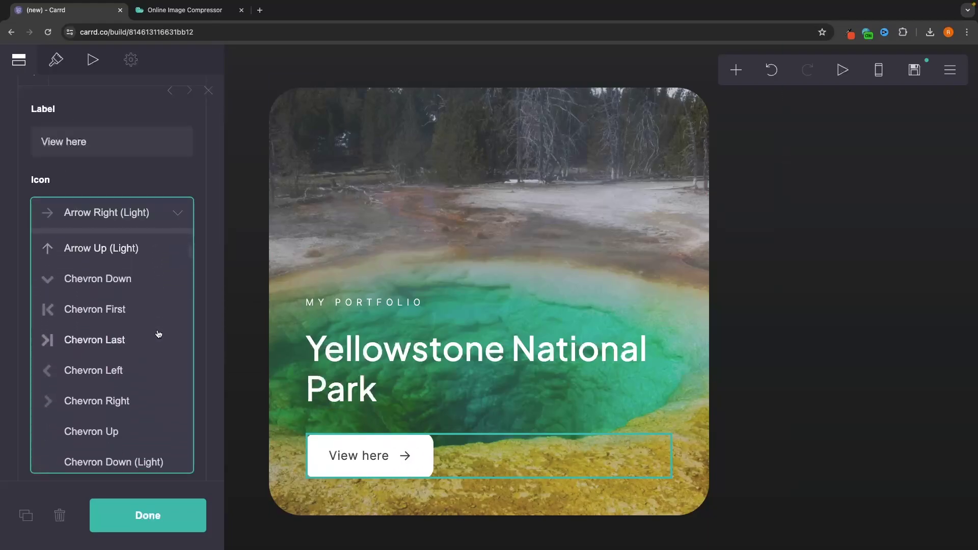
{"action": "scroll", "coordinate": [158, 333], "scroll_direction": "down", "scroll_amount": 2}
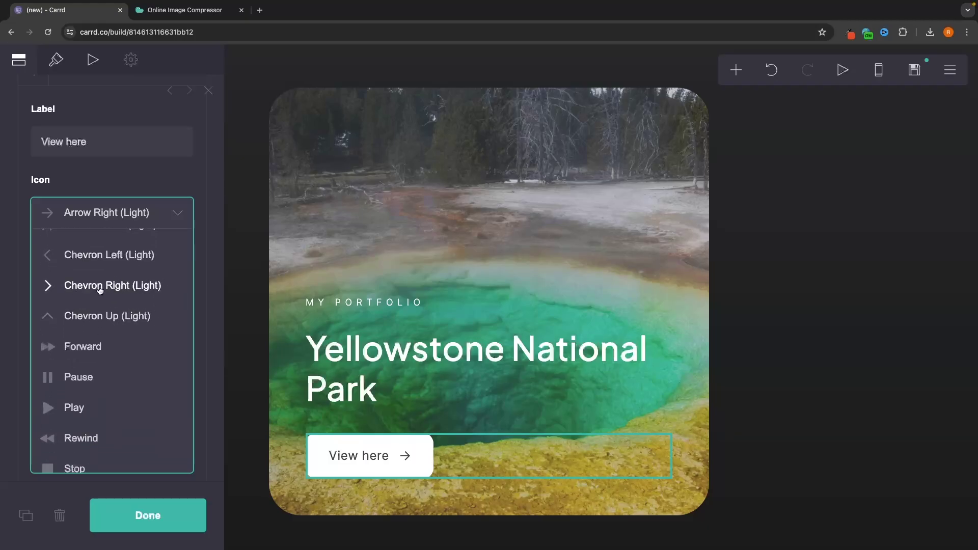
{"action": "scroll", "coordinate": [131, 293], "scroll_direction": "down", "scroll_amount": 15}
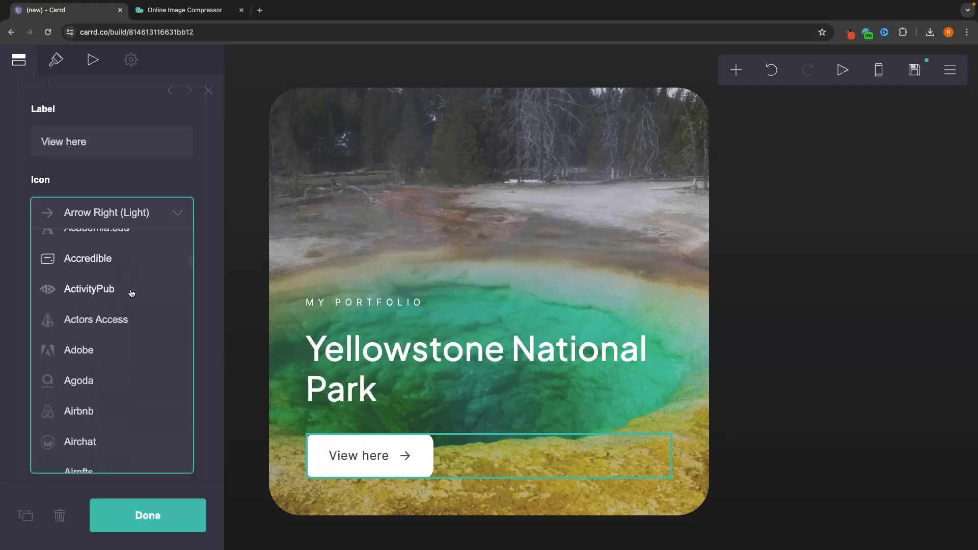
{"action": "scroll", "coordinate": [132, 293], "scroll_direction": "down", "scroll_amount": 6}
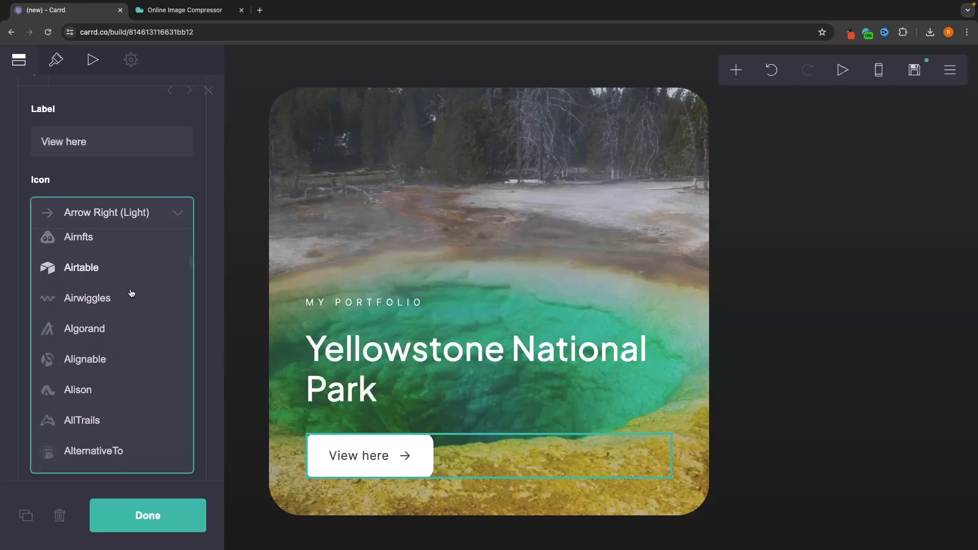
{"action": "scroll", "coordinate": [80, 393], "scroll_direction": "up", "scroll_amount": 4}
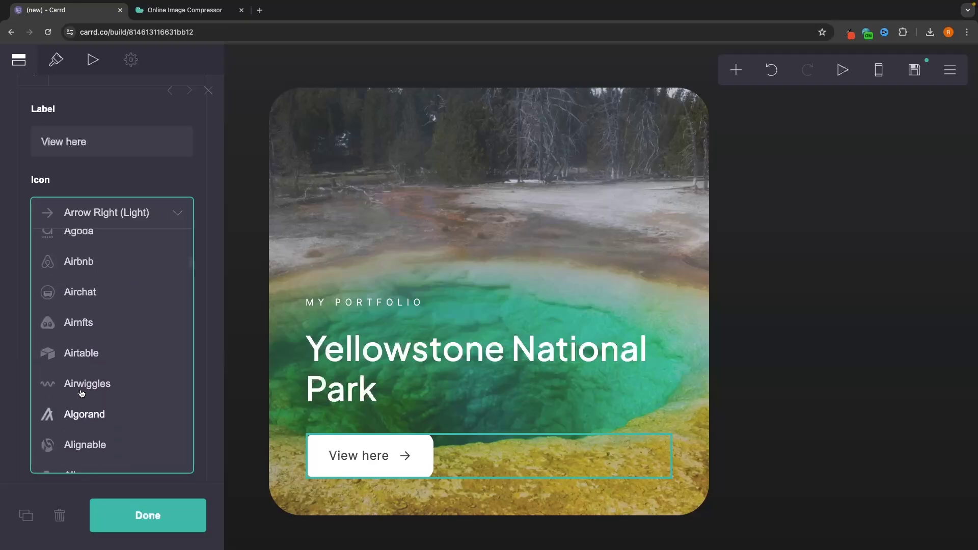
{"action": "scroll", "coordinate": [78, 276], "scroll_direction": "down", "scroll_amount": 10}
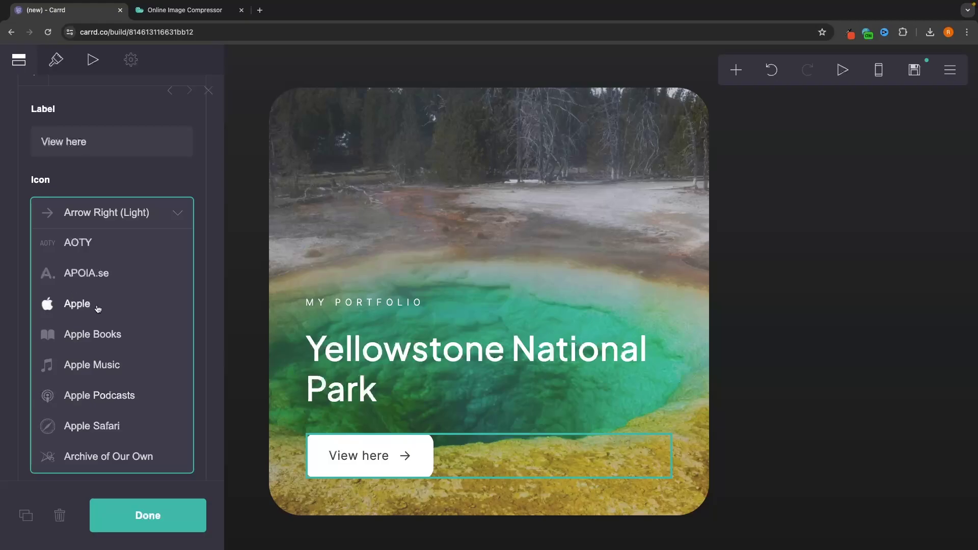
{"action": "left_click", "coordinate": [149, 223]}
{"action": "left_click", "coordinate": [148, 223]}
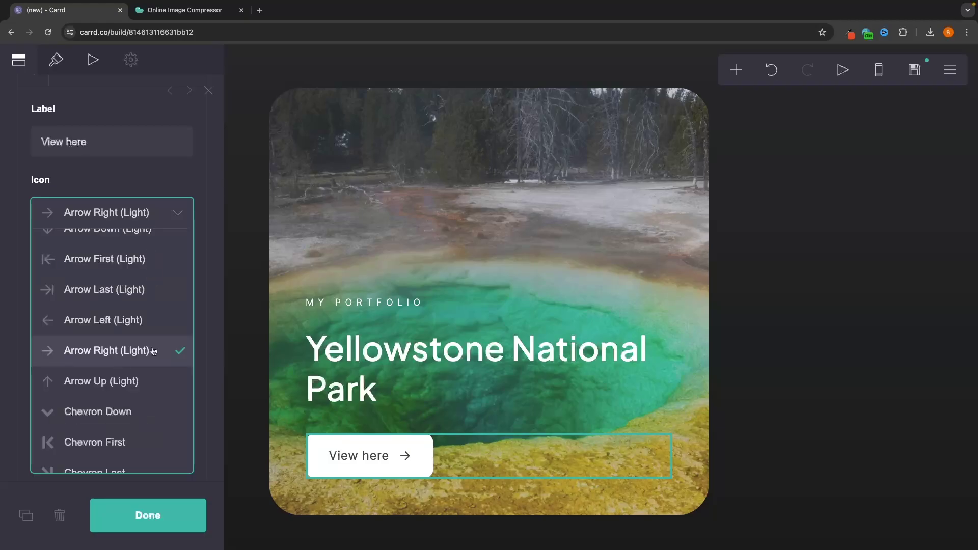
{"action": "scroll", "coordinate": [154, 352], "scroll_direction": "down", "scroll_amount": 3}
{"action": "left_click", "coordinate": [104, 365]}
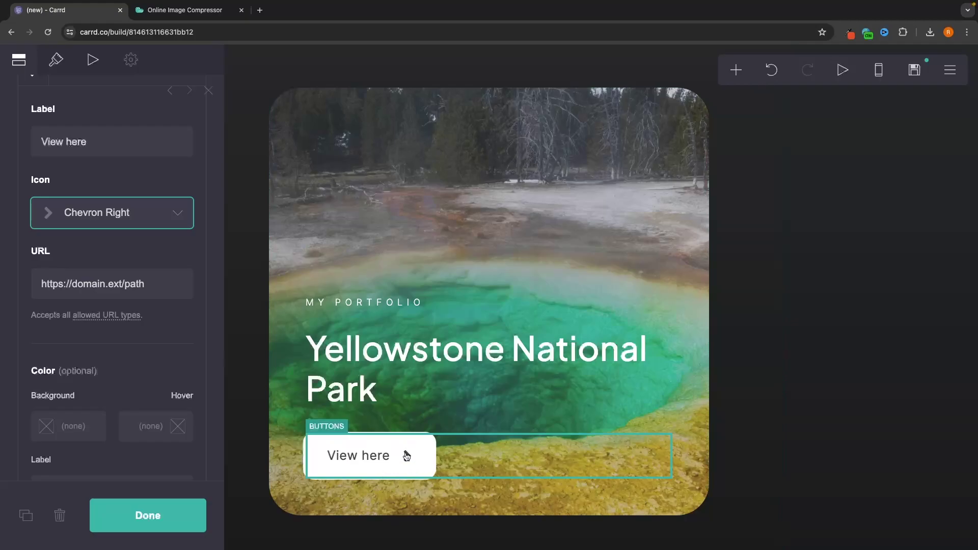
- Set the View here button's background colour to red #FC0000
{"action": "scroll", "coordinate": [146, 320], "scroll_direction": "down", "scroll_amount": 5}
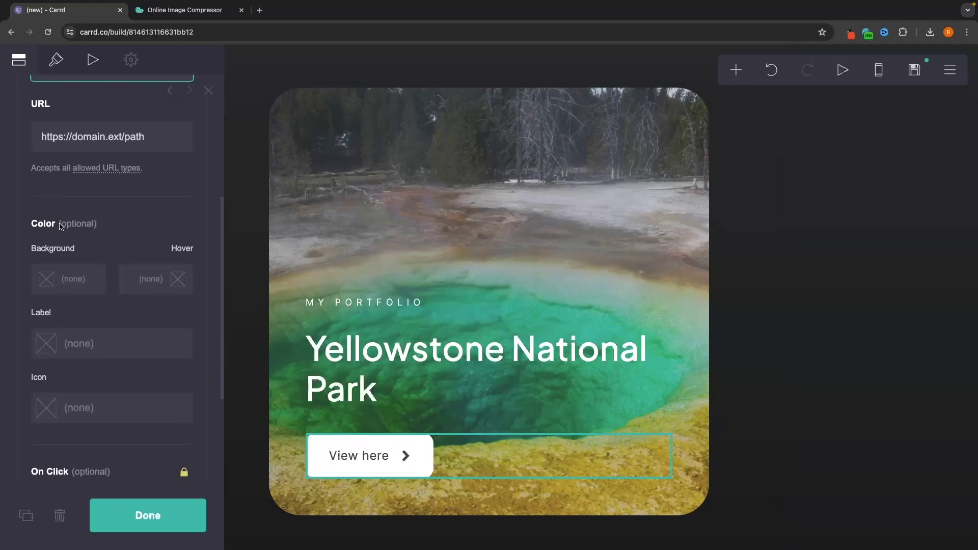
{"action": "left_click", "coordinate": [75, 278]}
{"action": "left_click_drag", "start_coordinate": [135, 322], "coordinate": [212, 306]}
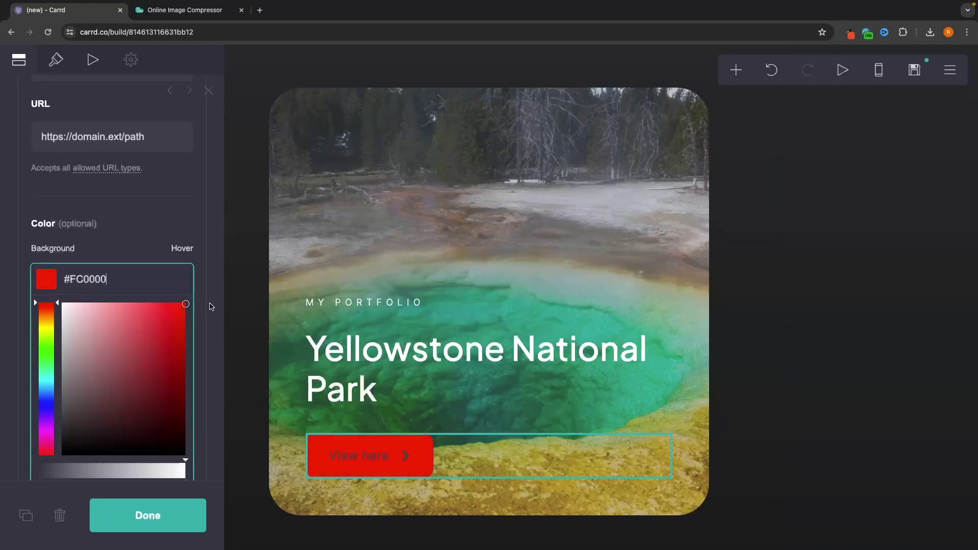
{"action": "left_click", "coordinate": [200, 296]}
- Set the button's hover colour to bright blue #0019FF
{"action": "left_click", "coordinate": [148, 278]}
{"action": "left_click", "coordinate": [128, 329]}
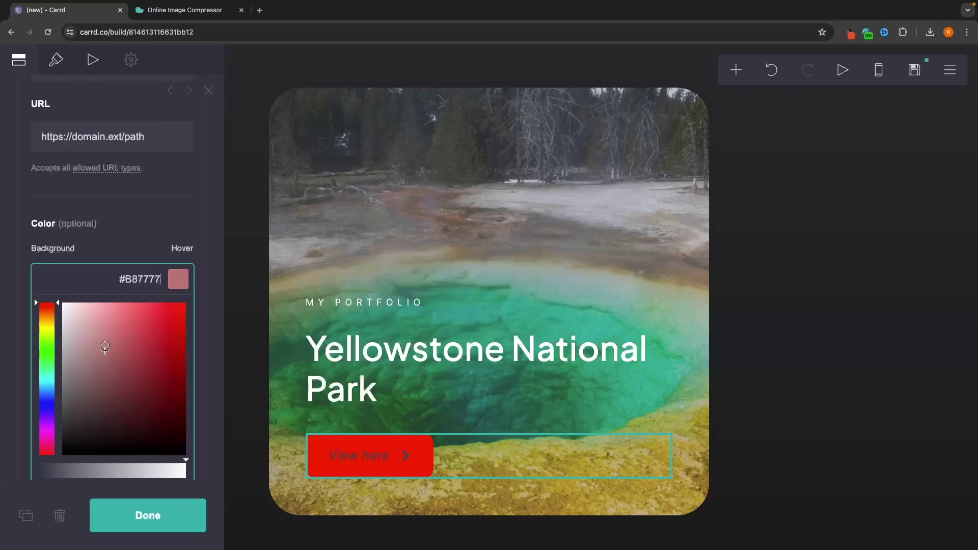
{"action": "scroll", "coordinate": [38, 292], "scroll_direction": "down", "scroll_amount": 1}
{"action": "scroll", "coordinate": [61, 293], "scroll_direction": "down", "scroll_amount": 3}
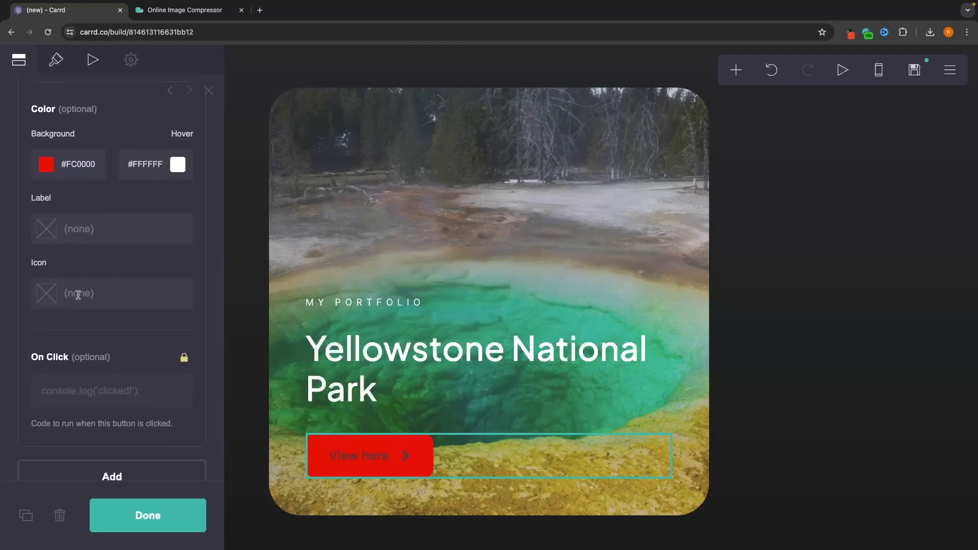
{"action": "scroll", "coordinate": [93, 298], "scroll_direction": "up", "scroll_amount": 3}
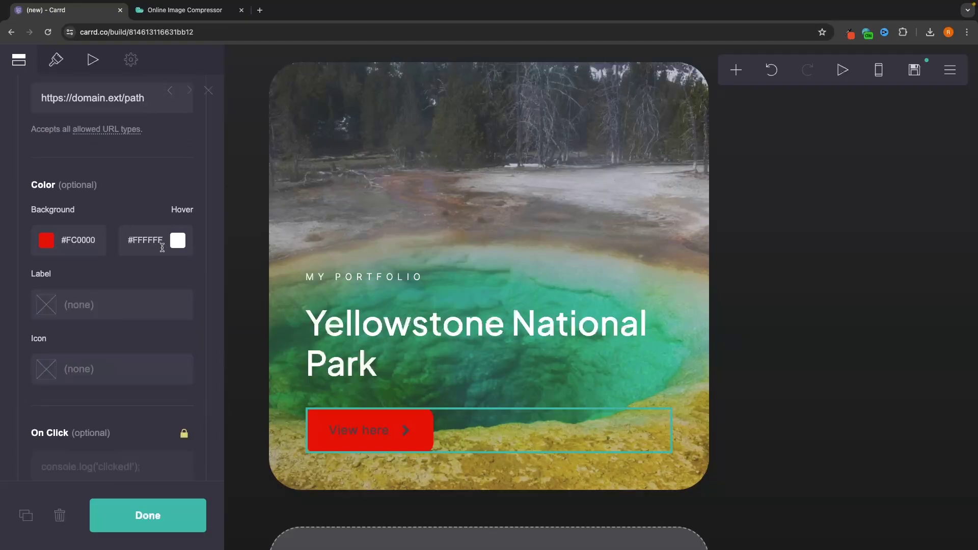
{"action": "left_click", "coordinate": [181, 240]}
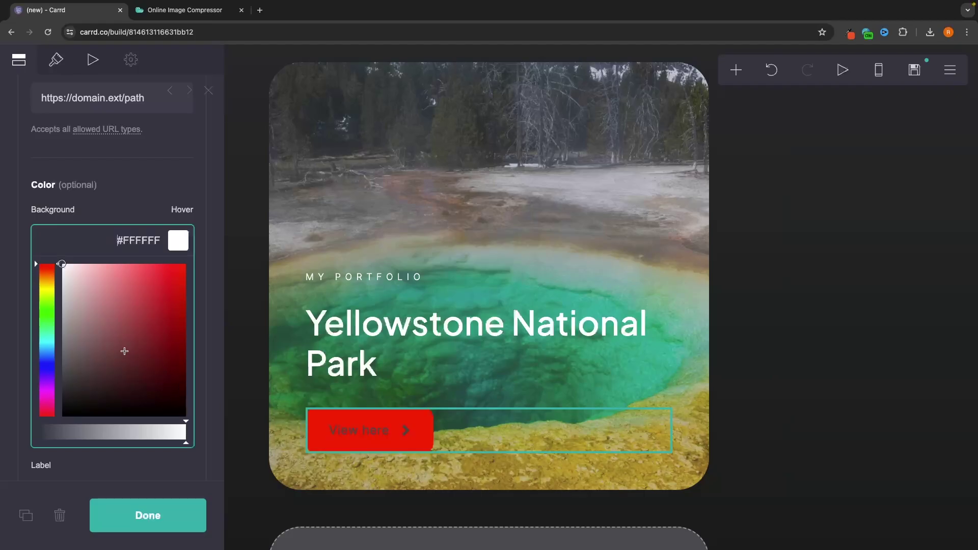
{"action": "left_click_drag", "start_coordinate": [54, 295], "coordinate": [54, 363]}
{"action": "left_click_drag", "start_coordinate": [123, 358], "coordinate": [214, 263]}
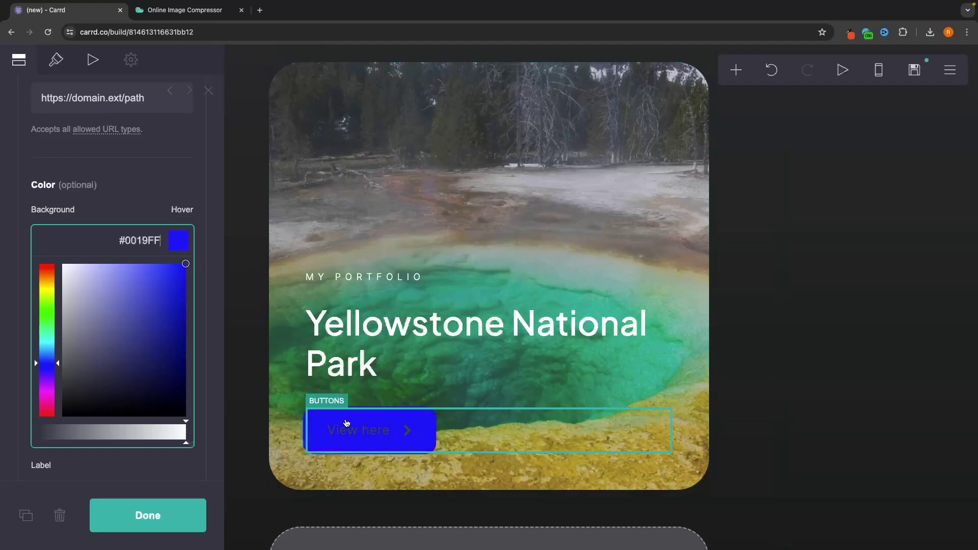
- Select the footer's social icons row showing X, Instagram, Message (Alt) and Email (Alt)
{"action": "left_click", "coordinate": [755, 278]}
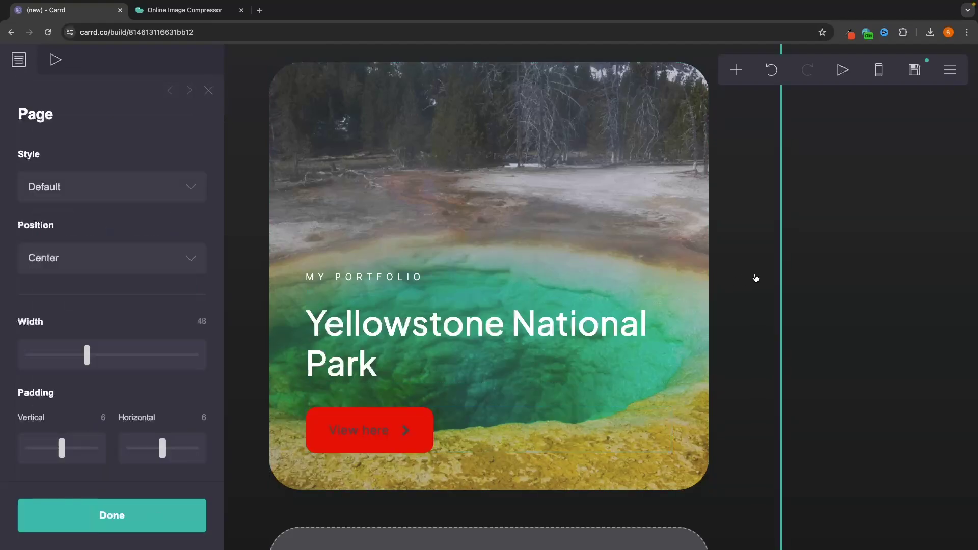
{"action": "scroll", "coordinate": [755, 277], "scroll_direction": "down", "scroll_amount": 10}
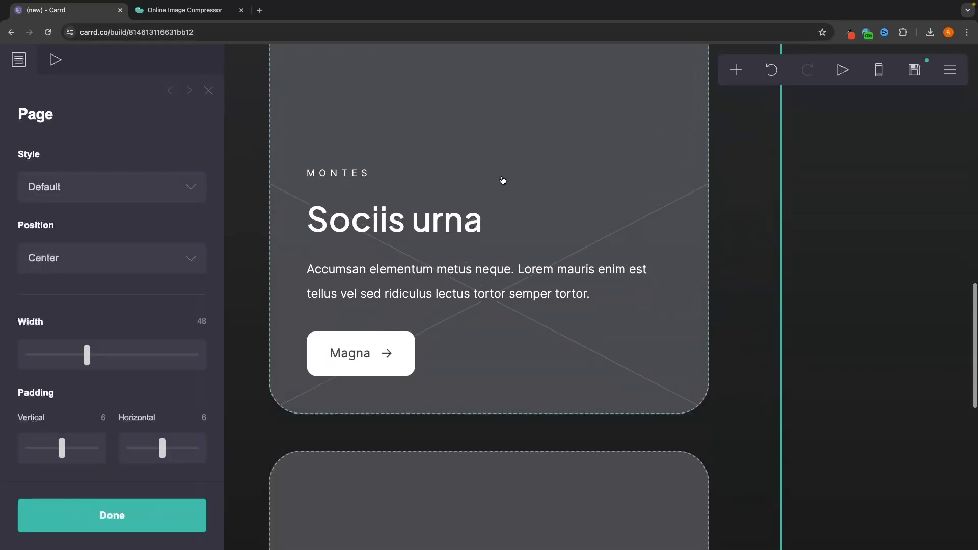
{"action": "scroll", "coordinate": [503, 179], "scroll_direction": "down", "scroll_amount": 10}
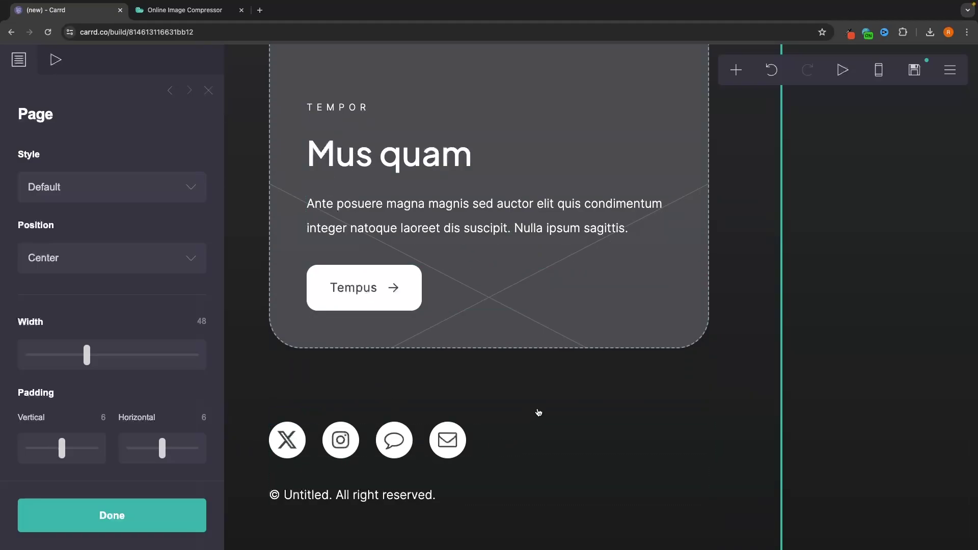
{"action": "left_click", "coordinate": [483, 439]}
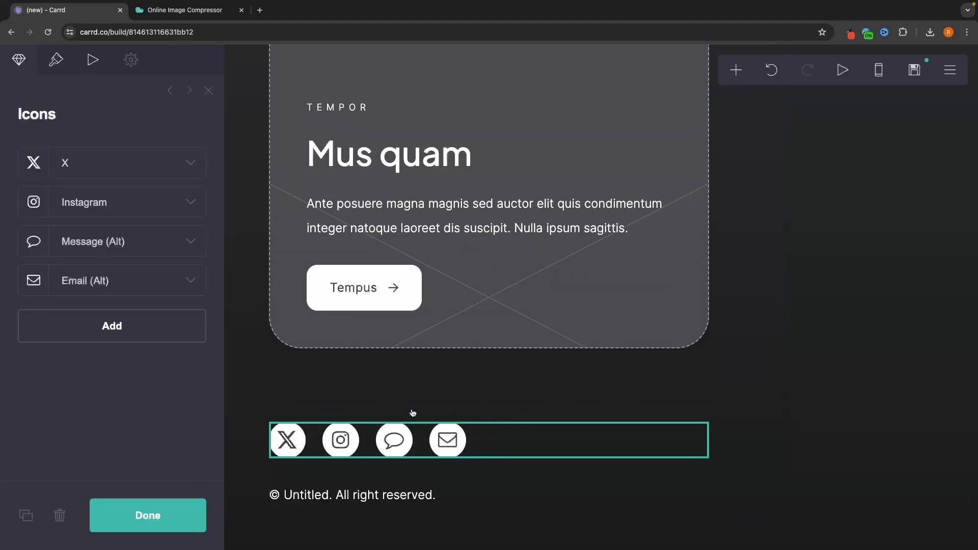
- Change the first footer icon from X to Facebook
{"action": "left_click", "coordinate": [163, 172]}
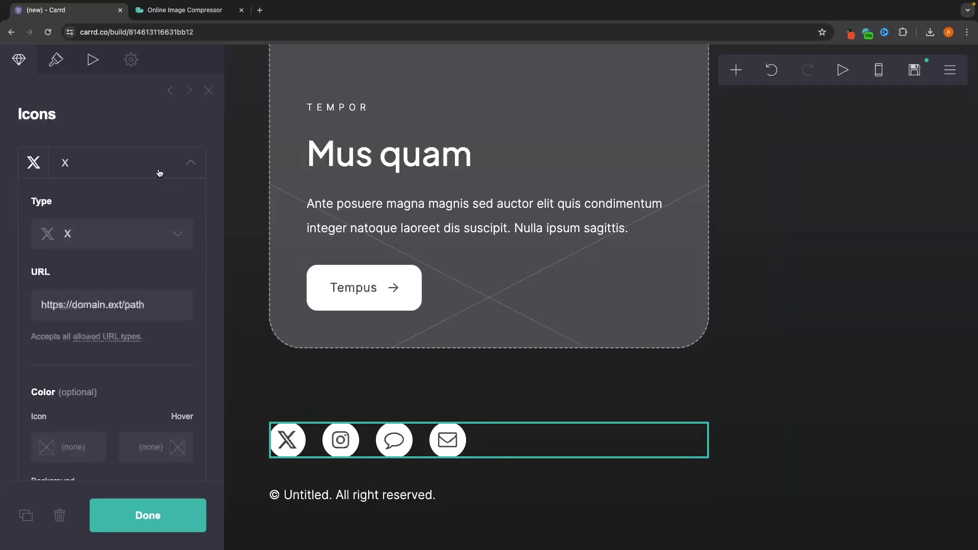
{"action": "left_click", "coordinate": [97, 214]}
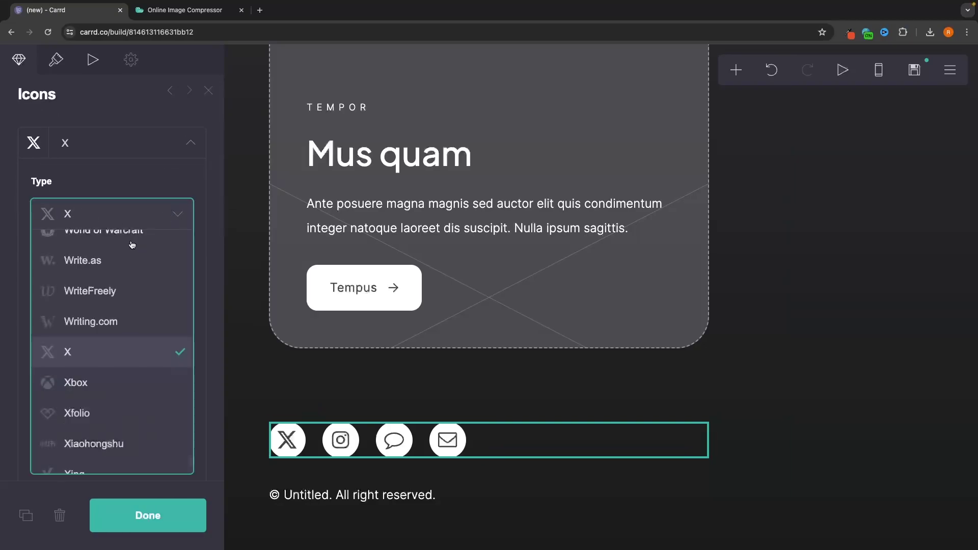
{"action": "scroll", "coordinate": [131, 280], "scroll_direction": "up", "scroll_amount": 3}
{"action": "scroll", "coordinate": [130, 278], "scroll_direction": "up", "scroll_amount": 5}
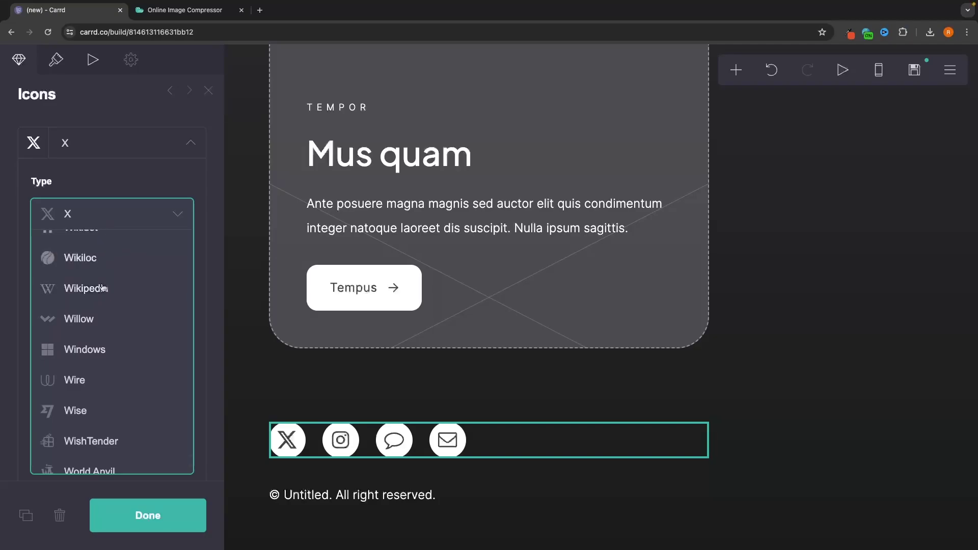
{"action": "scroll", "coordinate": [103, 328], "scroll_direction": "down", "scroll_amount": 2}
{"action": "scroll", "coordinate": [103, 327], "scroll_direction": "up", "scroll_amount": 10}
{"action": "scroll", "coordinate": [103, 328], "scroll_direction": "up", "scroll_amount": 15}
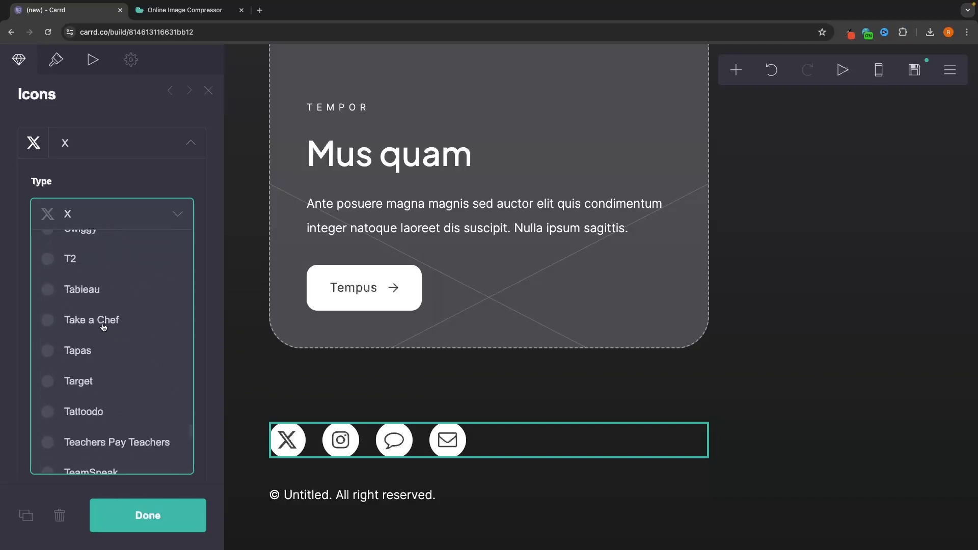
{"action": "scroll", "coordinate": [104, 327], "scroll_direction": "up", "scroll_amount": 15}
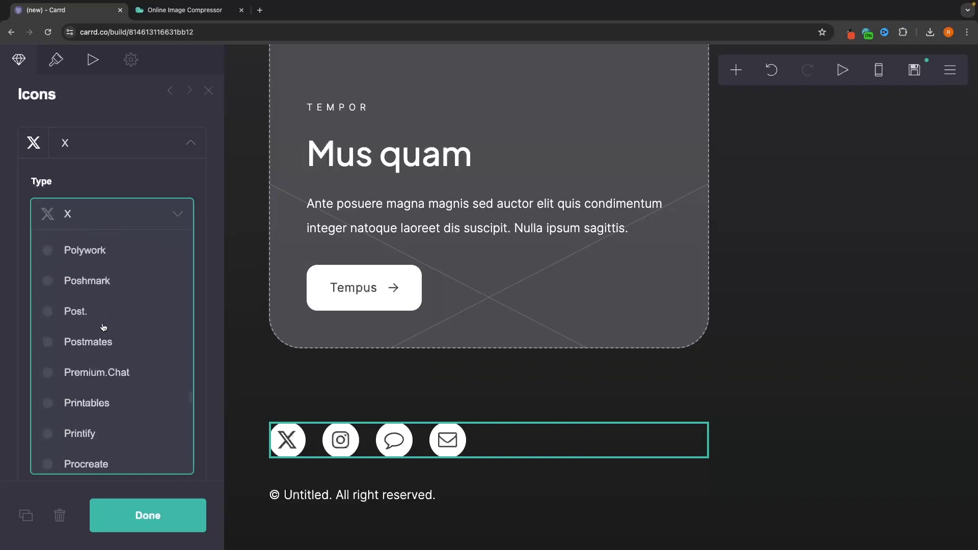
{"action": "scroll", "coordinate": [104, 328], "scroll_direction": "up", "scroll_amount": 15}
{"action": "left_click", "coordinate": [111, 274]}
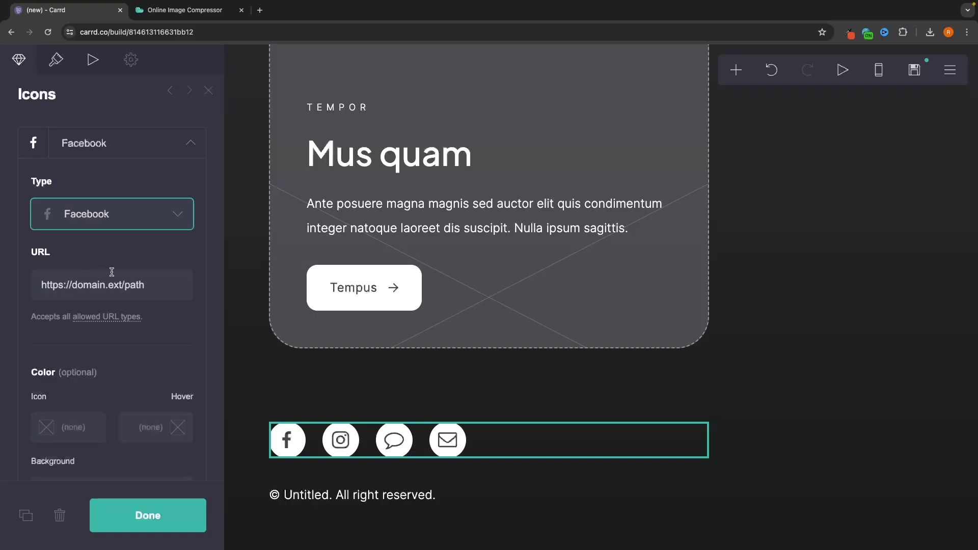
- Clear the Facebook icon's link URL and review the icon row's Style settings
{"action": "left_click_drag", "start_coordinate": [164, 287], "coordinate": [28, 290]}
{"action": "key", "text": "BackSpace"}
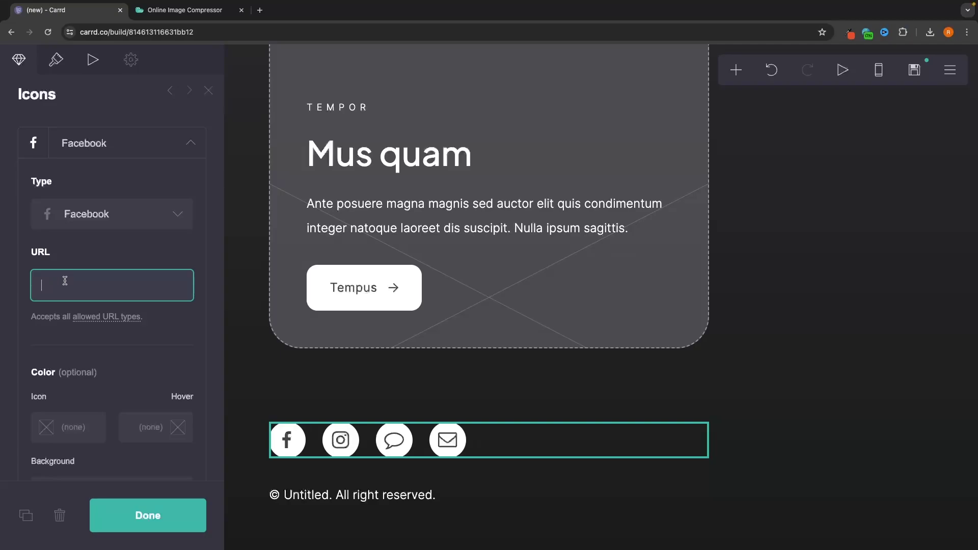
{"action": "left_click", "coordinate": [146, 326]}
{"action": "scroll", "coordinate": [152, 326], "scroll_direction": "down", "scroll_amount": 4}
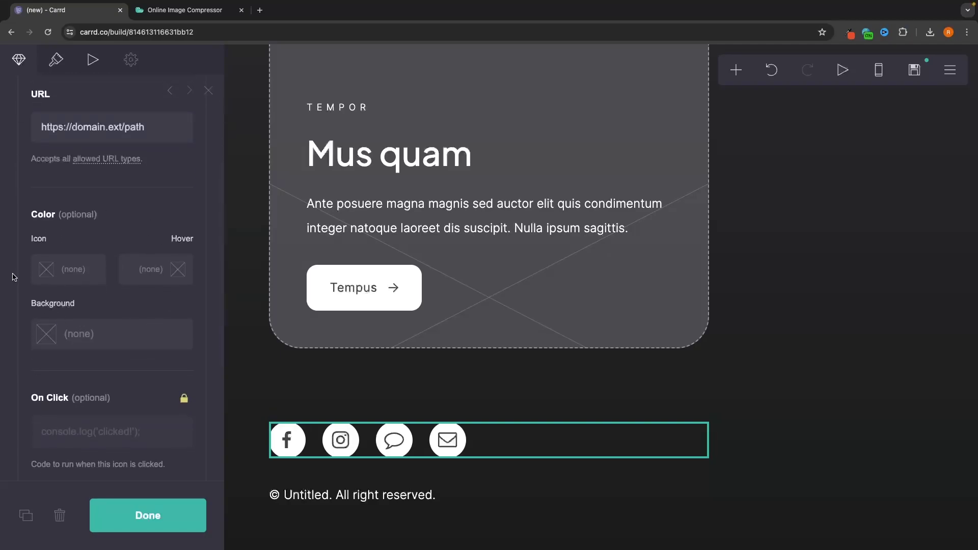
{"action": "scroll", "coordinate": [92, 256], "scroll_direction": "down", "scroll_amount": 2}
{"action": "left_click", "coordinate": [56, 59]}
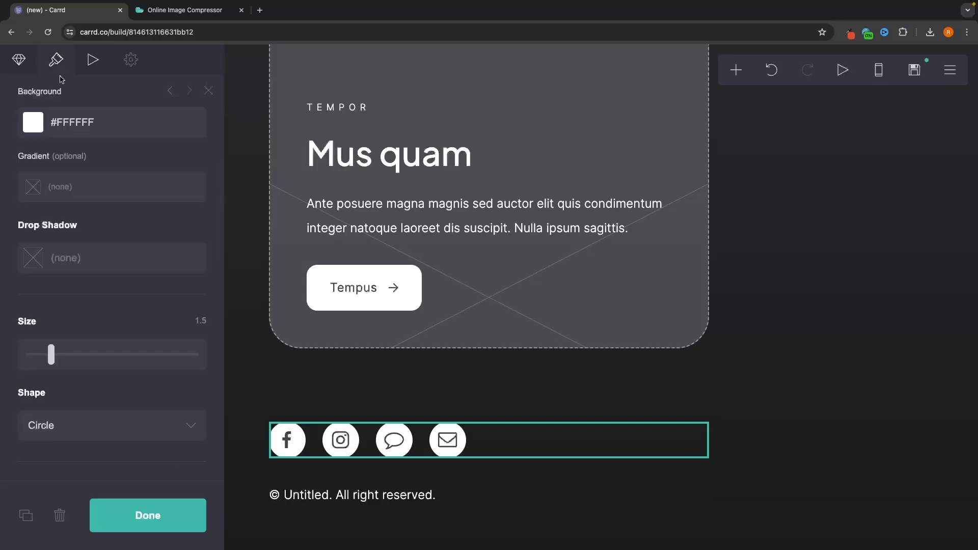
{"action": "scroll", "coordinate": [93, 192], "scroll_direction": "down", "scroll_amount": 1}
{"action": "scroll", "coordinate": [93, 192], "scroll_direction": "up", "scroll_amount": 5}
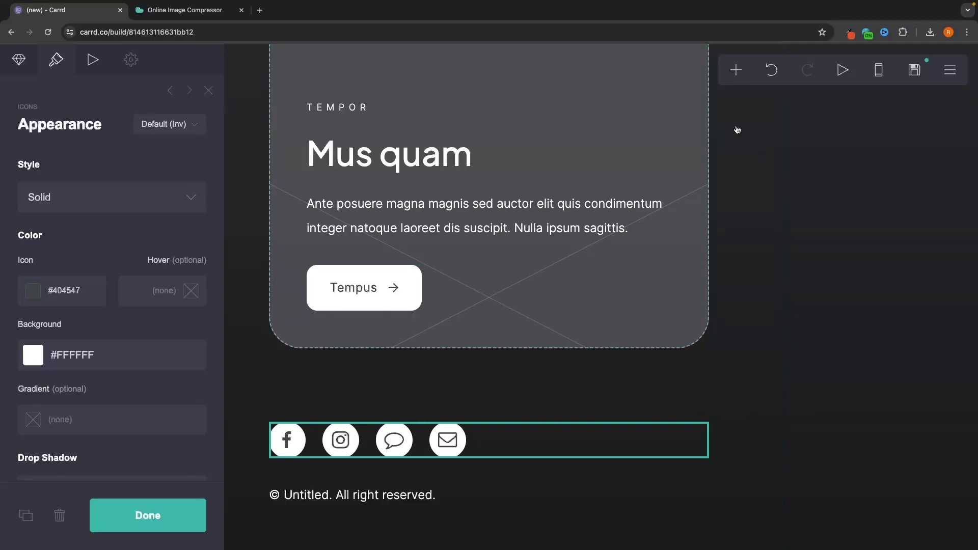
{"action": "left_click", "coordinate": [737, 70]}
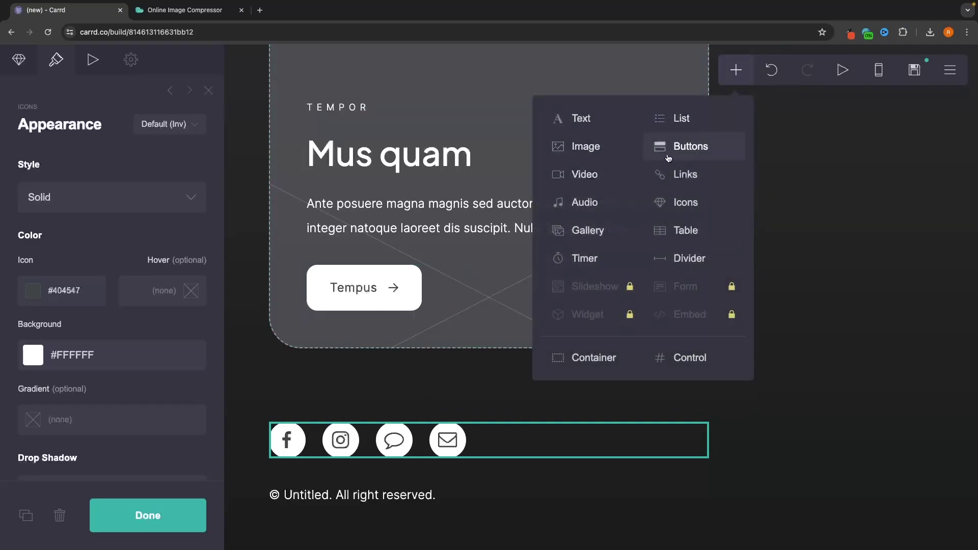
- Add a bullet list with items jfnrkejgnrejkgn, nefkjenwfkjen and fewjnfwekjfn
{"action": "left_click", "coordinate": [667, 118]}
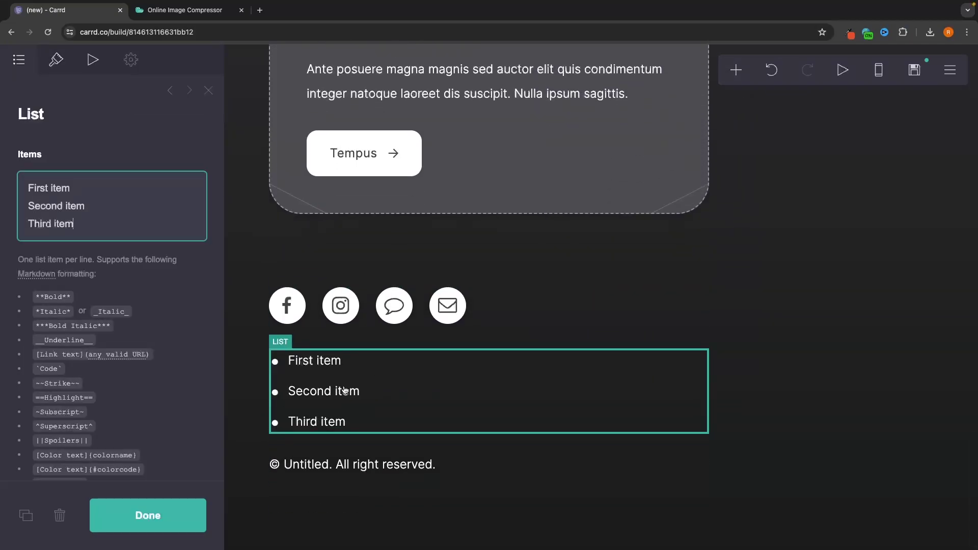
{"action": "left_click_drag", "start_coordinate": [81, 224], "coordinate": [13, 176]}
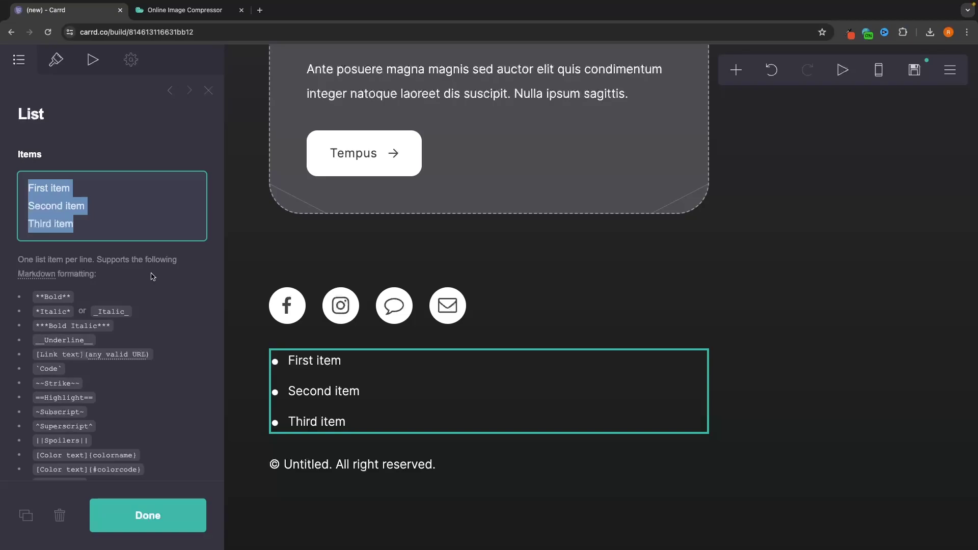
{"action": "key", "text": "BackSpace"}
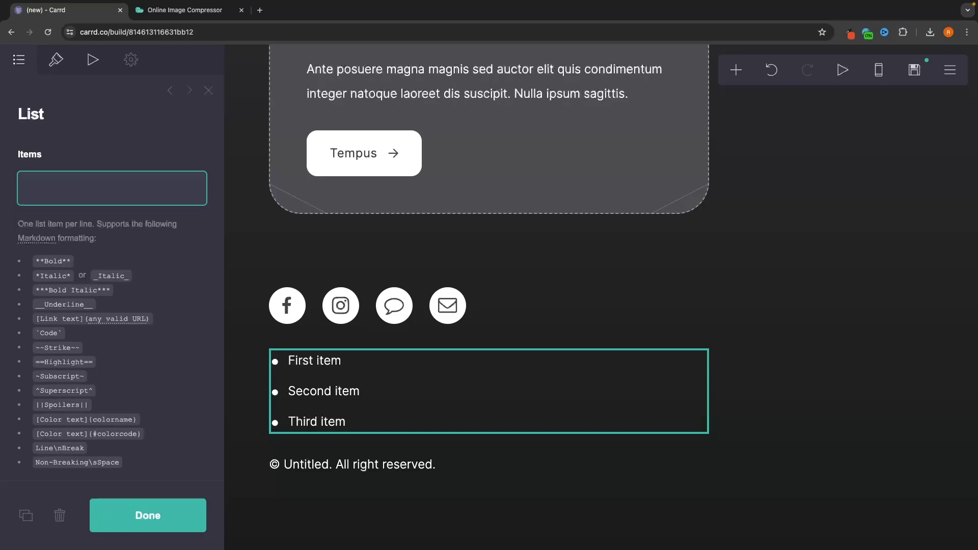
{"action": "type", "text": "jfnrkejgnrejkgn"}
{"action": "key", "text": "Return"}
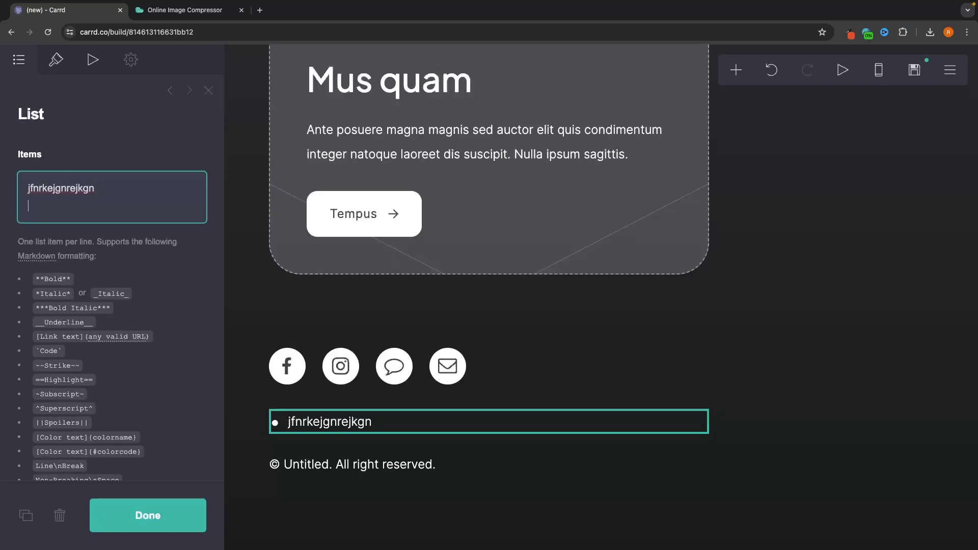
{"action": "type", "text": "nefkjenwfkjen"}
{"action": "key", "text": "Return"}
{"action": "type", "text": "fewjnfwekjfn"}
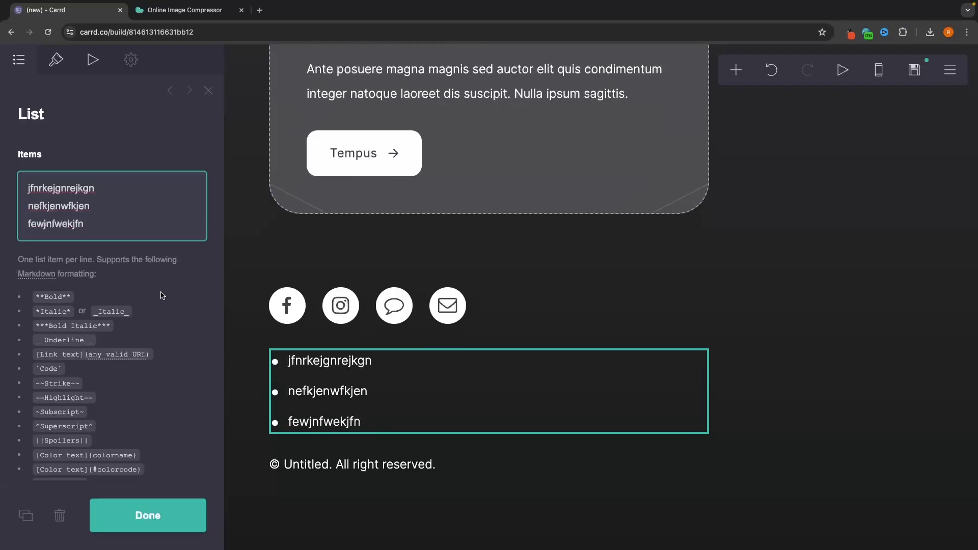
{"action": "scroll", "coordinate": [162, 296], "scroll_direction": "down", "scroll_amount": 3}
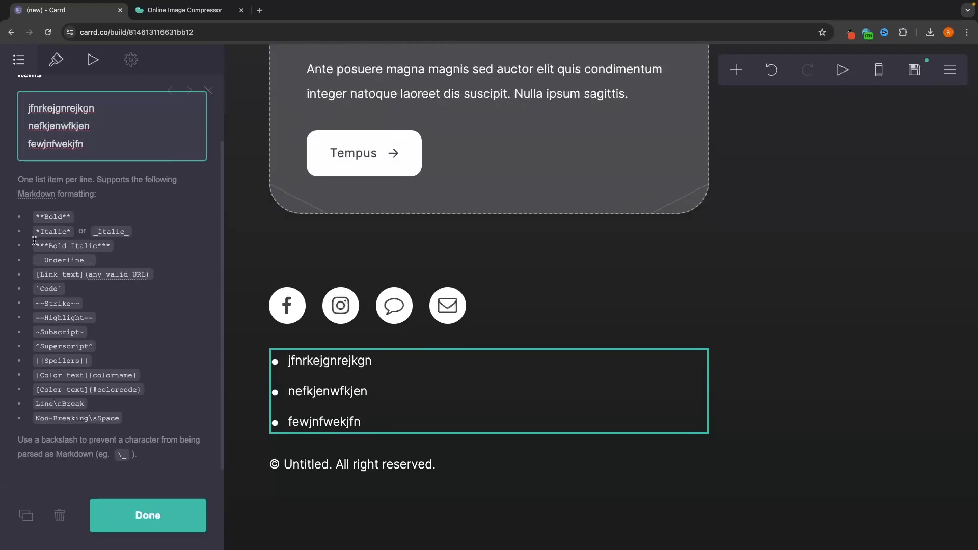
{"action": "left_click", "coordinate": [733, 71]}
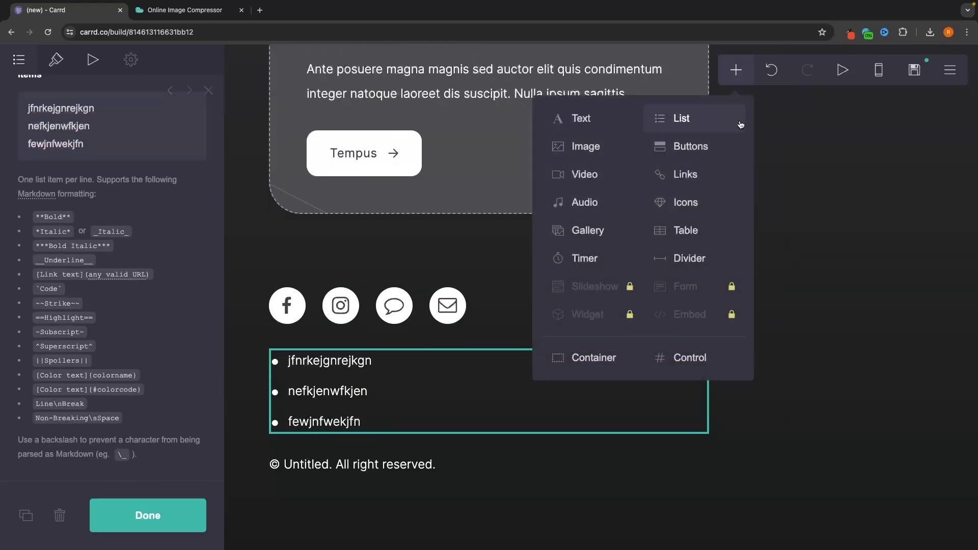
- Add an embed-type Video element below the bullet list and copy the YouTube URL from Safari
{"action": "left_click", "coordinate": [591, 175]}
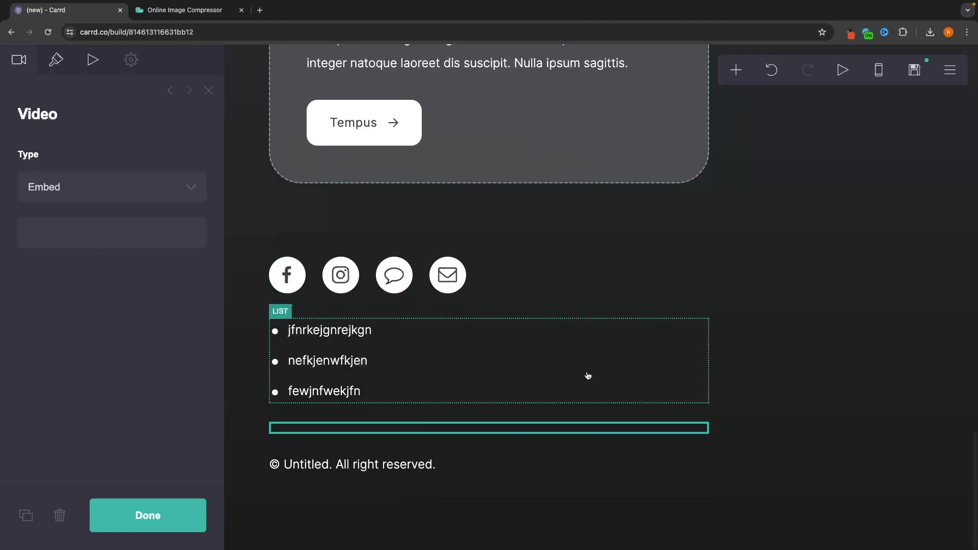
{"action": "left_click", "coordinate": [65, 235]}
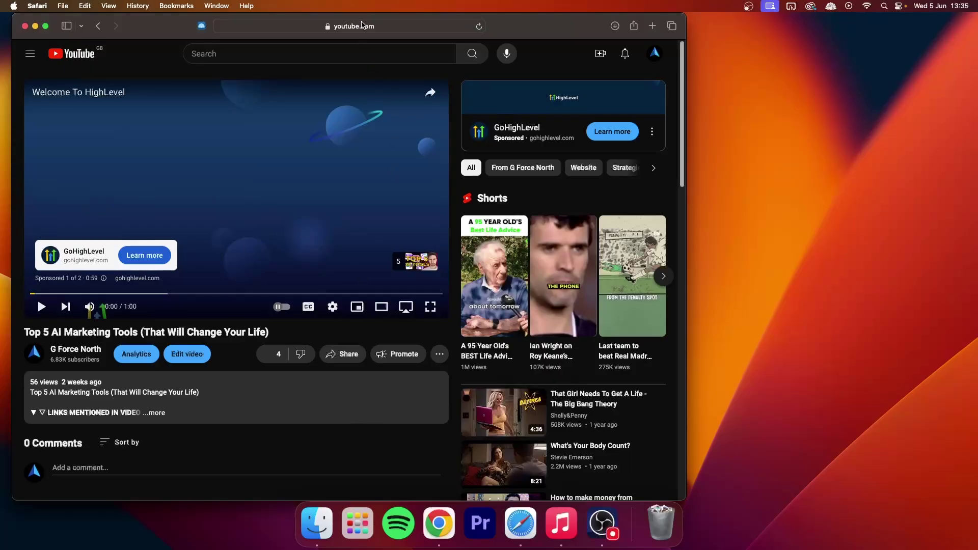
{"action": "left_click", "coordinate": [362, 25]}
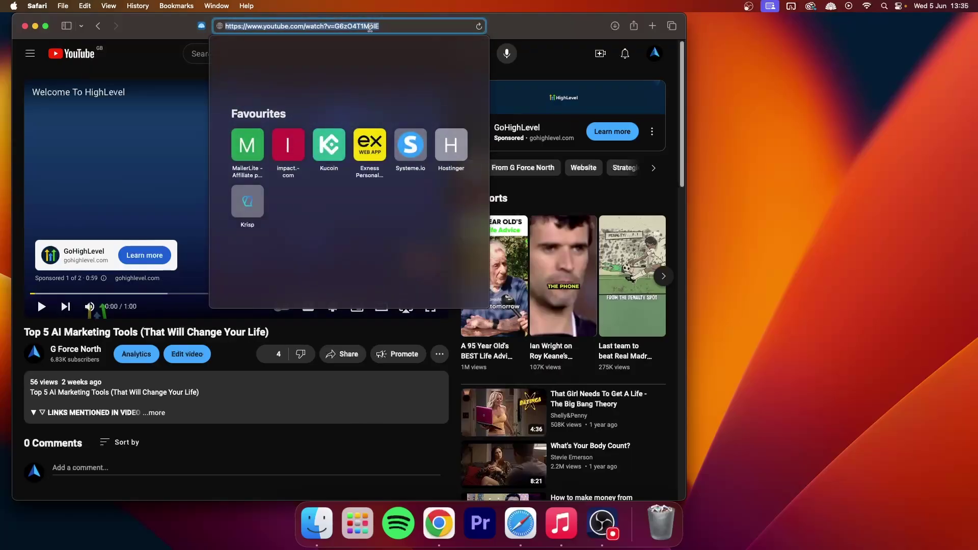
{"action": "key", "text": "super+c"}
{"action": "key", "text": "ctrl+Right"}
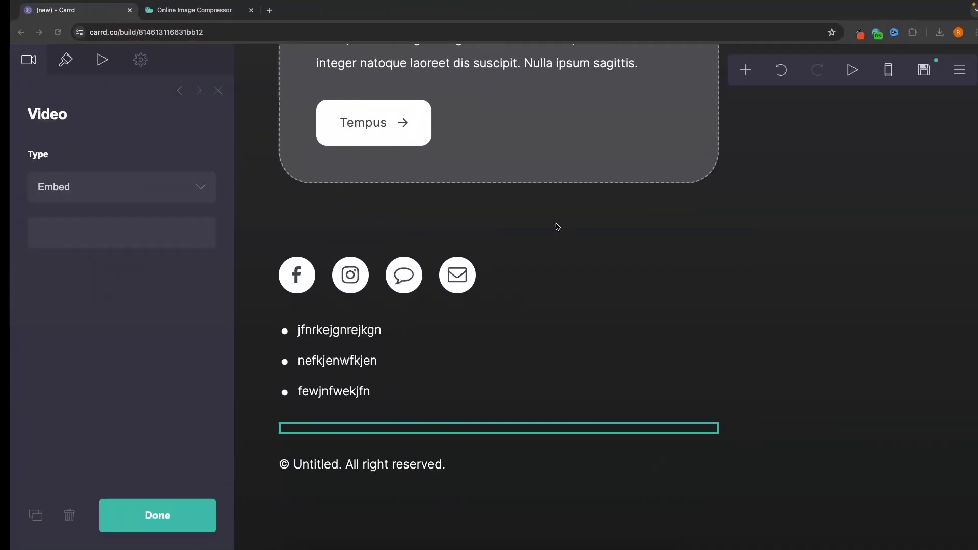
- Paste the YouTube link into the video's embed field and review the element
{"action": "key", "text": "super+v"}
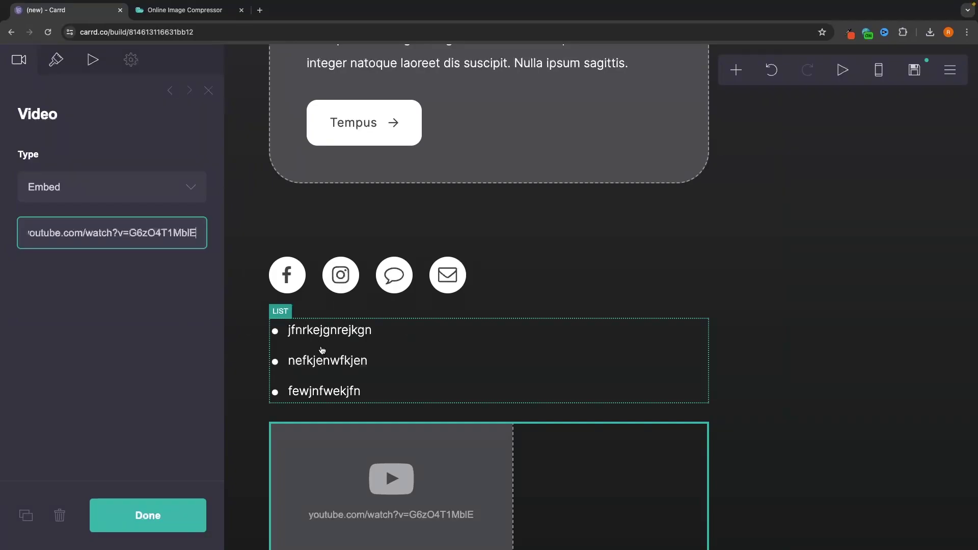
{"action": "scroll", "coordinate": [322, 349], "scroll_direction": "down", "scroll_amount": 3}
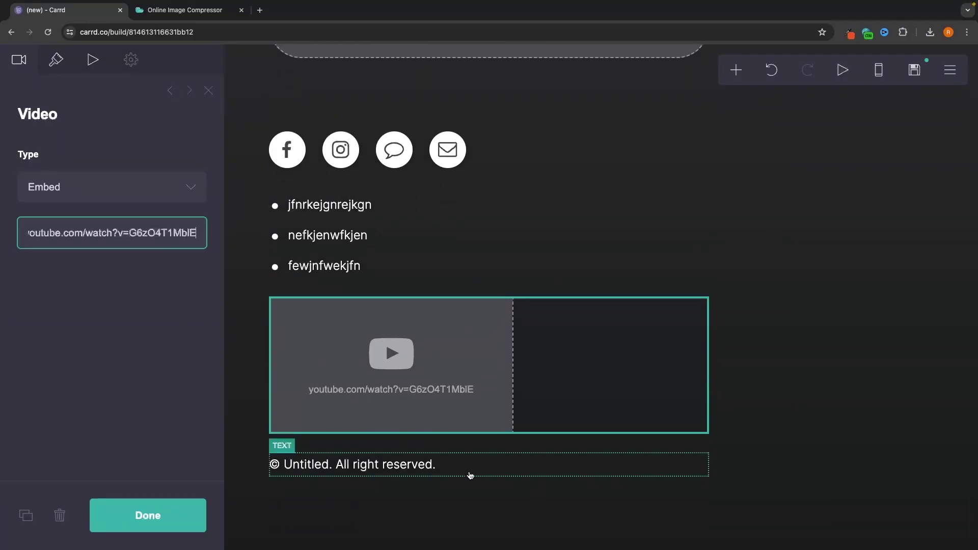
{"action": "left_click", "coordinate": [778, 426]}
{"action": "left_click", "coordinate": [444, 352]}
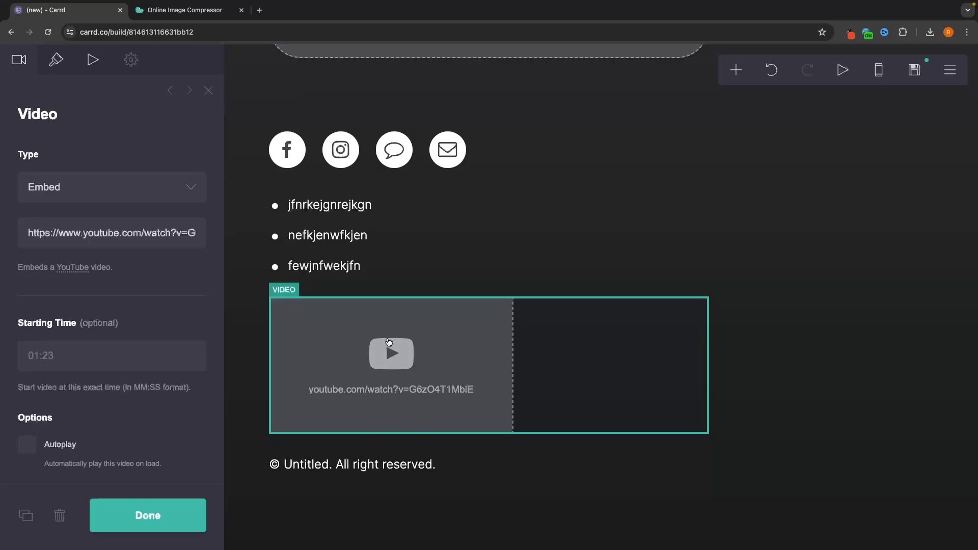
- Deselect the video, check the page and start publishing the site
{"action": "left_click", "coordinate": [661, 258]}
{"action": "scroll", "coordinate": [661, 256], "scroll_direction": "up", "scroll_amount": 1}
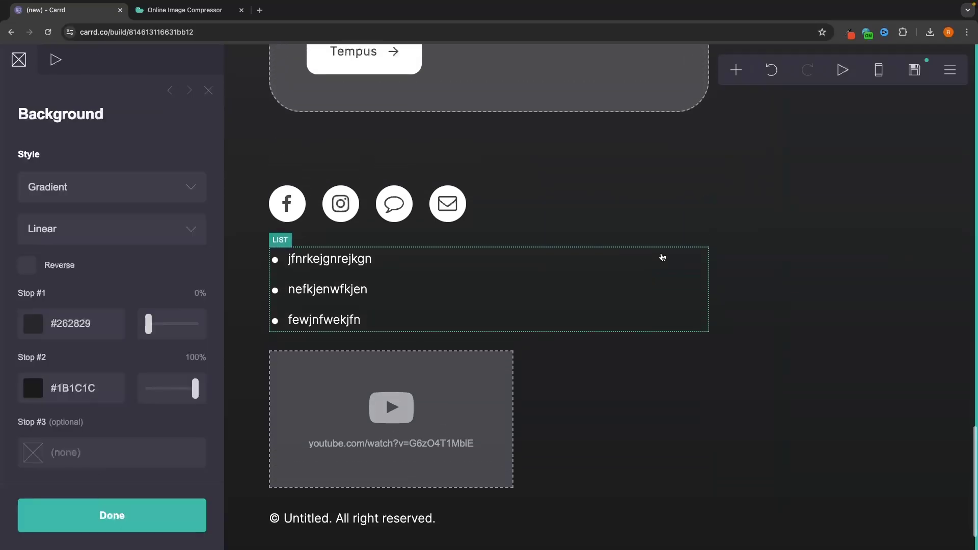
{"action": "scroll", "coordinate": [373, 281], "scroll_direction": "down", "scroll_amount": 1}
{"action": "left_click", "coordinate": [914, 72]}
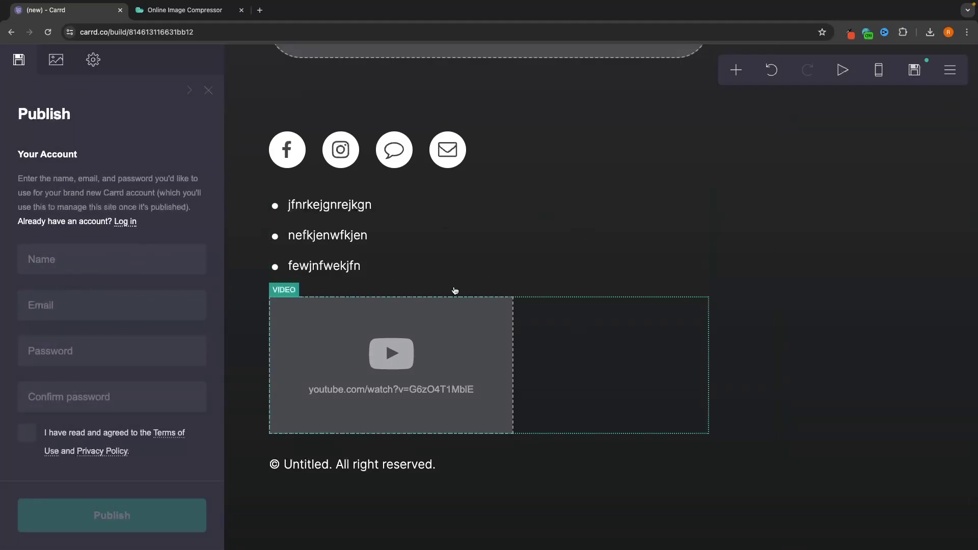
- Enter the account holder's name and e-mail for the new Carrd account
{"action": "left_click", "coordinate": [52, 262]}
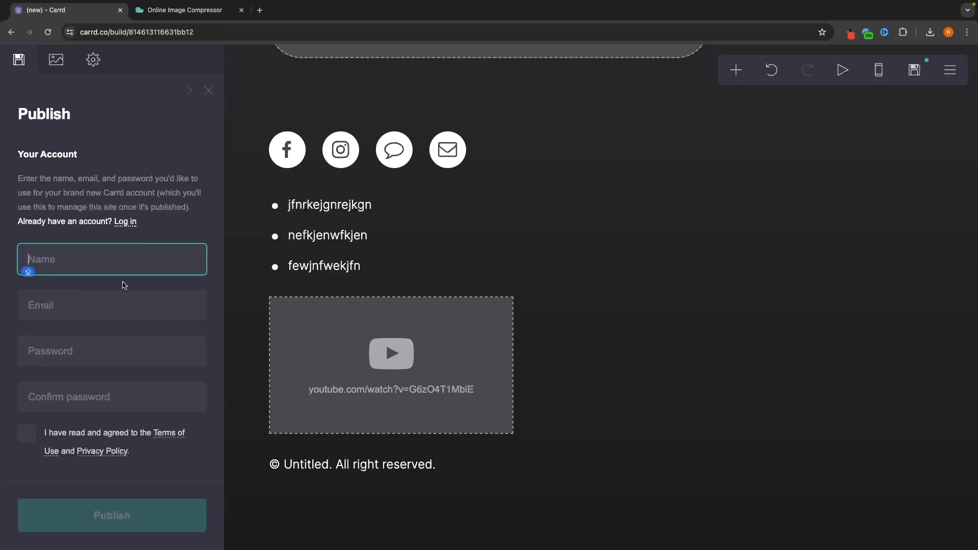
{"action": "type", "text": "Riley"}
{"action": "left_click", "coordinate": [121, 305]}
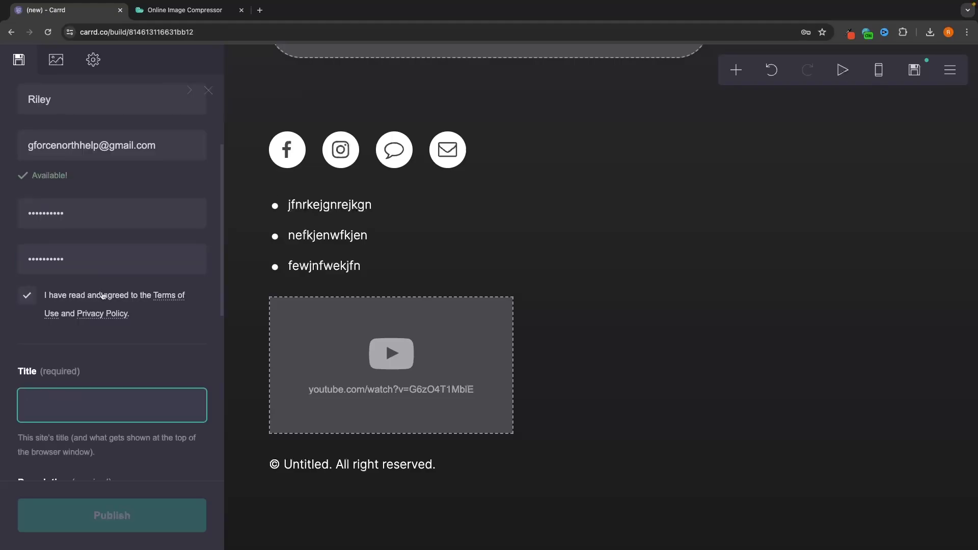
{"action": "scroll", "coordinate": [100, 290], "scroll_direction": "down", "scroll_amount": 3}
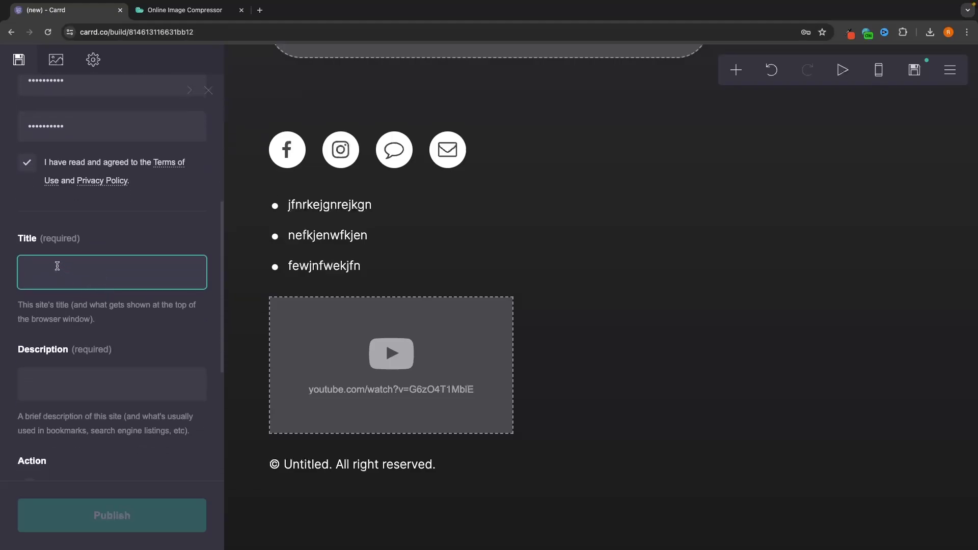
{"action": "type", "text": "Riley's Portfolio"}
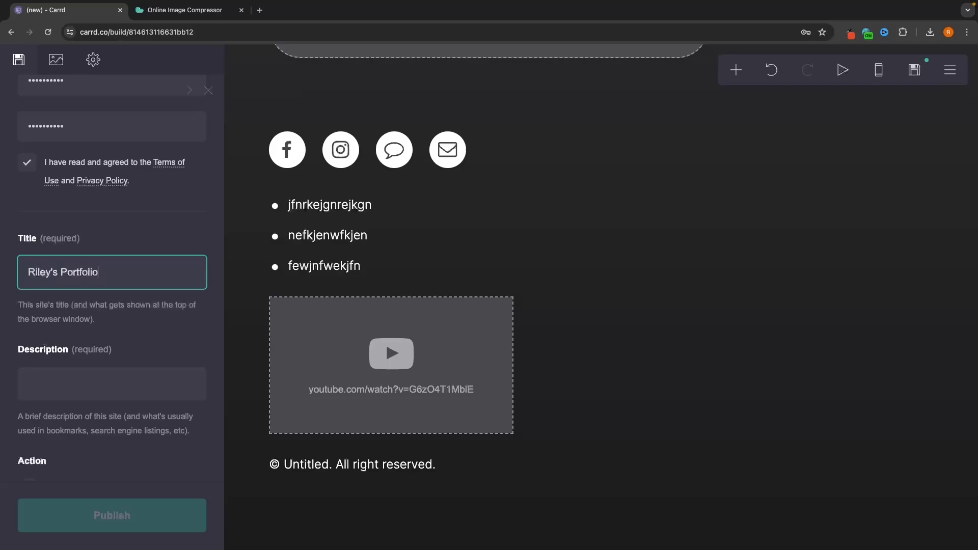
{"action": "scroll", "coordinate": [85, 321], "scroll_direction": "down", "scroll_amount": 2}
- Set the site description to 'My photography portfolio'
{"action": "left_click", "coordinate": [59, 325]}
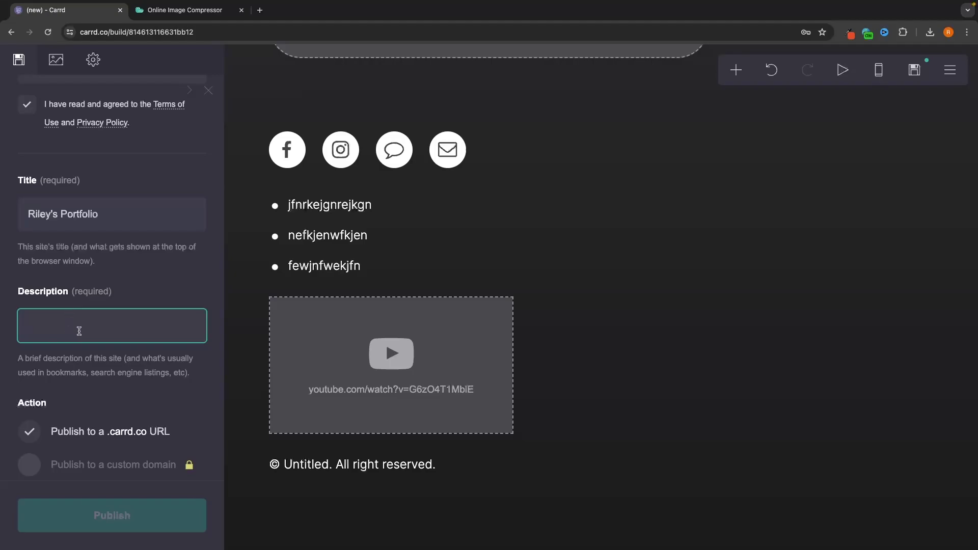
{"action": "type", "text": "My photography portfolio"}
{"action": "scroll", "coordinate": [91, 366], "scroll_direction": "down", "scroll_amount": 3}
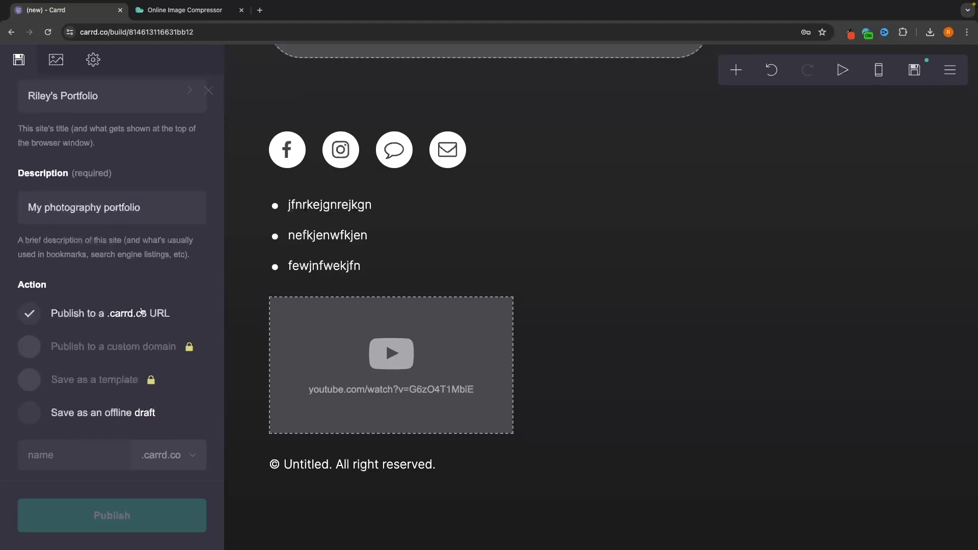
{"action": "scroll", "coordinate": [142, 311], "scroll_direction": "down", "scroll_amount": 2}
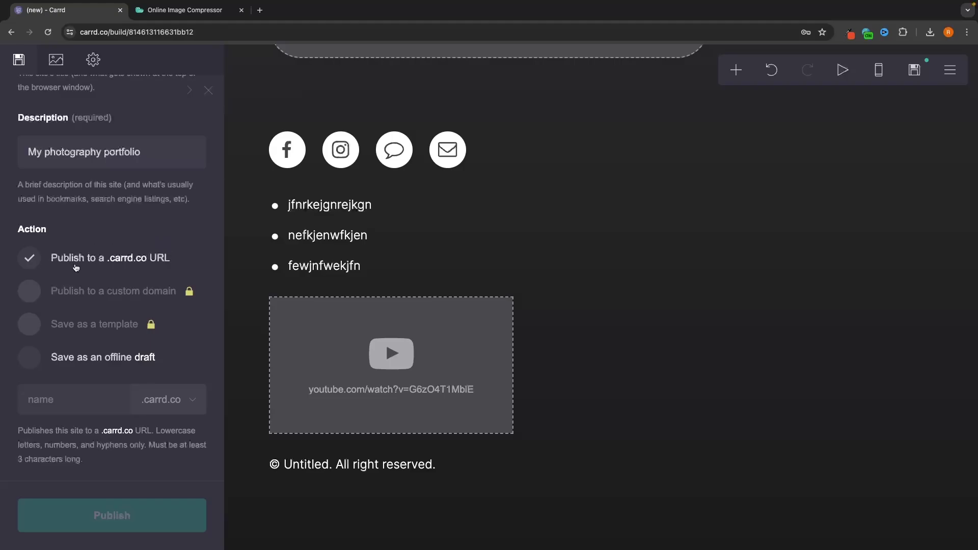
- Choose the site's .carrd.co name, publish, and verify the account via the Gmail link
{"action": "left_click", "coordinate": [57, 403]}
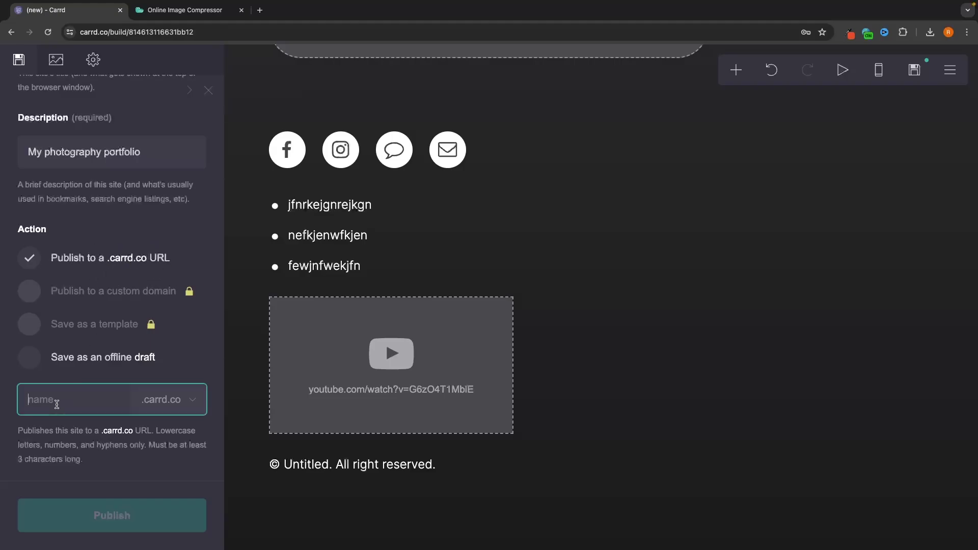
{"action": "scroll", "coordinate": [88, 396], "scroll_direction": "down", "scroll_amount": 1}
{"action": "type", "text": "riley"}
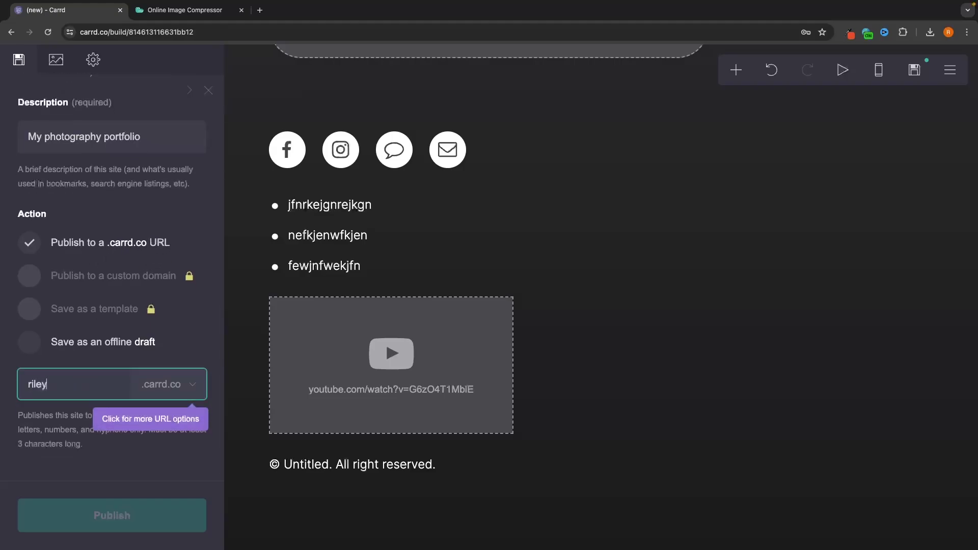
{"action": "type", "text": "holden"}
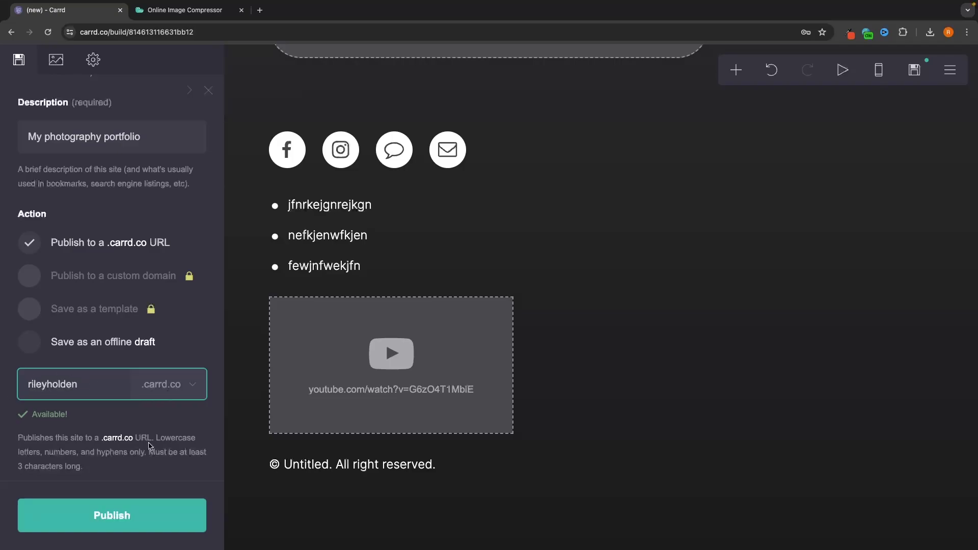
{"action": "left_click", "coordinate": [129, 516]}
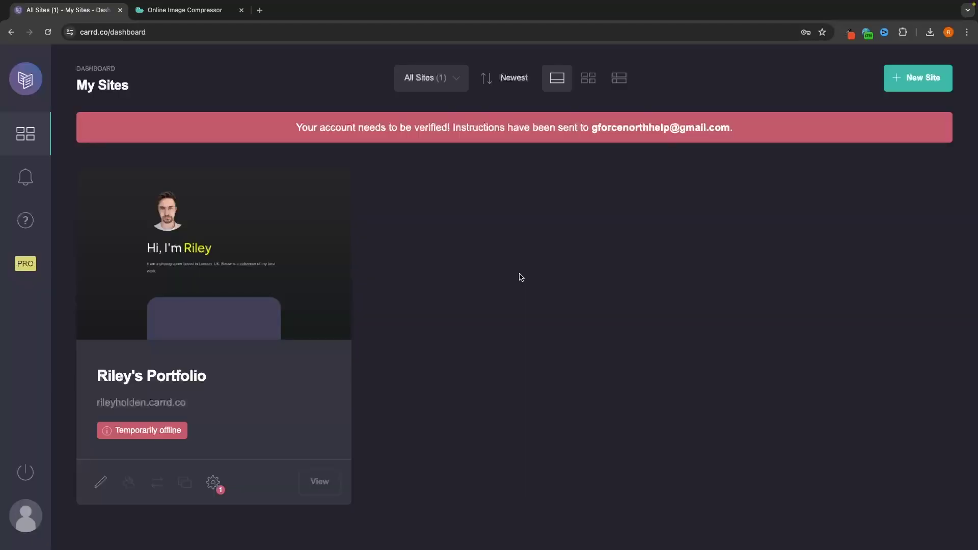
{"action": "left_click", "coordinate": [260, 10]}
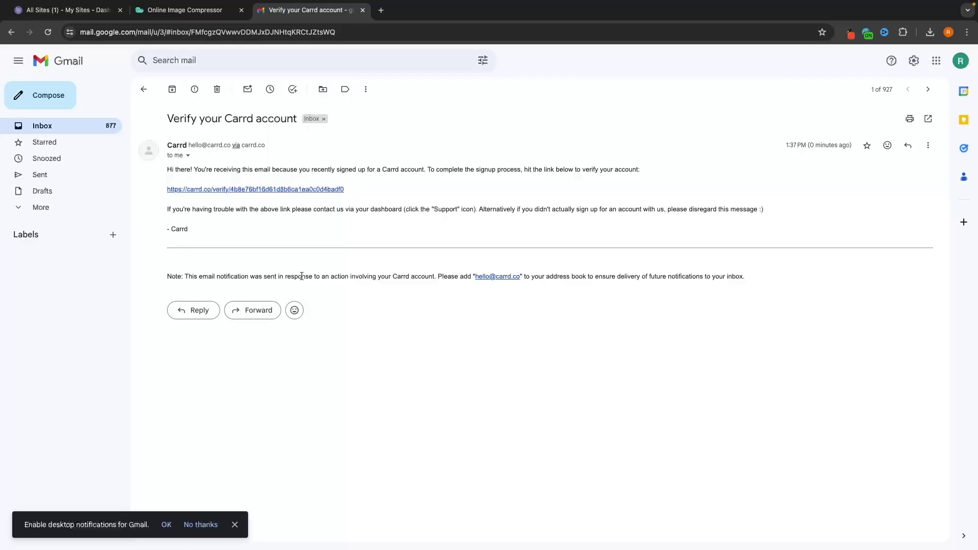
{"action": "left_click", "coordinate": [214, 190]}
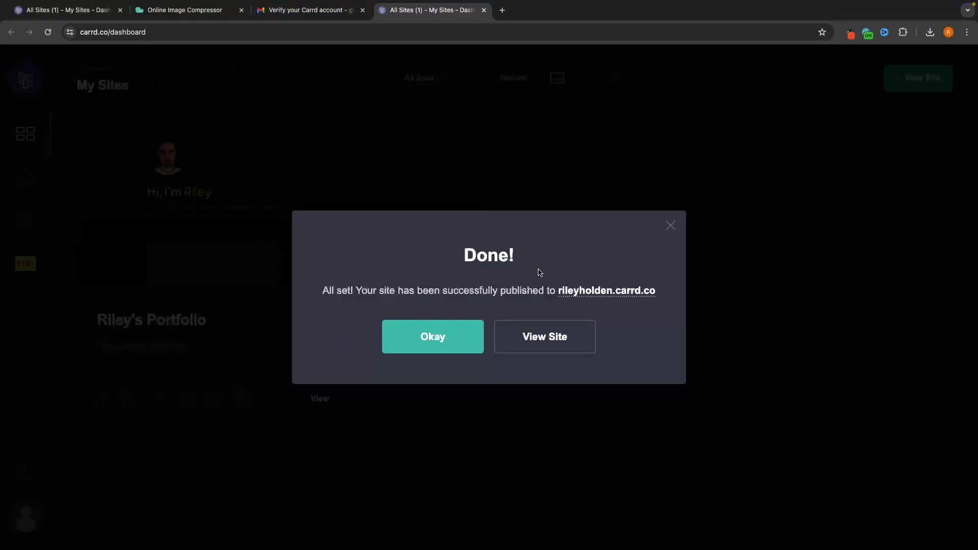
- Dismiss the Done dialog, open the live site and scroll through its cards, icons, list and video
{"action": "left_click", "coordinate": [441, 338]}
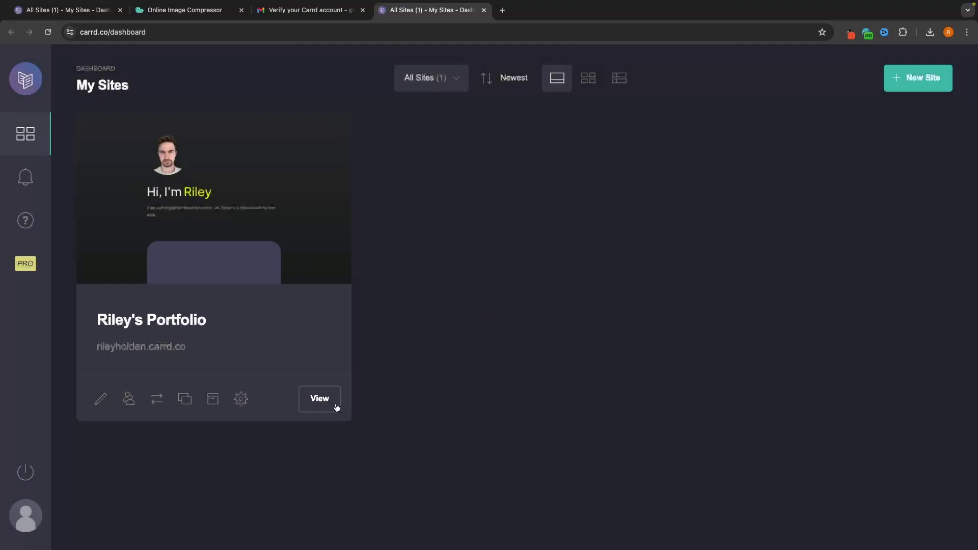
{"action": "left_click", "coordinate": [319, 399]}
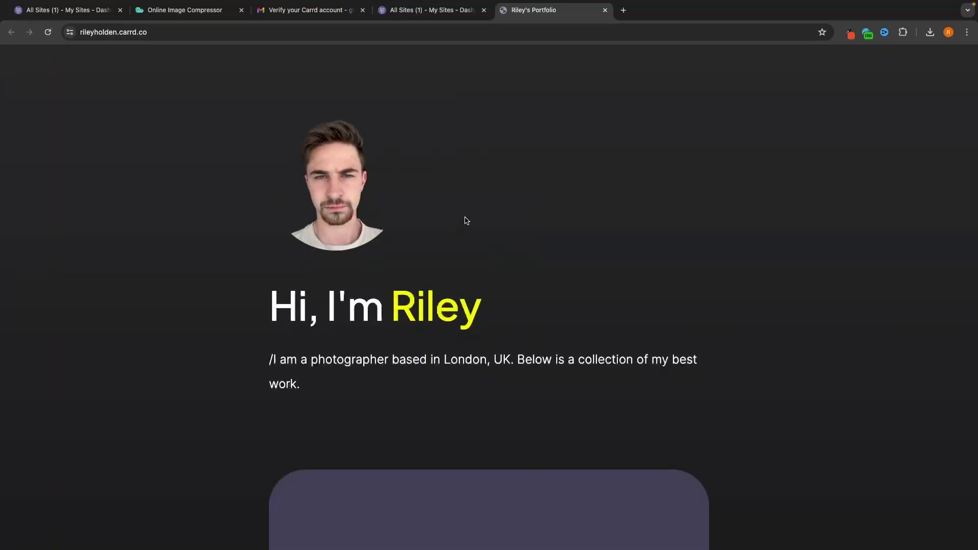
{"action": "scroll", "coordinate": [775, 303], "scroll_direction": "down", "scroll_amount": 15}
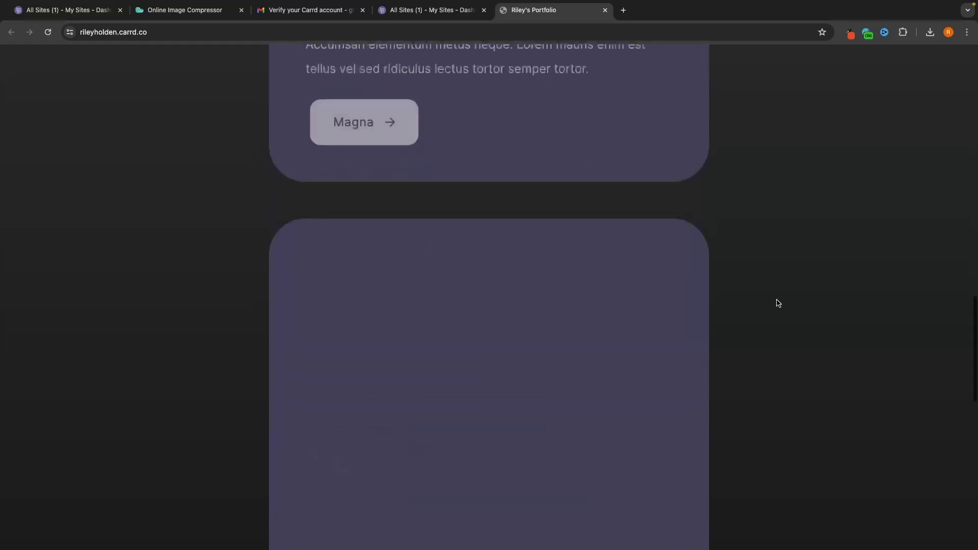
{"action": "scroll", "coordinate": [781, 315], "scroll_direction": "down", "scroll_amount": 4}
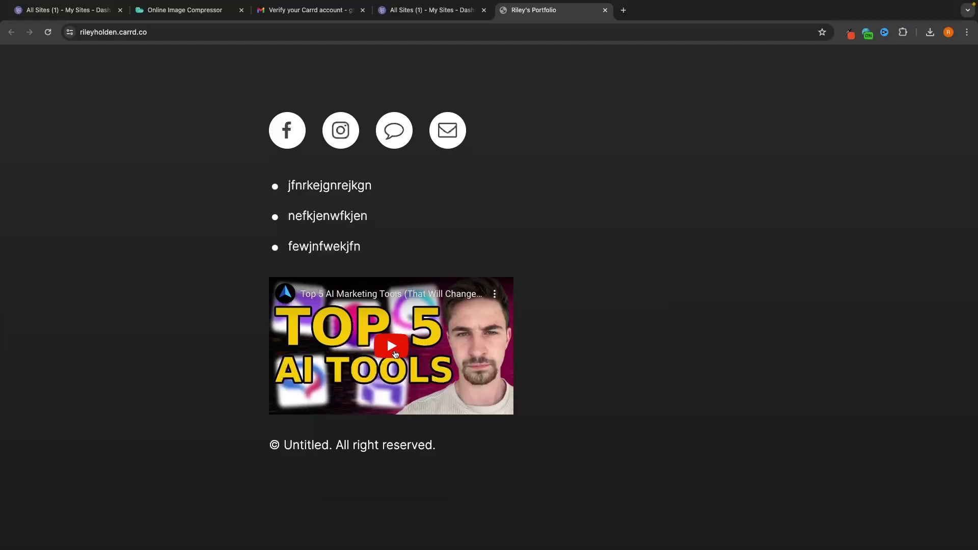
{"action": "scroll", "coordinate": [570, 373], "scroll_direction": "up", "scroll_amount": 15}
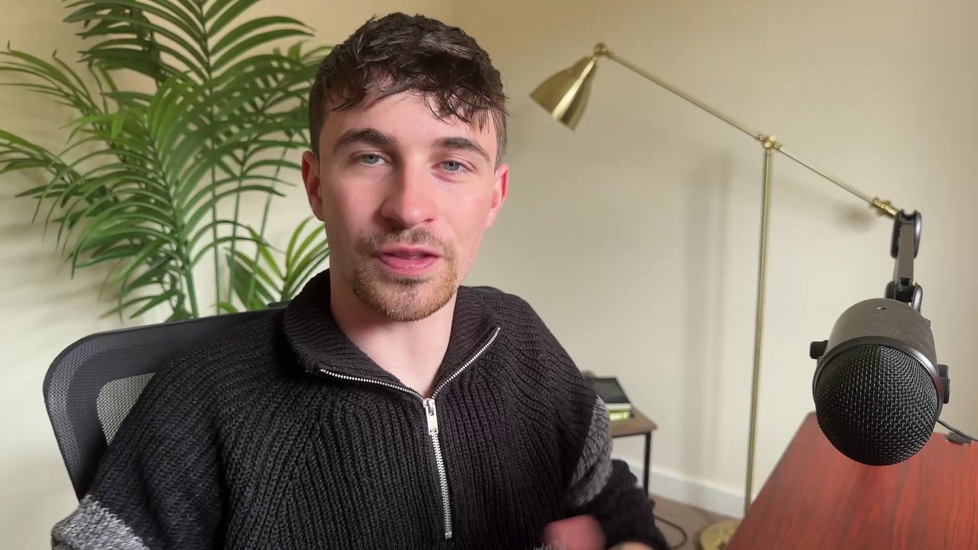